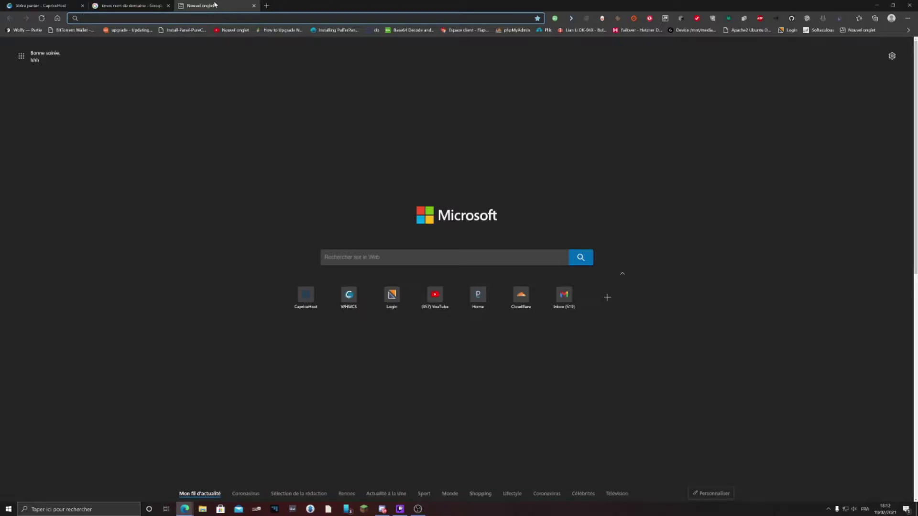
Return to the Google results for 'ionos nom de domaine' and open the IONOS domain page
key(BackSpace)
key(BackSpace)
click(18, 3)
click(127, 5)
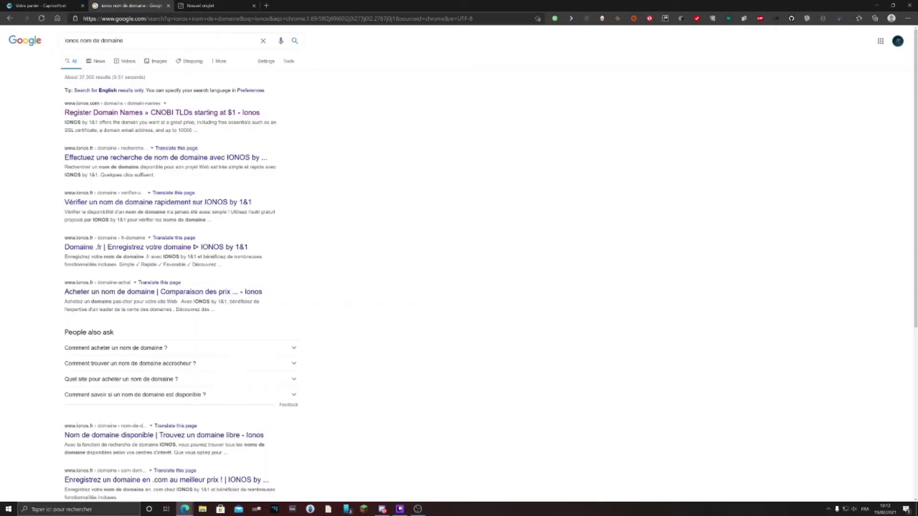
click(147, 113)
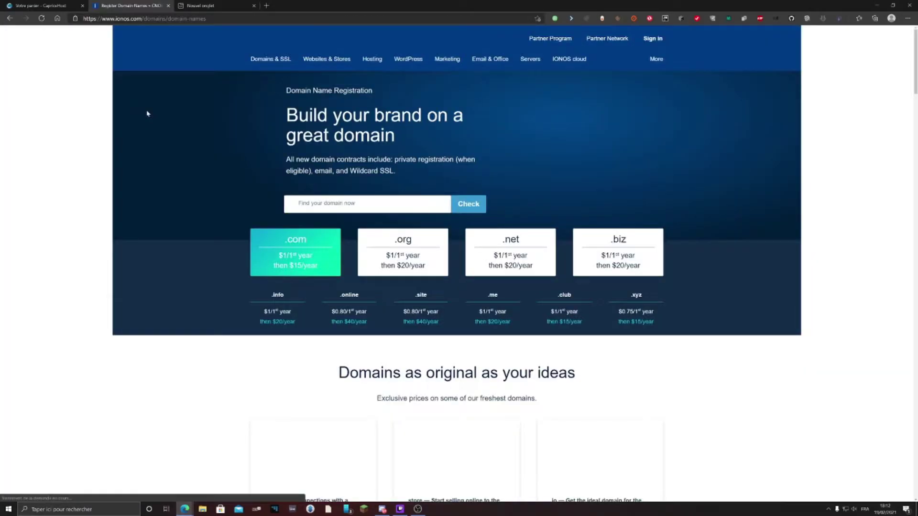
Highlight the .com price ($1 first year, then $15/year) and close the IONOS tab
drag(308, 46, 333, 55)
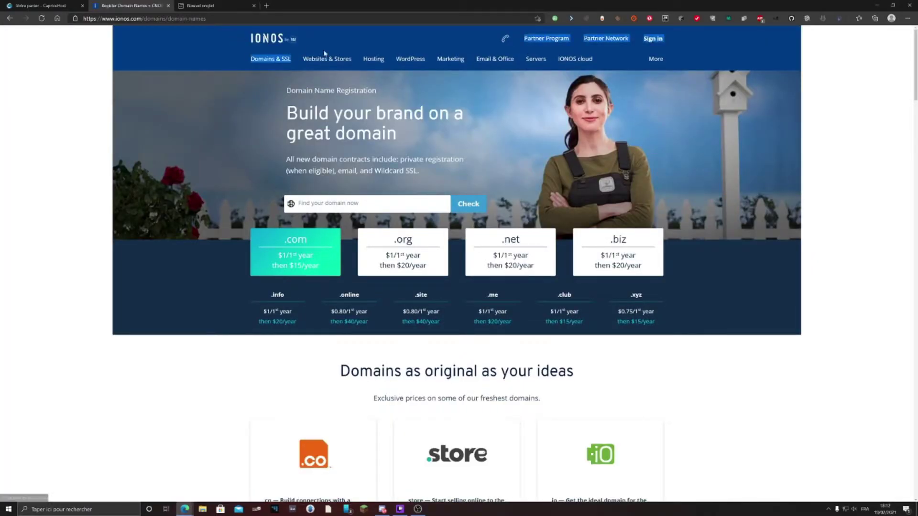
drag(279, 265, 304, 266)
click(293, 258)
click(293, 256)
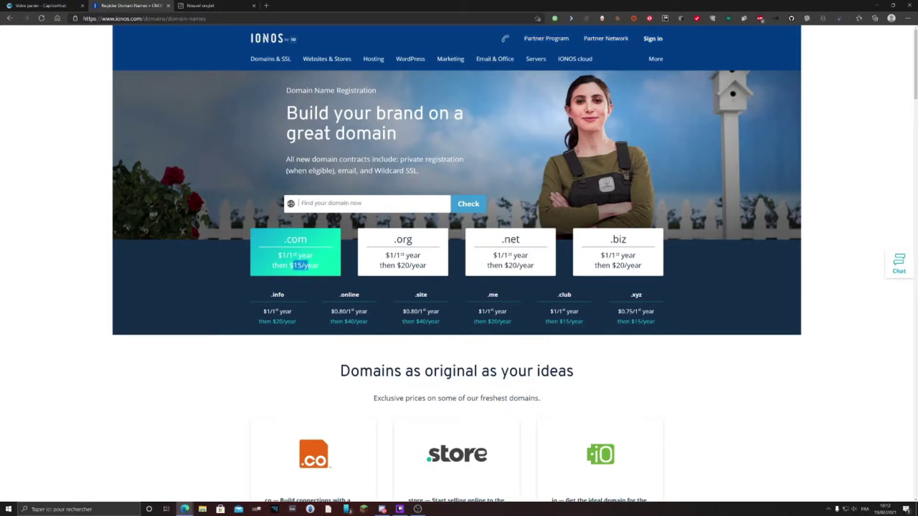
click(168, 5)
Back in the CapriceHost cart, use the existing domain psdp.fr for the VPS order
click(43, 5)
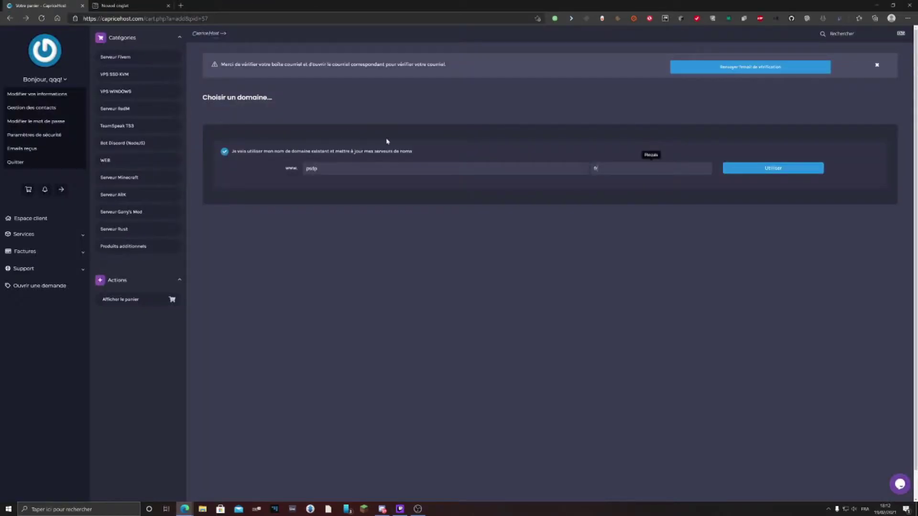
drag(330, 169, 196, 163)
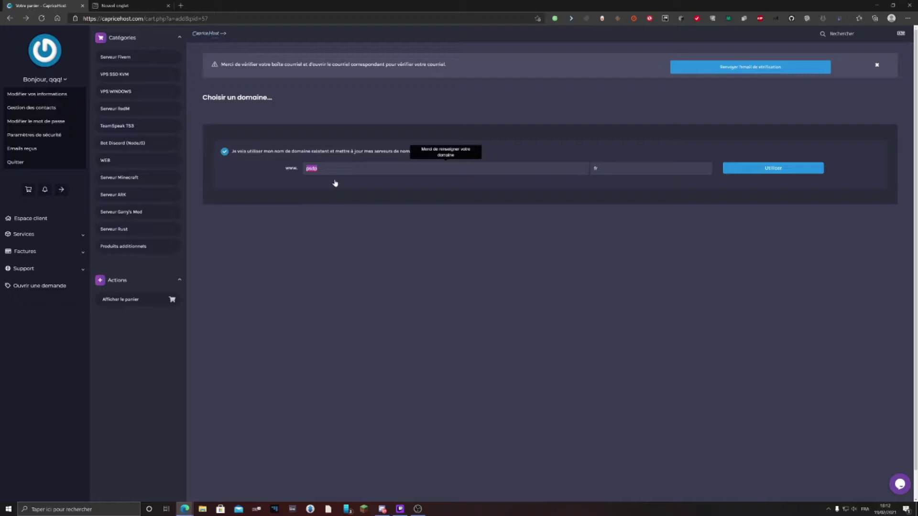
click(317, 168)
click(789, 169)
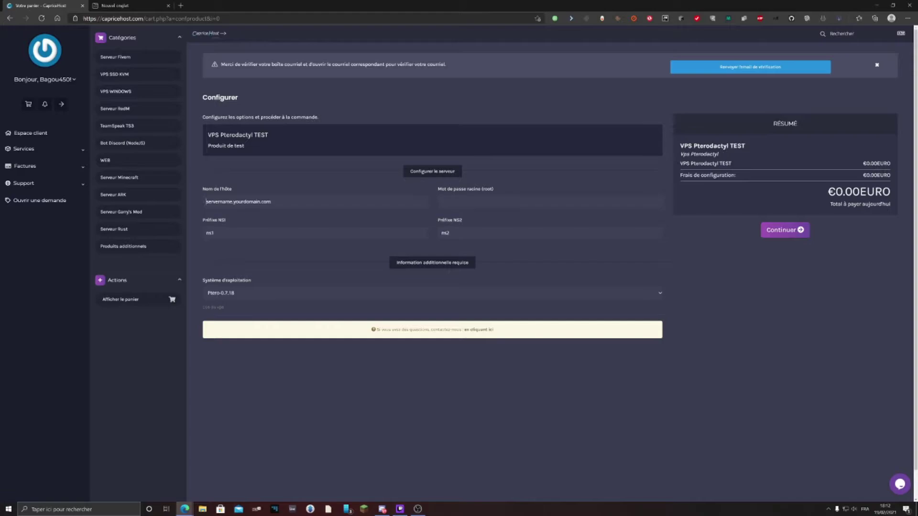
Check the VPS Pterodactyl TEST product and €0.00EURO total, then enter hostname psdp.fr
triple_click(712, 146)
triple_click(859, 192)
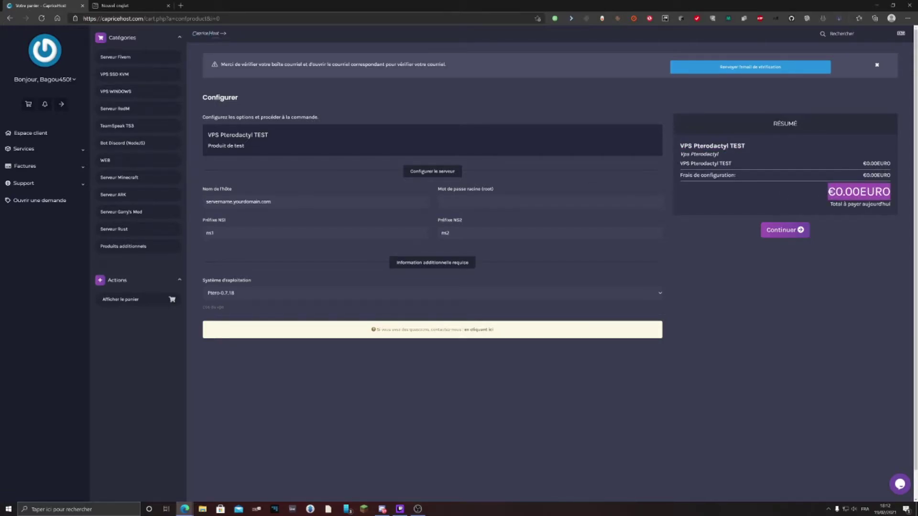
click(238, 202)
text(psdp)
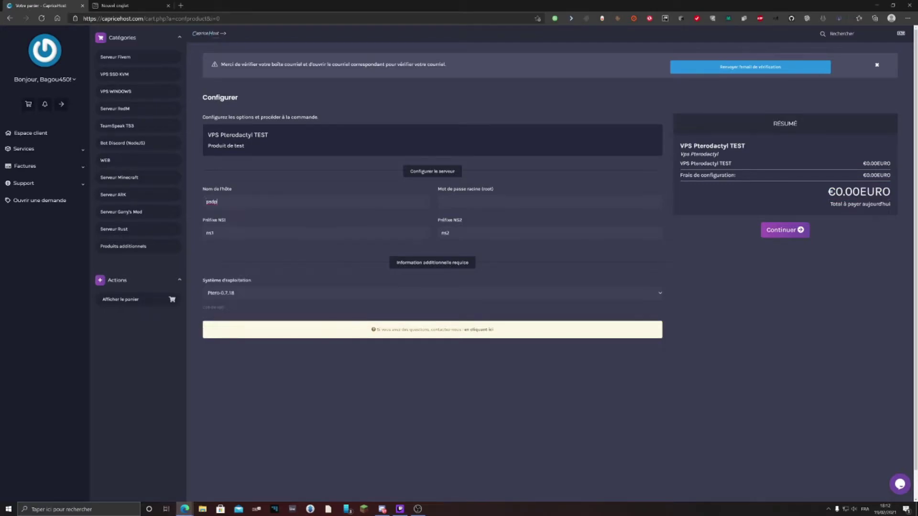
text(.fr)
key(ctrl+a)
key(Tab)
Enter the root password and keep ns1 and ns2 as the nameserver prefixes
key(ctrl+a)
click(434, 193)
key(ctrl+a)
key(ctrl+v)
click(214, 234)
click(217, 247)
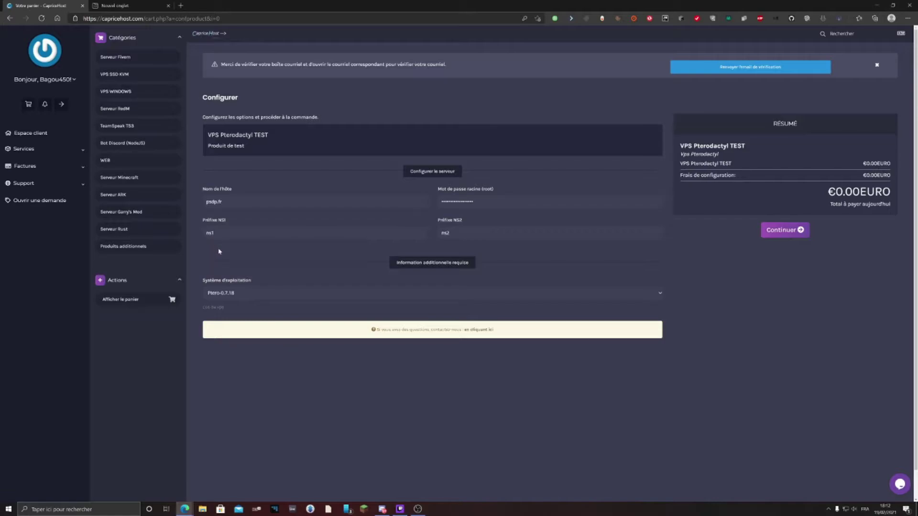
click(462, 234)
click(448, 247)
Choose Ptero-0.7.18 as the operating system and continue to checkout
click(275, 295)
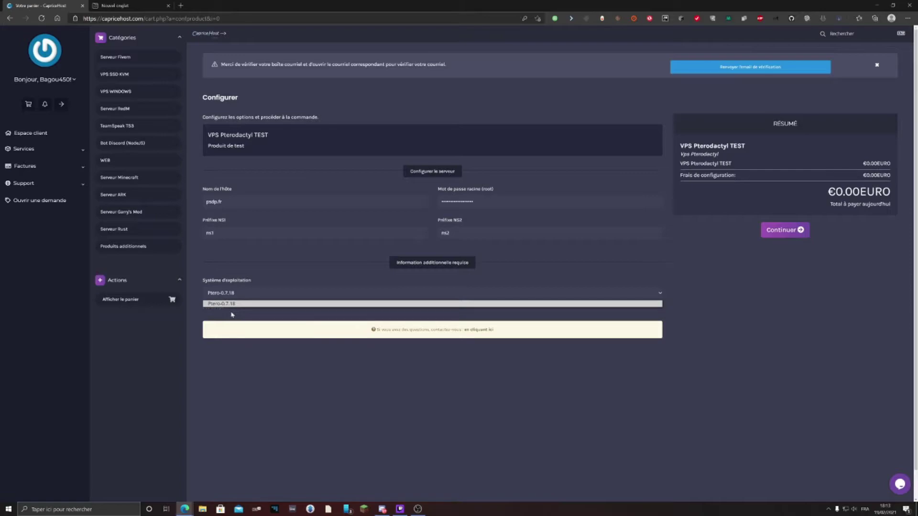
click(232, 314)
click(242, 297)
click(243, 299)
click(243, 298)
click(242, 299)
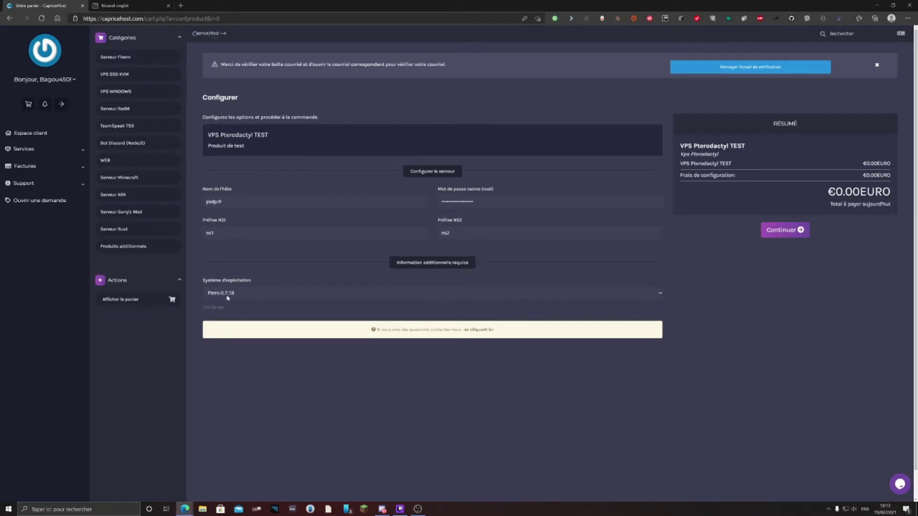
click(790, 238)
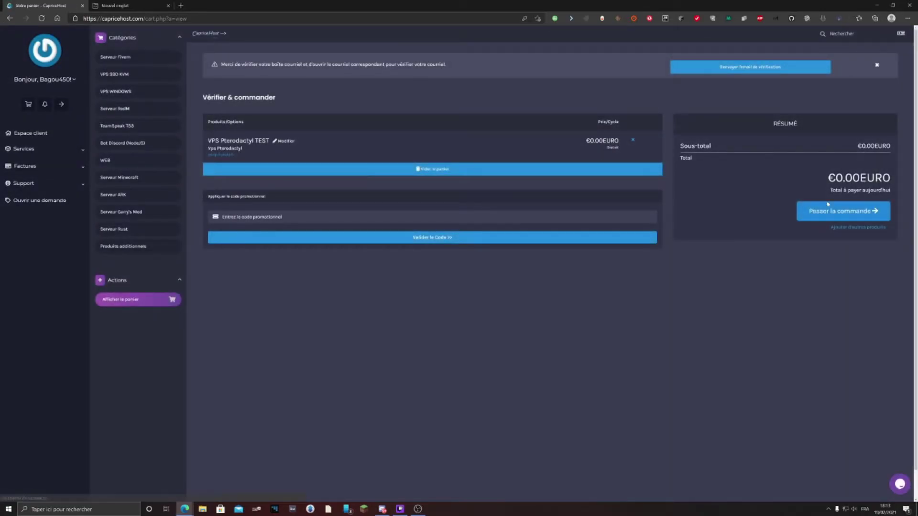
Place the free €0.00 order with Passer la commande and Régler la commande
click(826, 211)
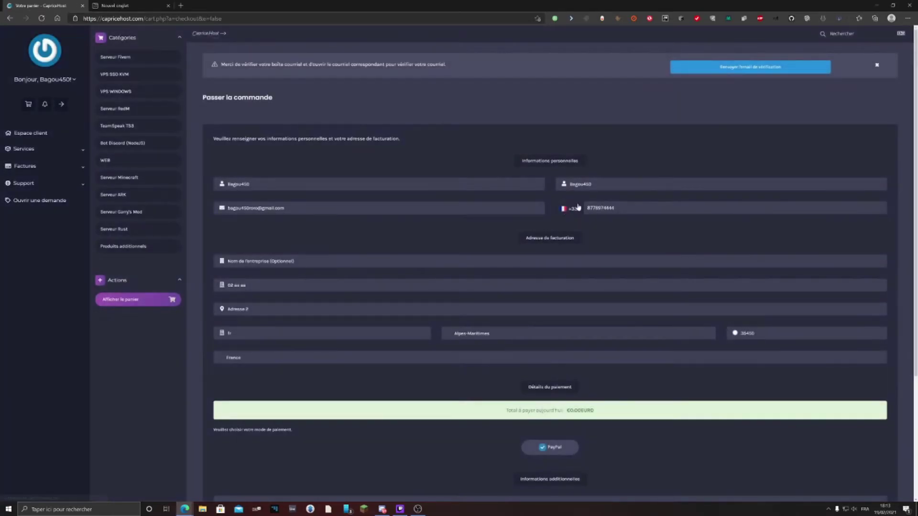
scroll(408, 241, down, 1)
scroll(407, 241, down, 2)
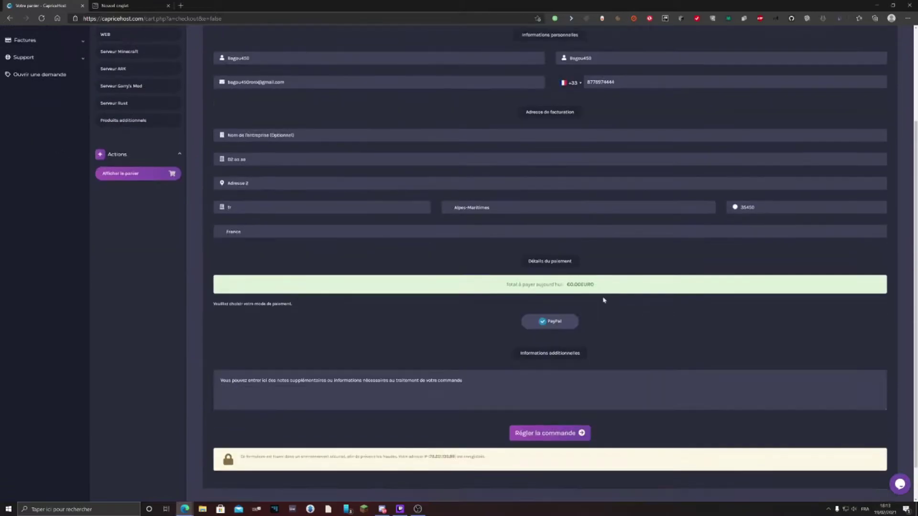
scroll(603, 300, down, 1)
click(550, 433)
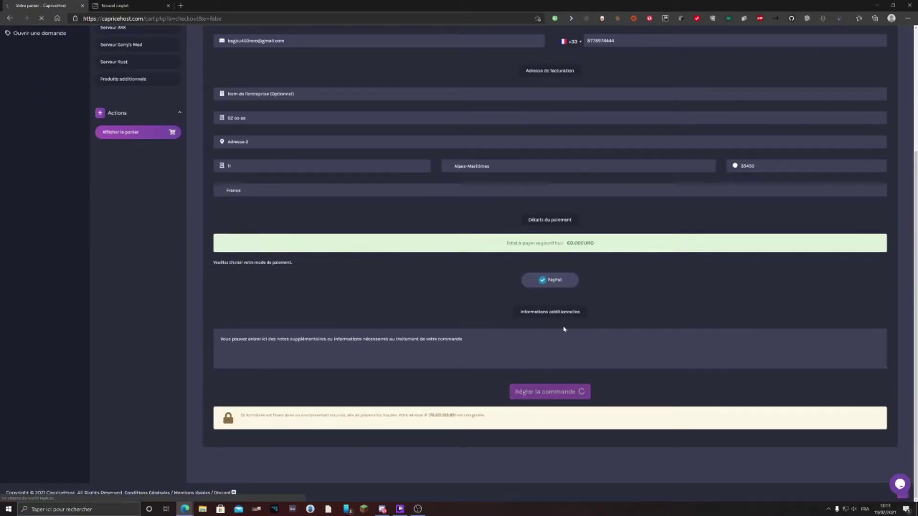
scroll(459, 334, down, 2)
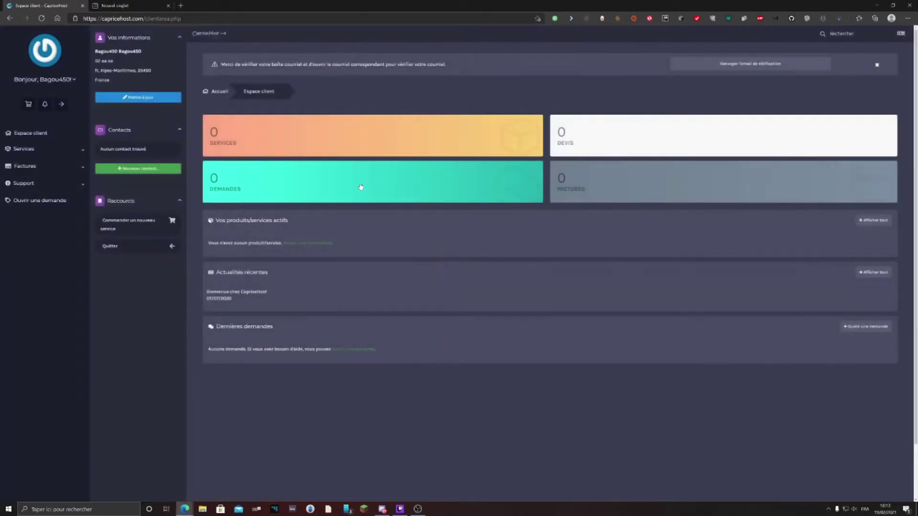
Open VPS Pterodactyl TEST from Services and select its IP 94.130.124.12 in the Overview
click(283, 141)
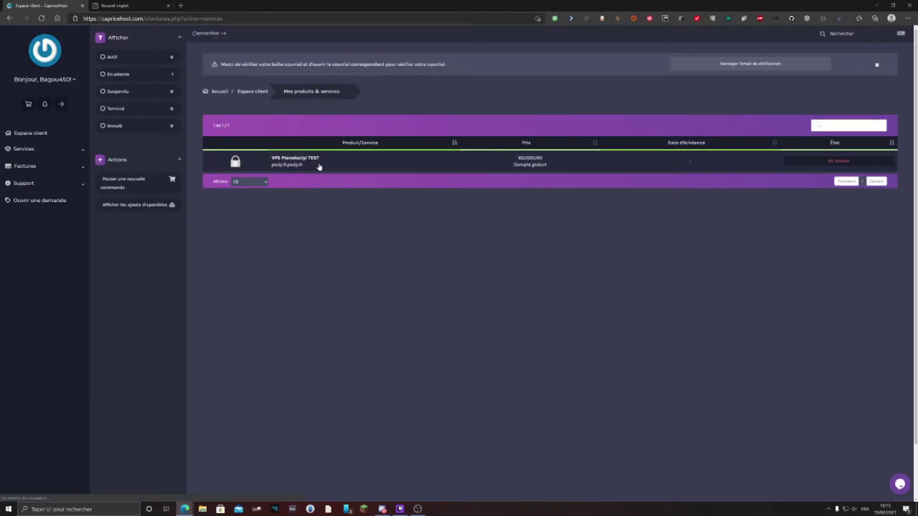
click(318, 167)
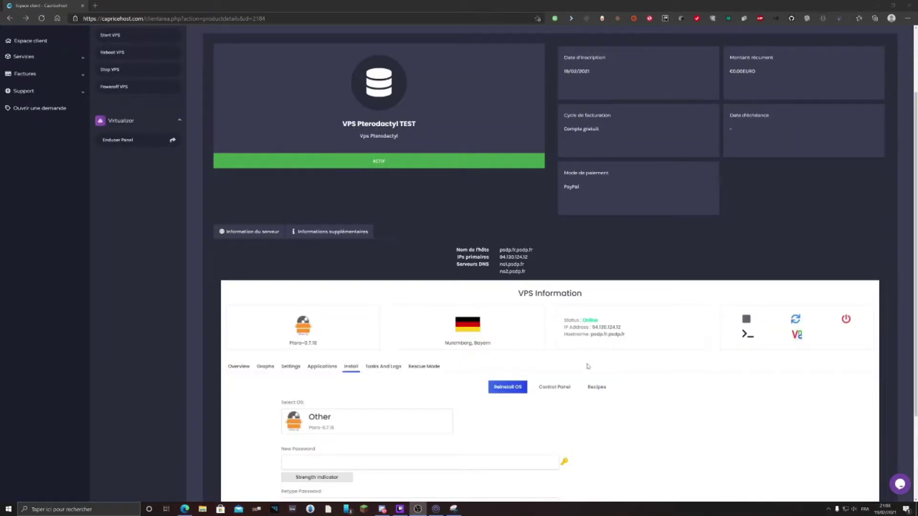
scroll(528, 349, down, 3)
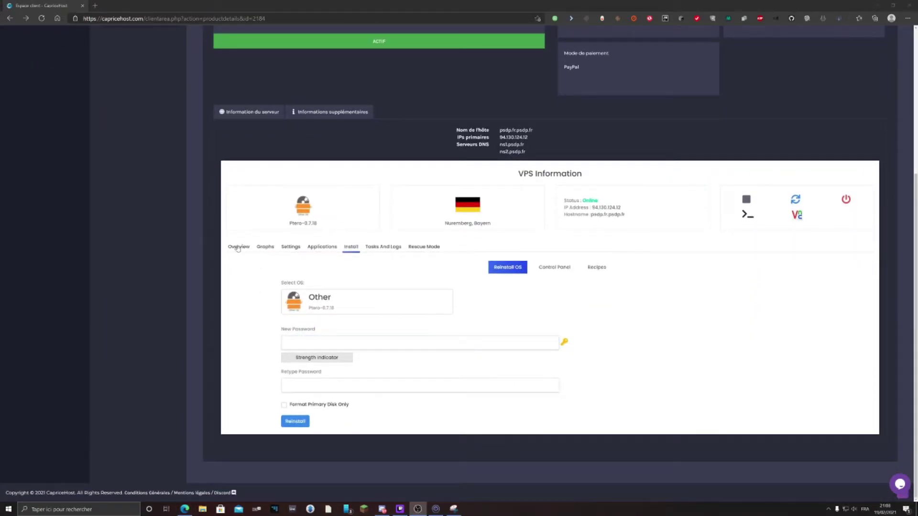
click(238, 247)
scroll(510, 220, up, 1)
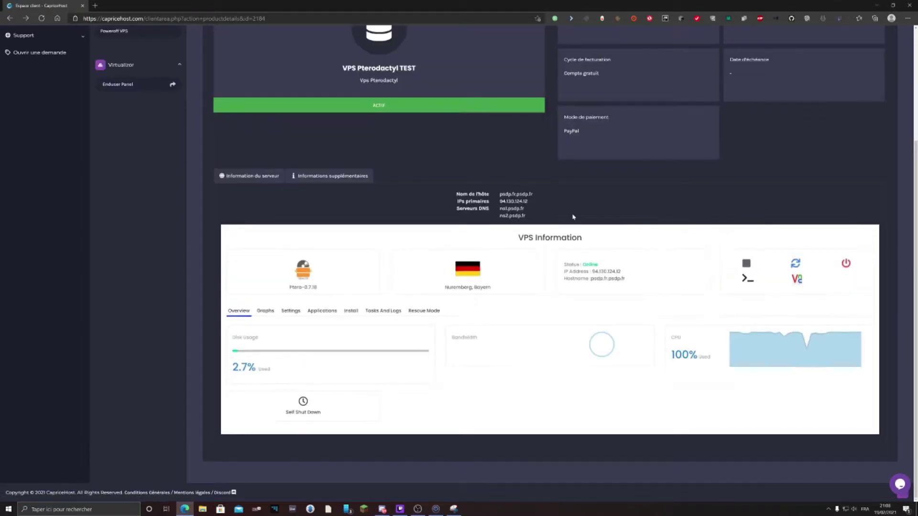
double_click(606, 271)
key(ctrl+c)
click(285, 19)
Copy the server IP address 94.130.124.12 from the product page
right_click(601, 272)
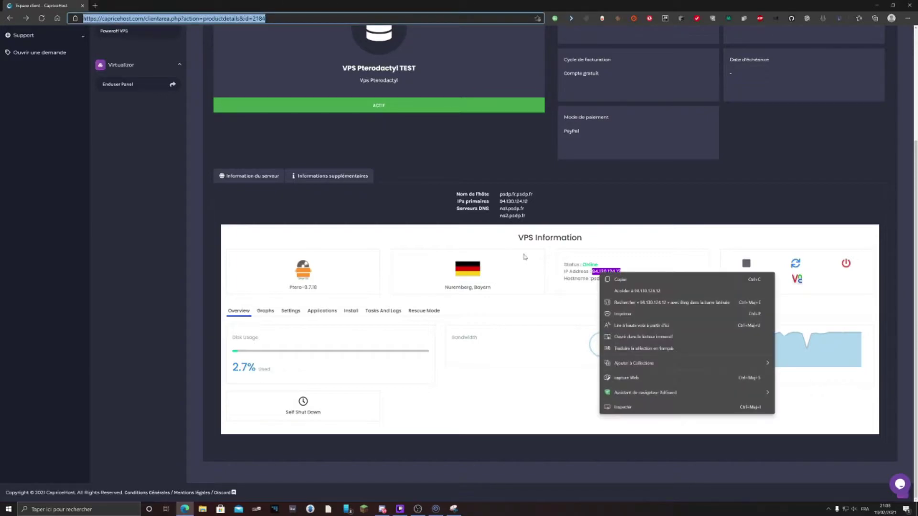
click(639, 281)
key(ctrl+v)
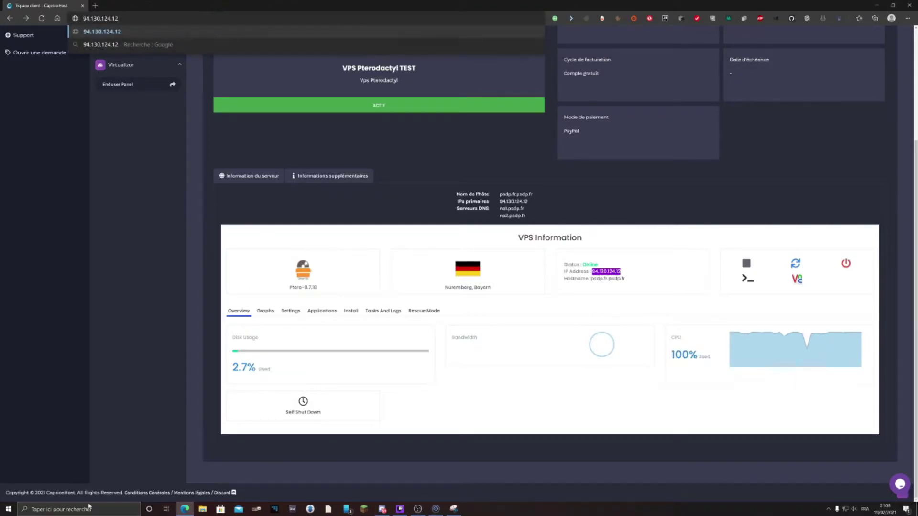
Launch PuTTY from Windows search and paste 94.130.124.12 as the host name
click(79, 510)
text(putty)
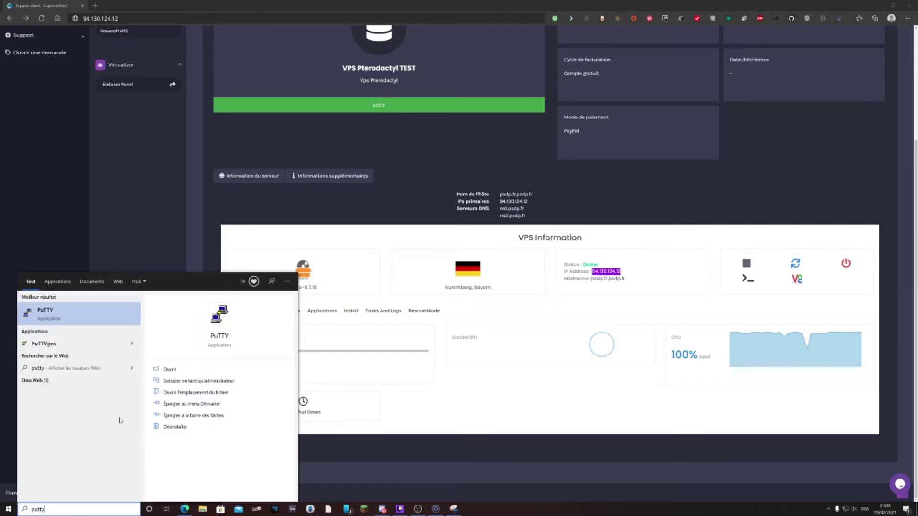
key(Return)
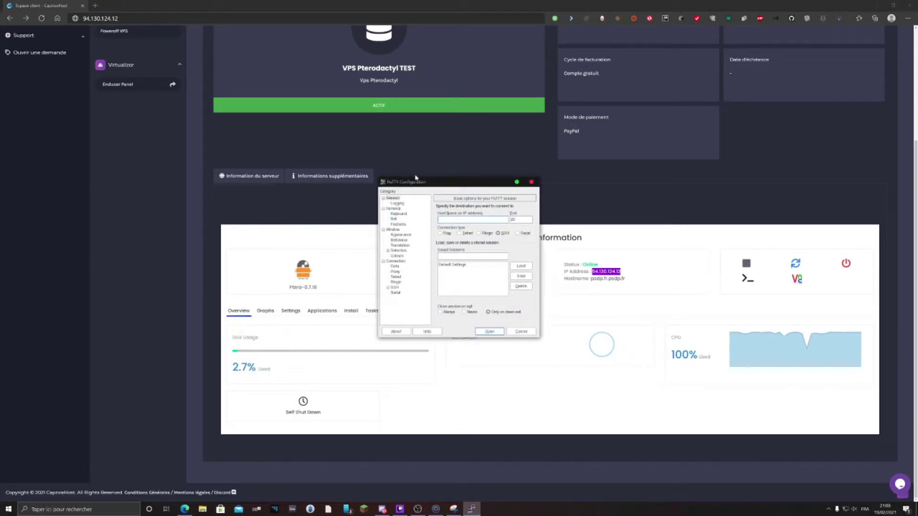
key(ctrl+v)
Open the SSH connection, accept the host key and log in as root
click(490, 331)
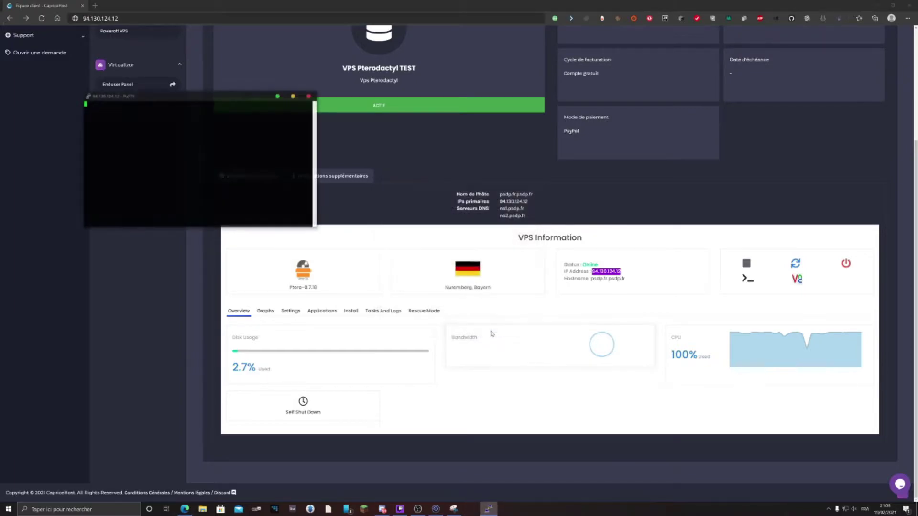
click(405, 304)
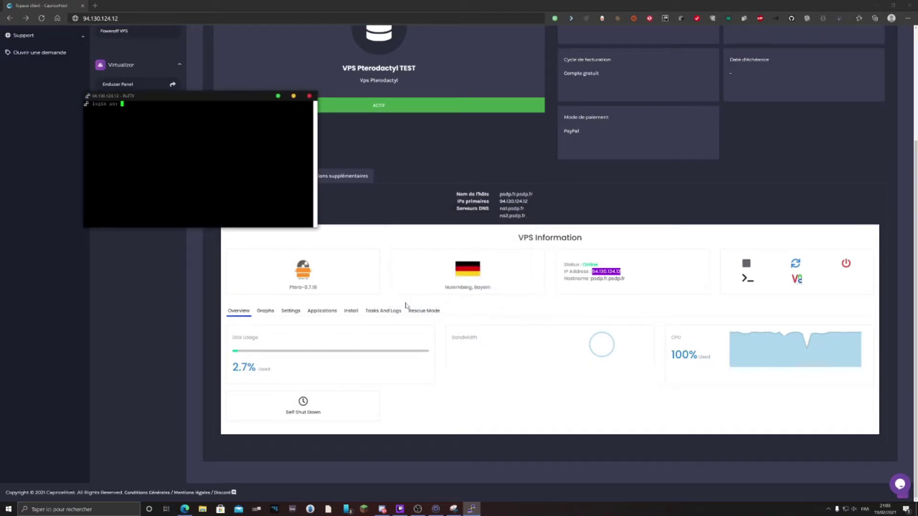
text(root)
key(Return)
key(Return)
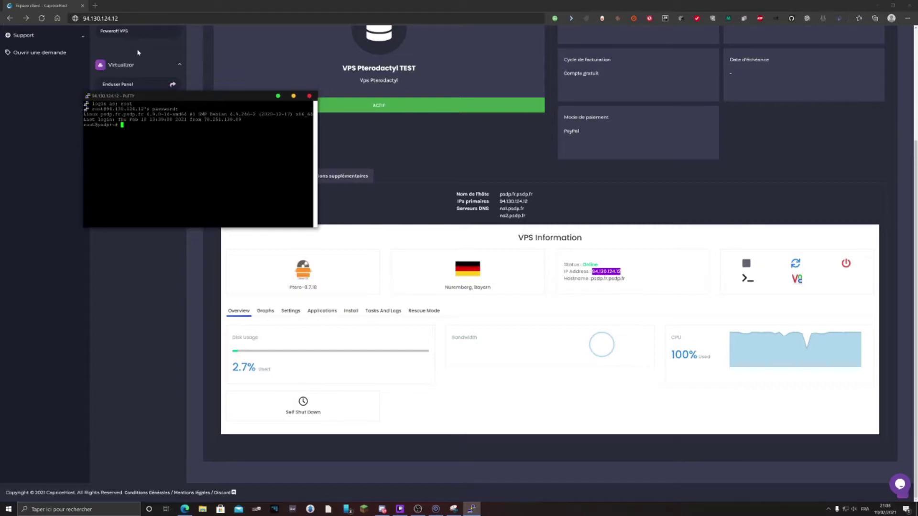
Run sh recipe2.sh, then enter /var/www/pterodactyl and type php artisan p:user:make
text(sh recipe2.sh)
key(Return)
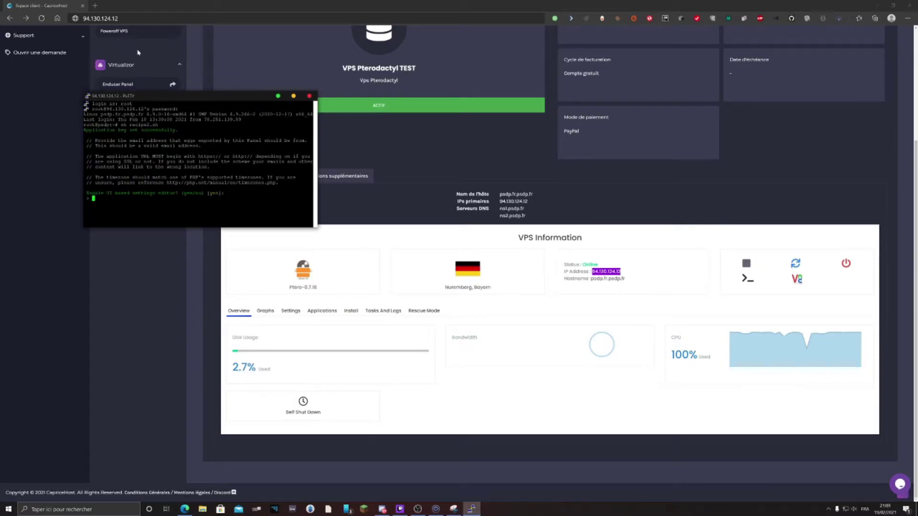
key(Return)
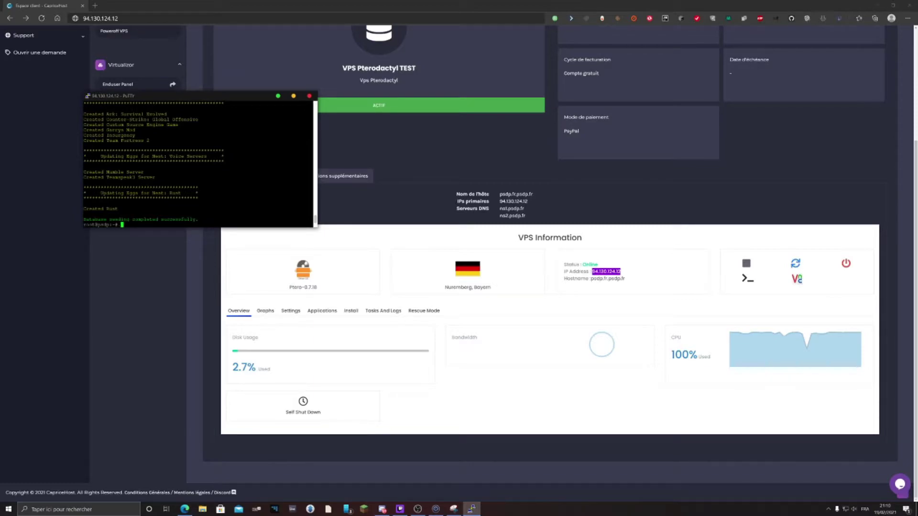
text(cd /var/www/pterodactyl)
key(Return)
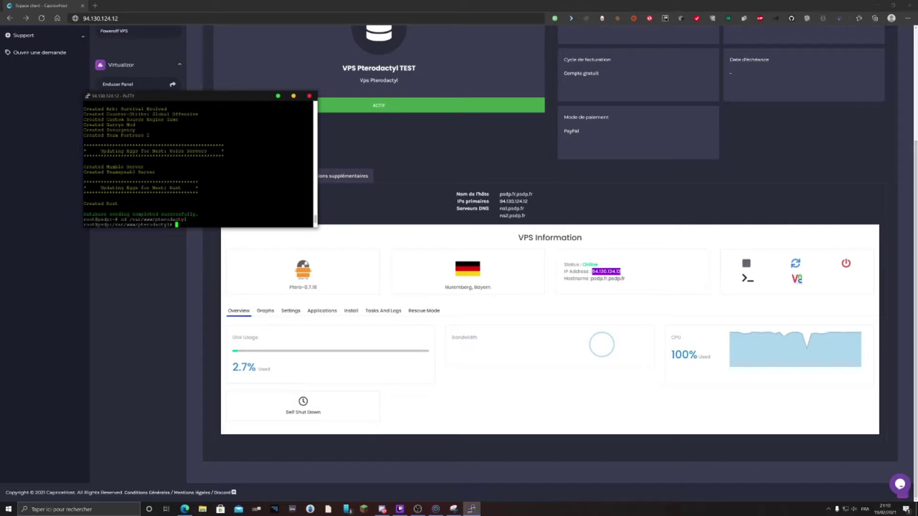
text(php artisan p:user:make)
Start p:user:make, answer yes to administrator, and enter the user's e-mail and username
key(Return)
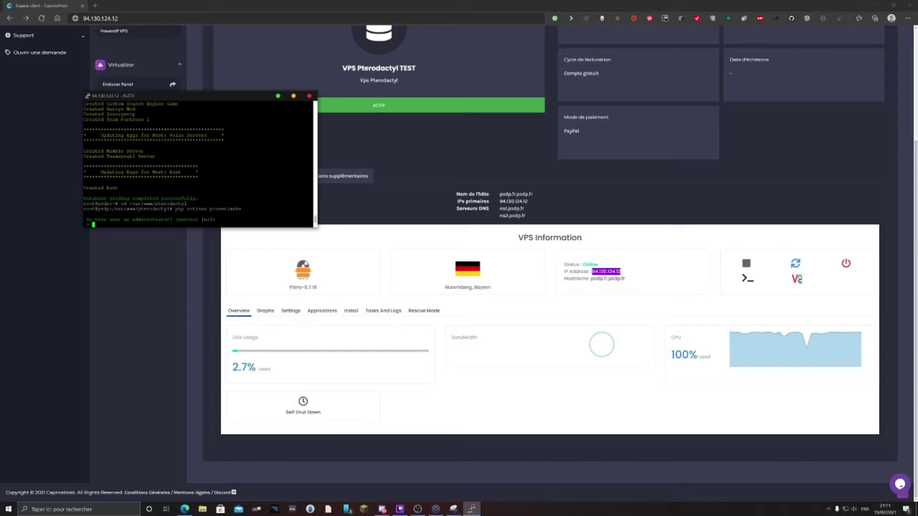
text(yes)
key(Return)
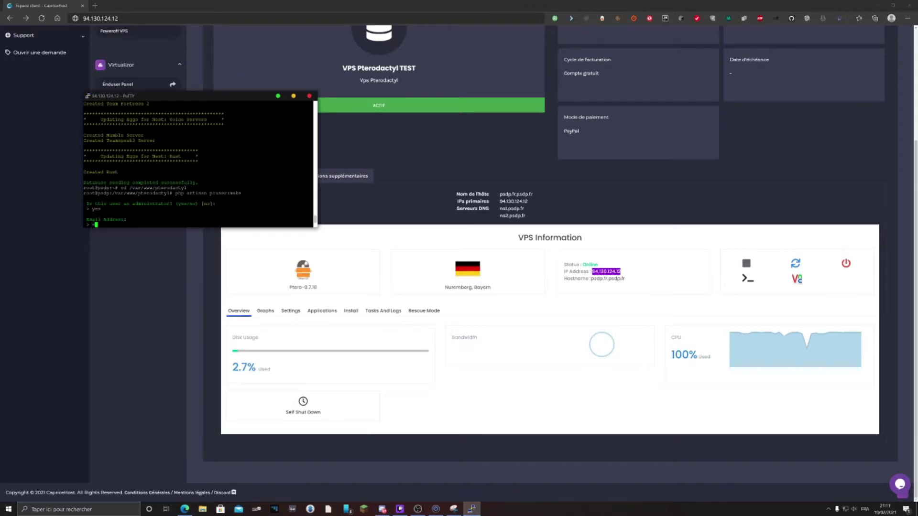
key(Return)
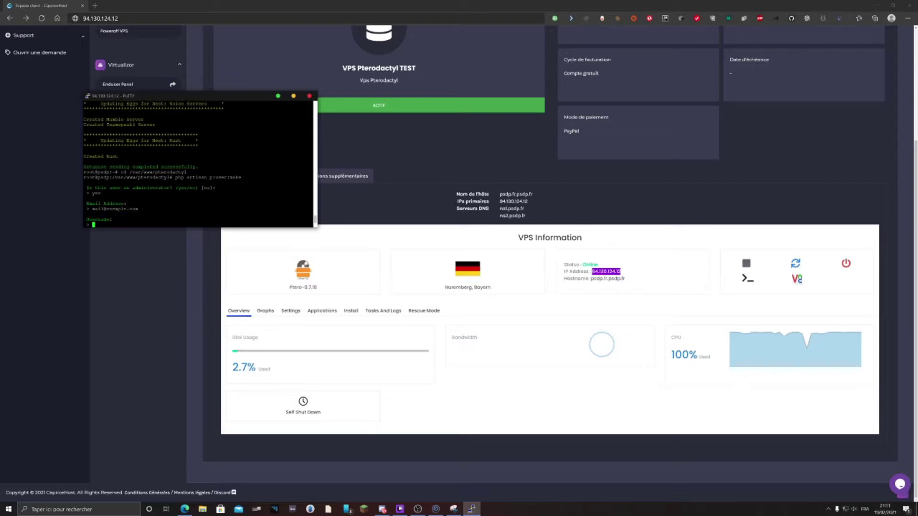
text(nagoo45d)
key(Return)
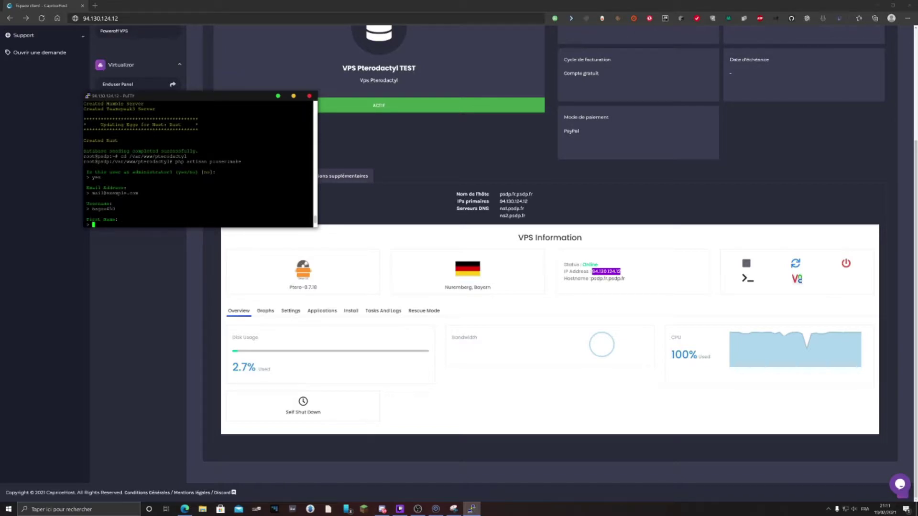
Give first and last name 'a', submit the password to create the user, and return to the browser
text(a)
key(Return)
text(a)
key(Return)
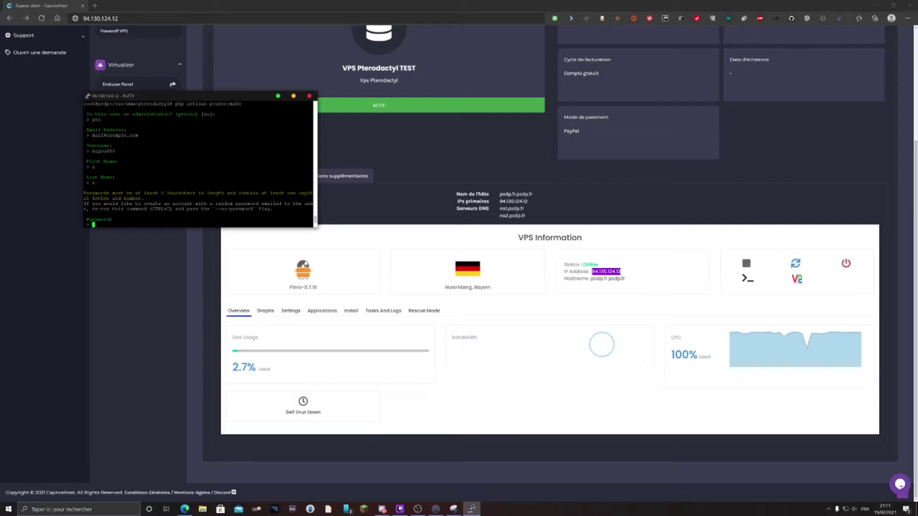
key(Return)
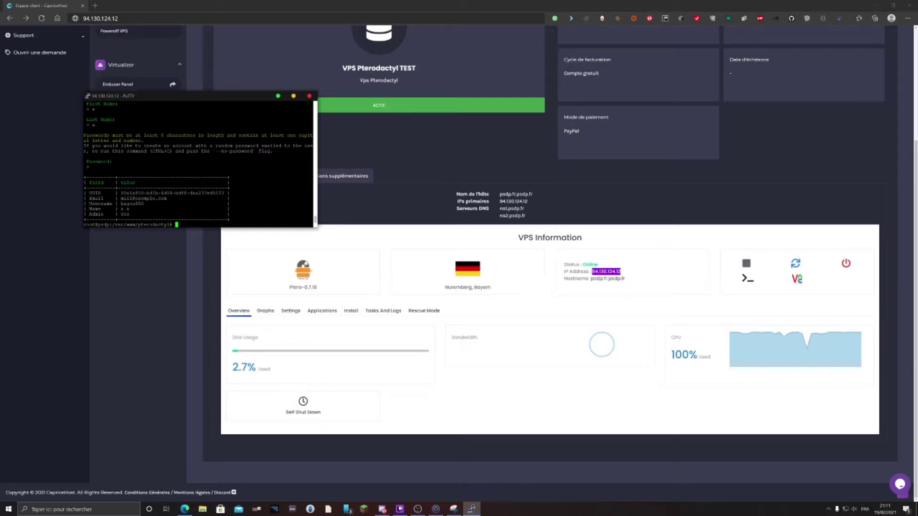
key(alt+Tab)
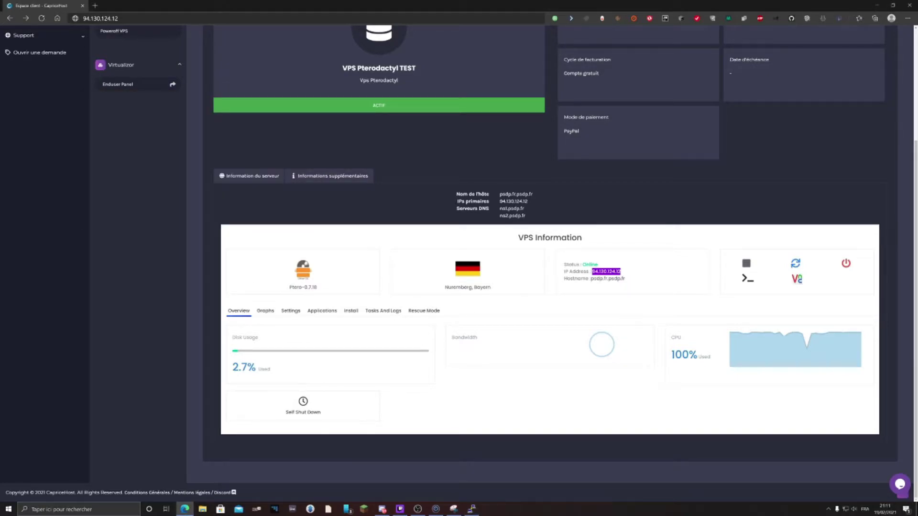
Load the Pterodactyl Panel at 94.130.124.12 in a new browser tab
key(ctrl+l)
key(ctrl+c)
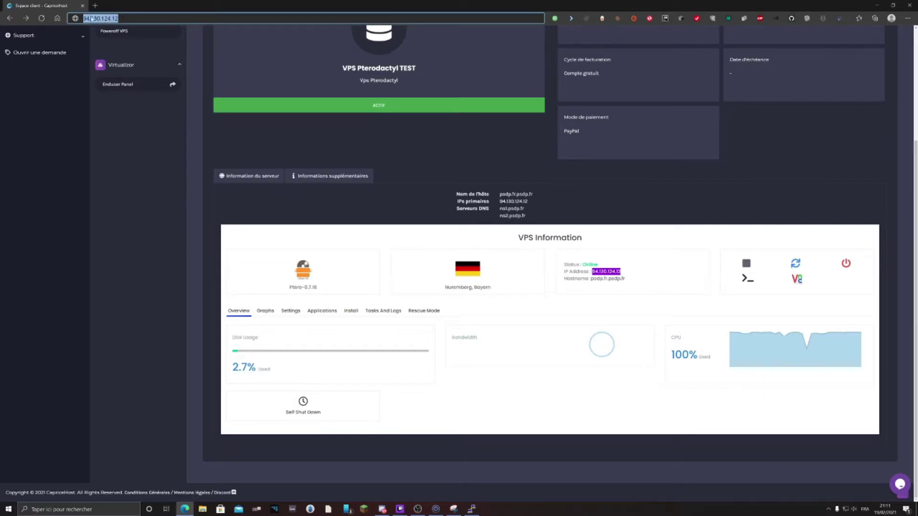
key(ctrl+t)
key(ctrl+v)
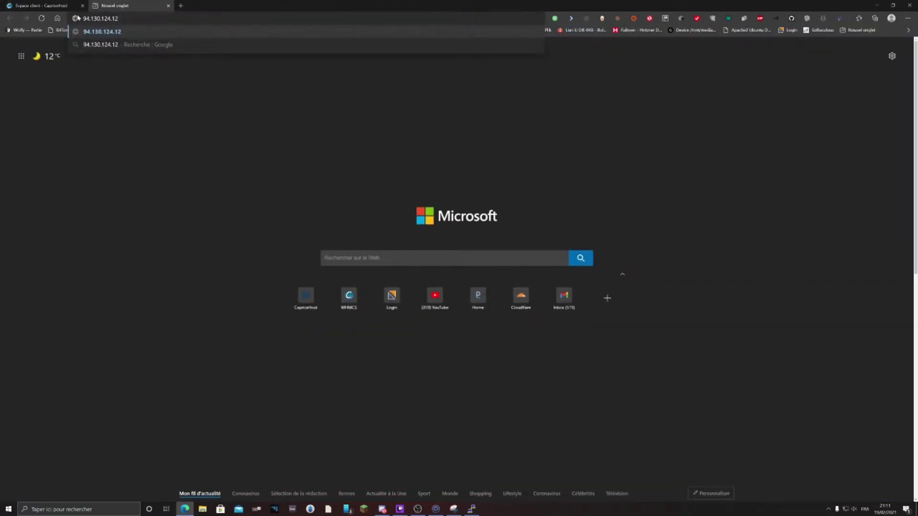
key(Return)
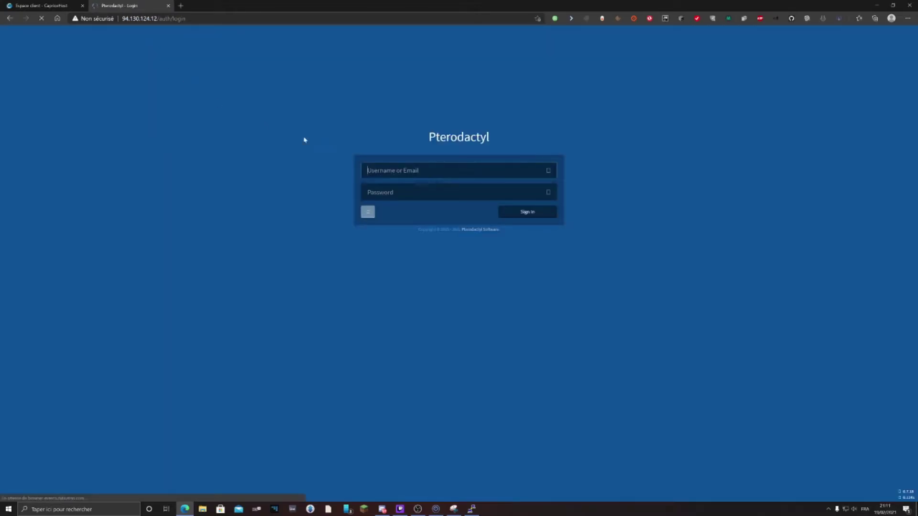
Sign in with the new administrator's username and password
click(462, 164)
text(bagou450)
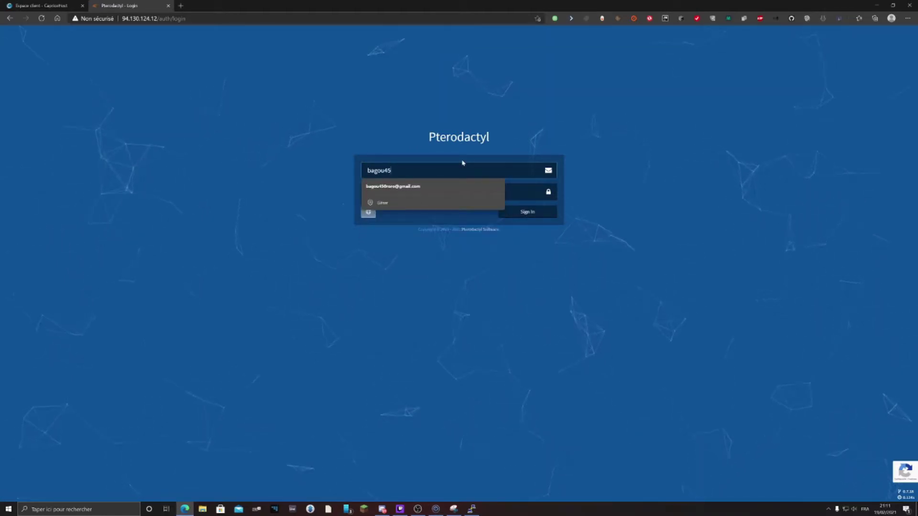
key(Tab)
text(••••••••••)
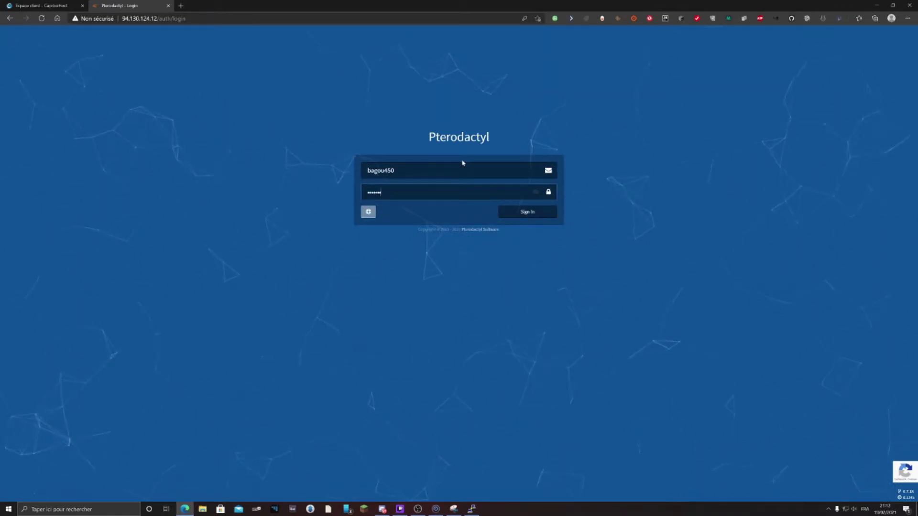
text(••••••••)
key(Return)
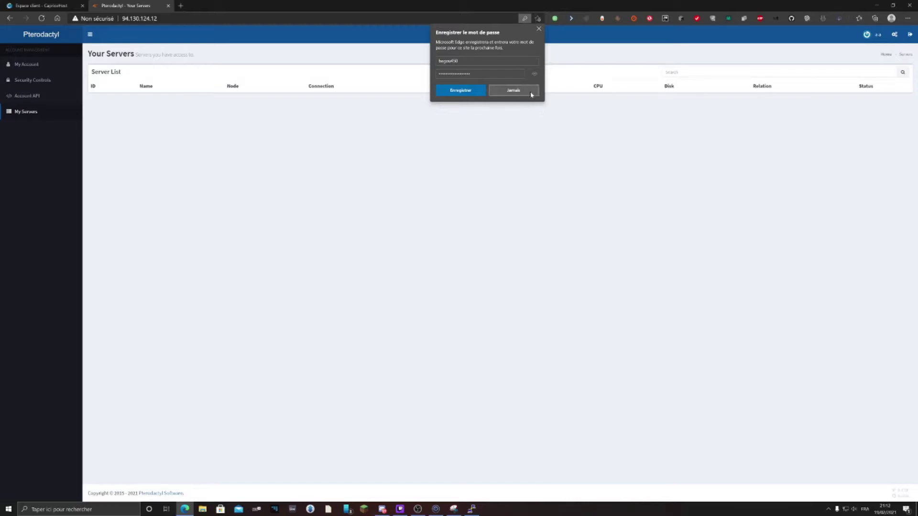
Decline saving the password and go to Locations in the Admin Control Panel
click(531, 92)
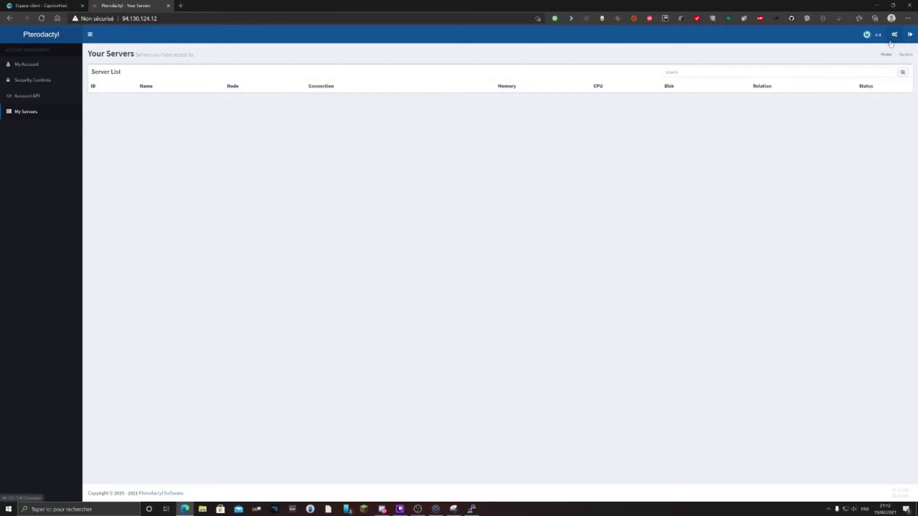
click(892, 43)
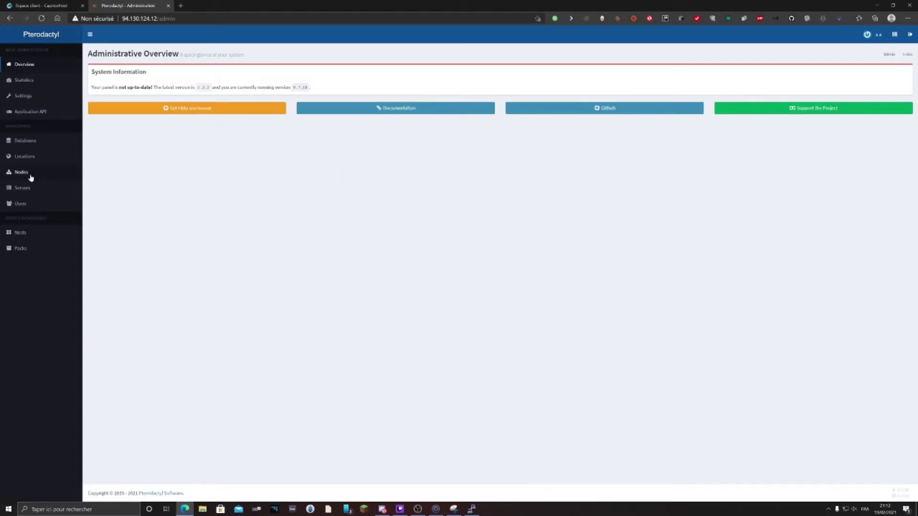
click(25, 157)
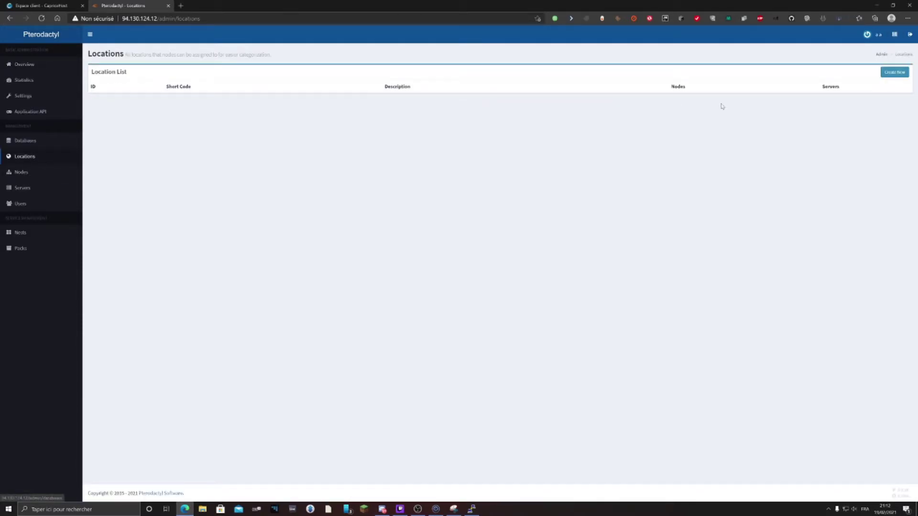
Create location A with description A, then start a new node from the Nodes list
click(893, 74)
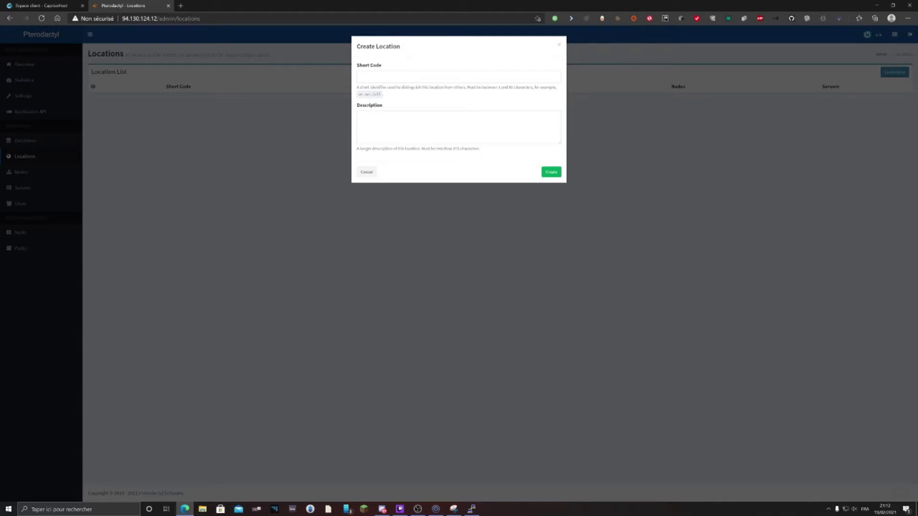
click(362, 76)
text(A)
key(Tab)
text(A)
click(551, 172)
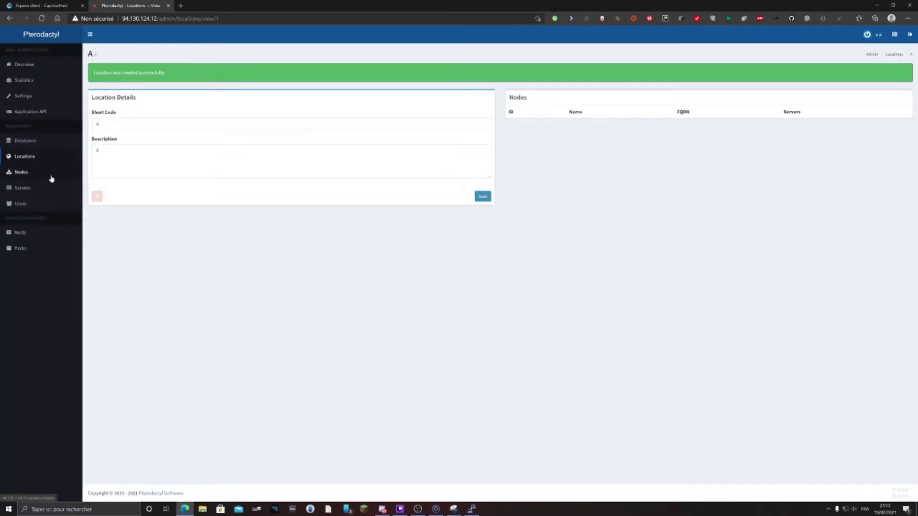
click(27, 178)
click(893, 72)
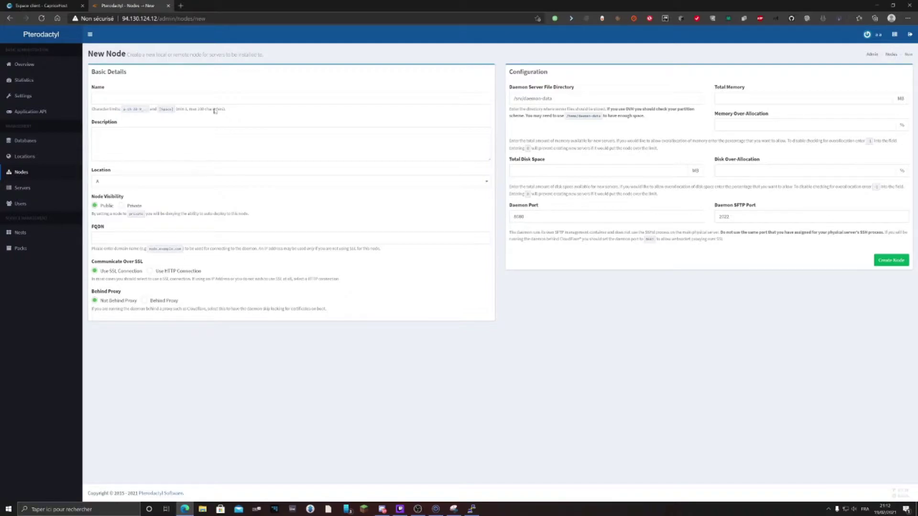
Give the new node the name Node 01 and the description Node 01
click(215, 99)
text(Node)
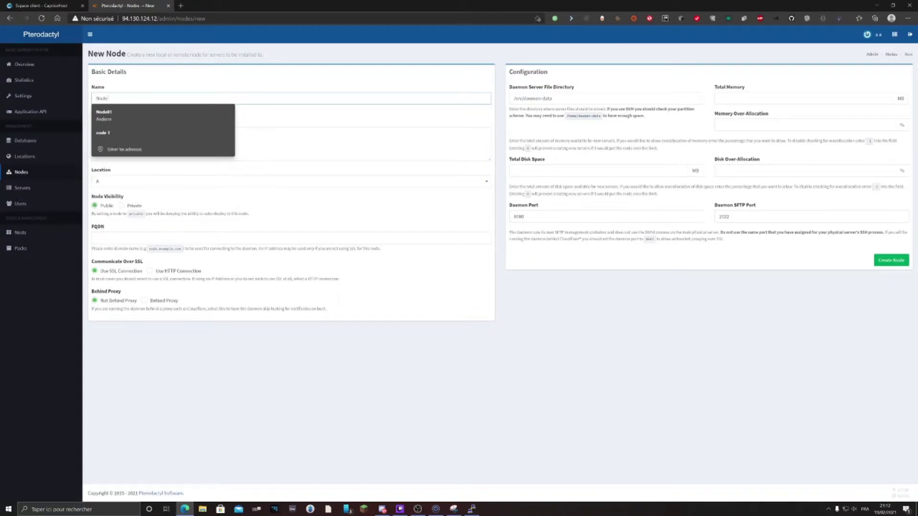
text( 01)
key(Tab)
drag(115, 98, 43, 93)
key(ctrl+c)
click(129, 141)
key(ctrl+v)
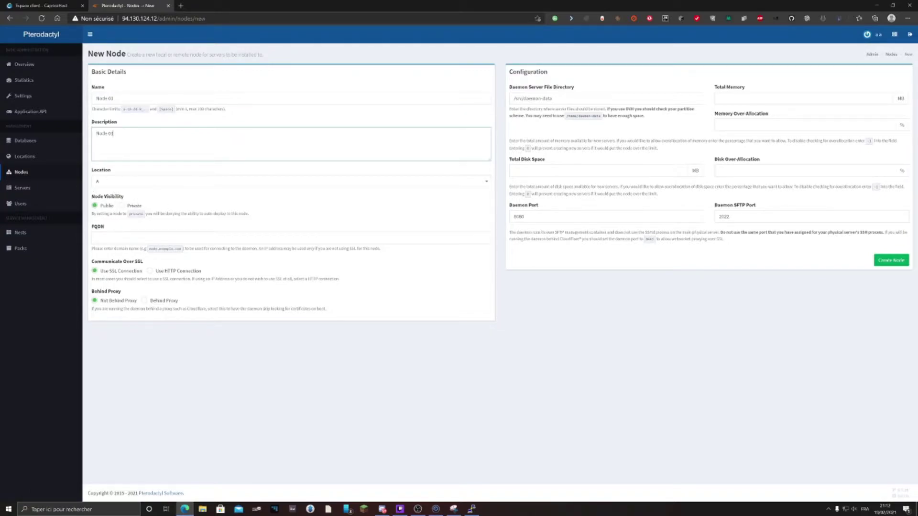
Set the node's FQDN to 94.130.124.12 and make it use an HTTP connection
double_click(95, 227)
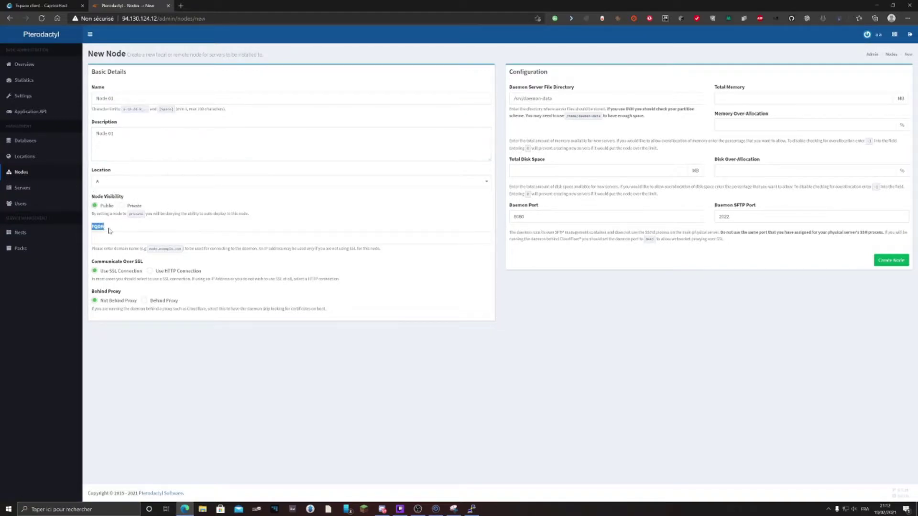
click(129, 238)
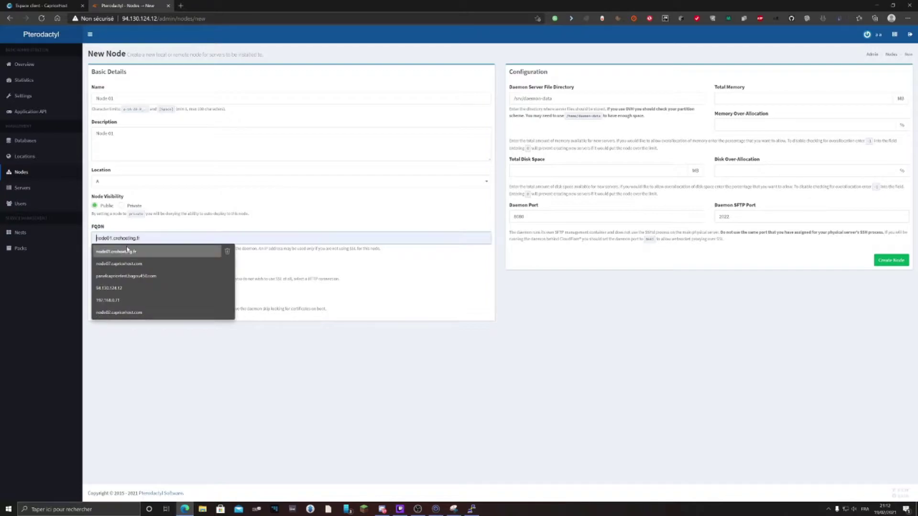
click(126, 222)
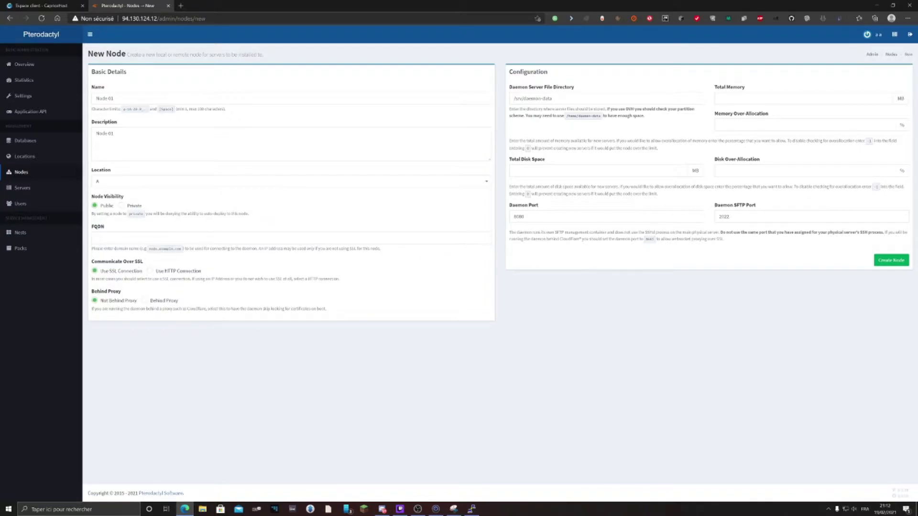
click(108, 238)
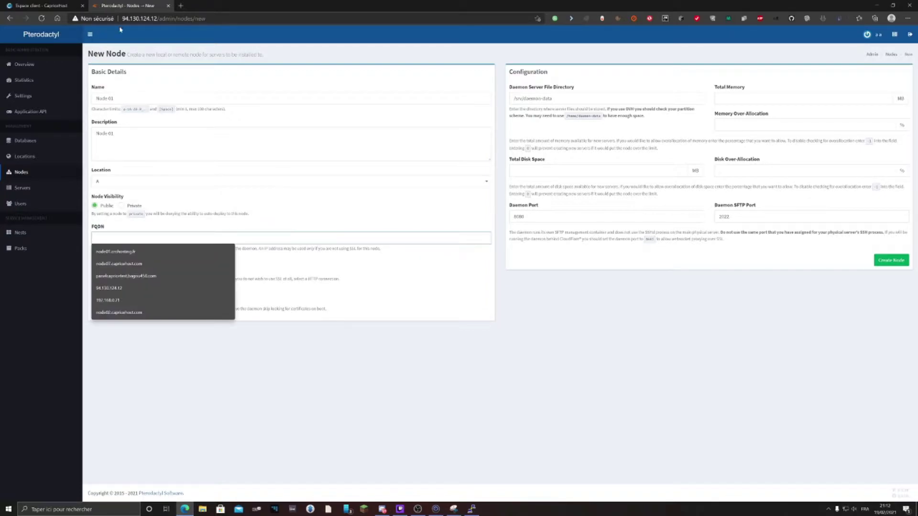
text(94)
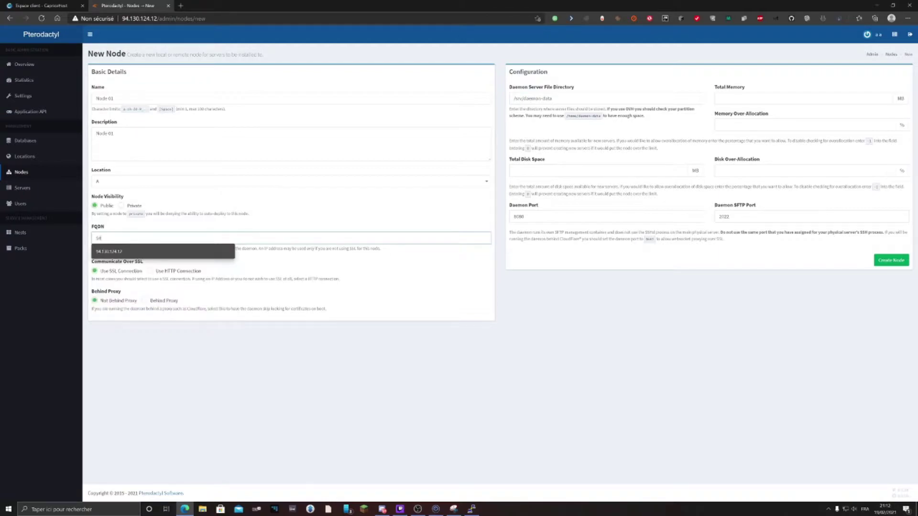
text(.130.124.12)
key(ctrl+a)
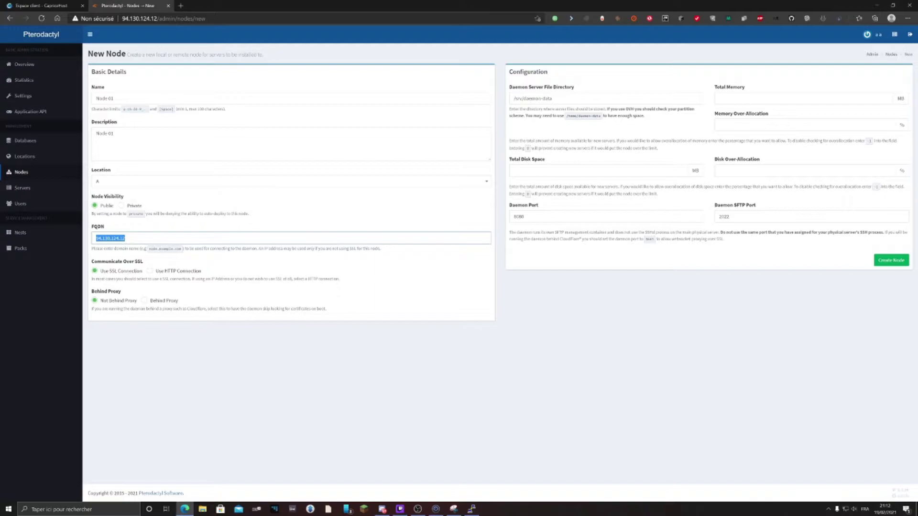
click(152, 276)
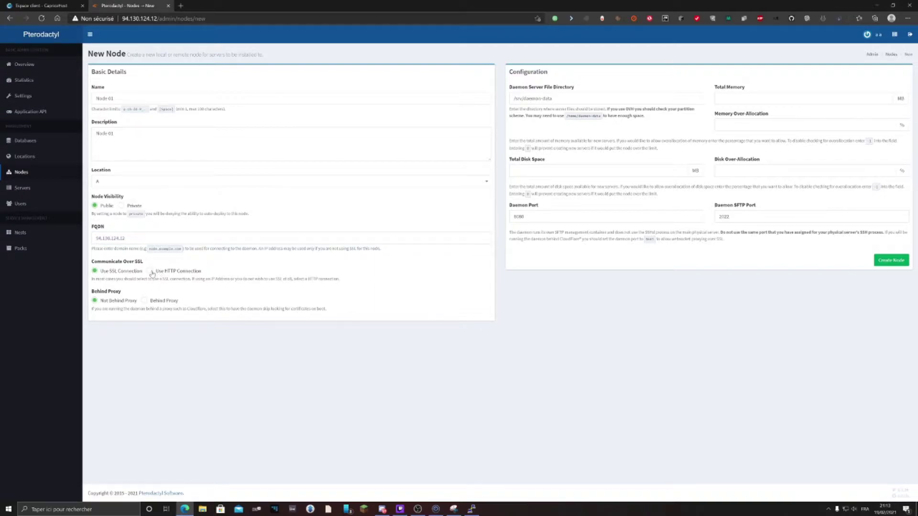
click(151, 272)
click(721, 97)
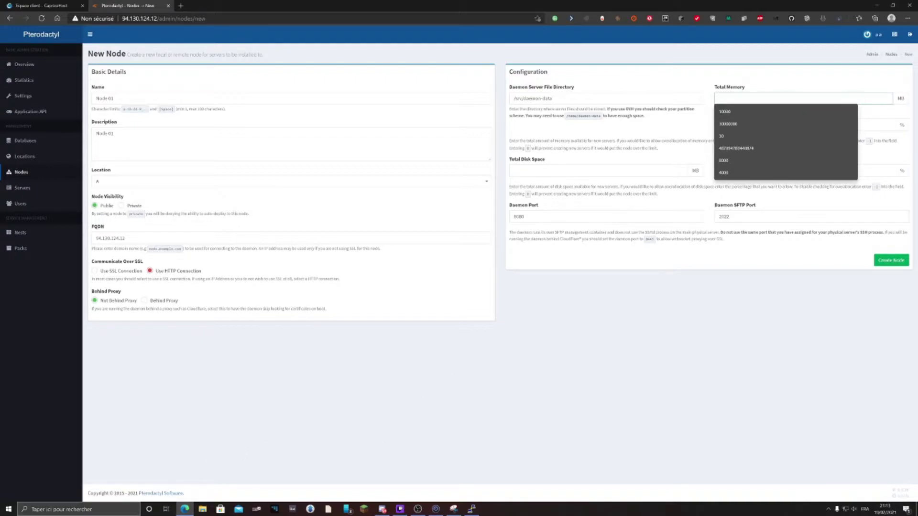
Launch Windows Calculator and compute 1024 × 4 = 4096
click(79, 509)
text(calc)
key(Return)
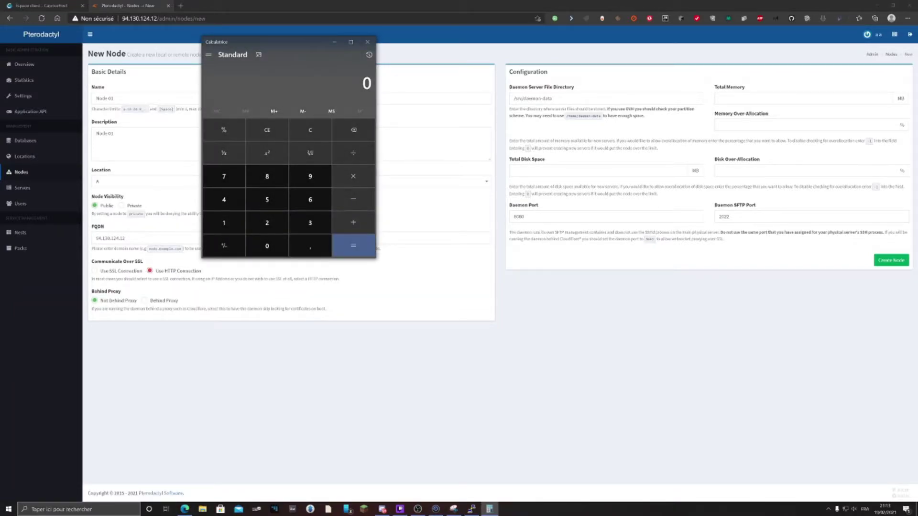
text(1027)
key(BackSpace)
text(4*10)
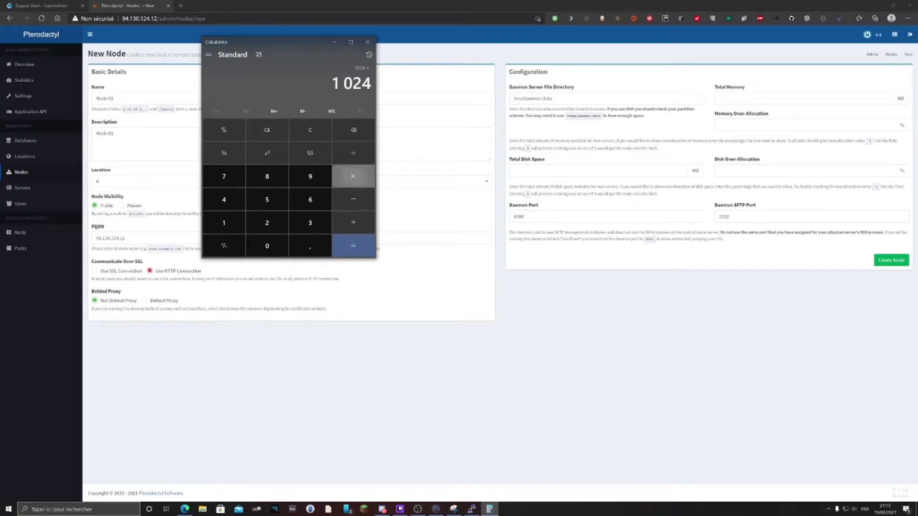
key(Return)
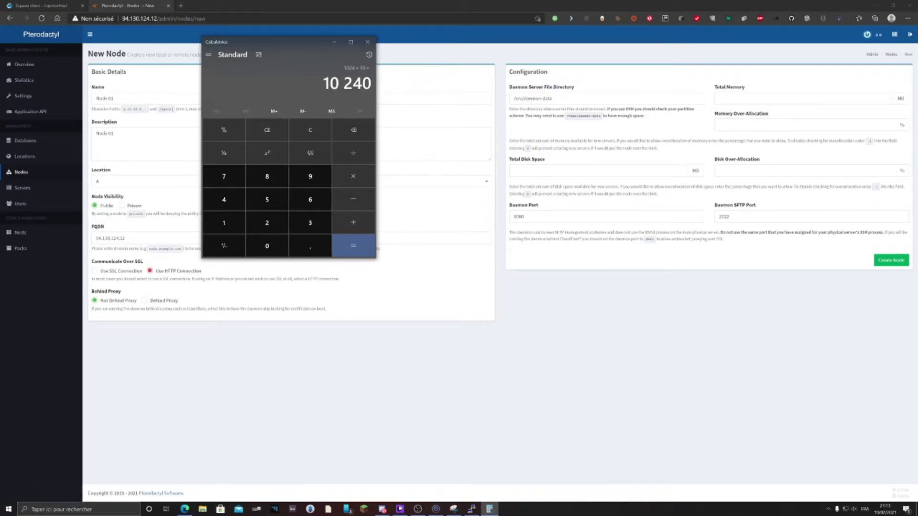
drag(372, 85, 329, 87)
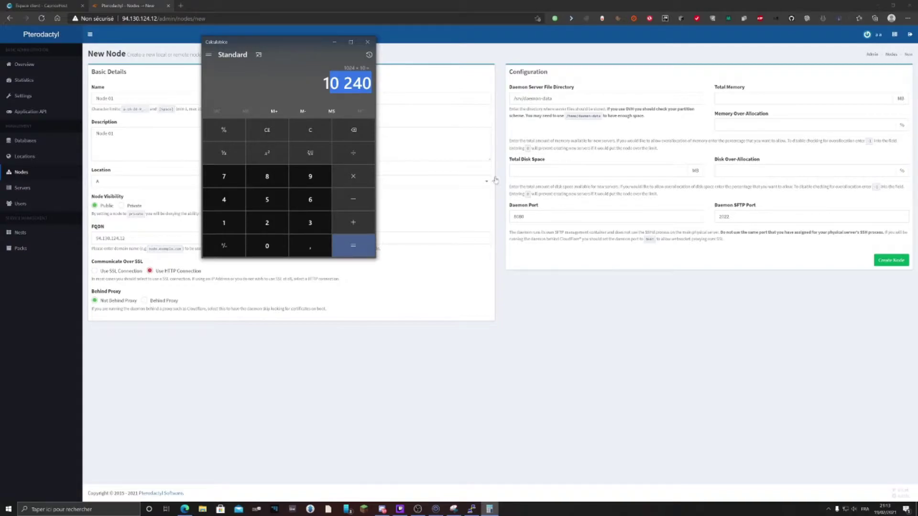
text(1 024)
click(343, 180)
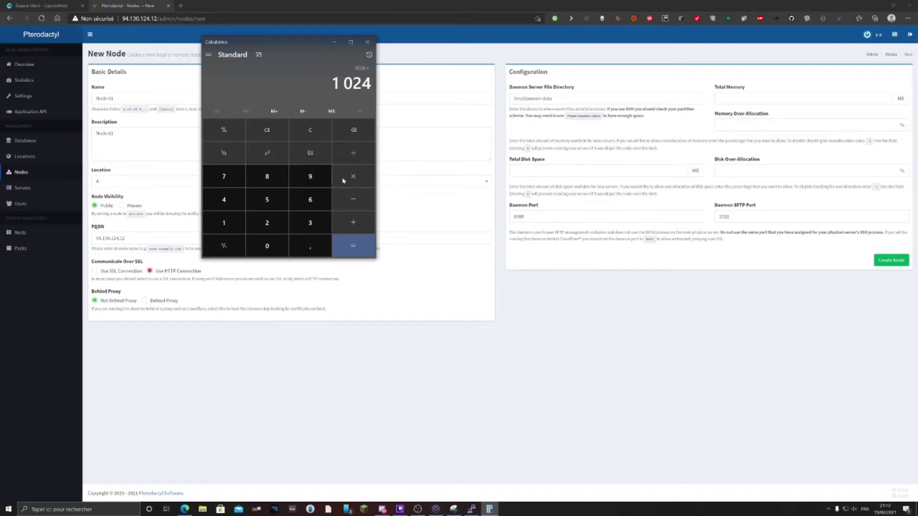
text(4)
key(Return)
Give the node 4096 MB total memory with 0 memory over-allocation
click(765, 98)
text(4096)
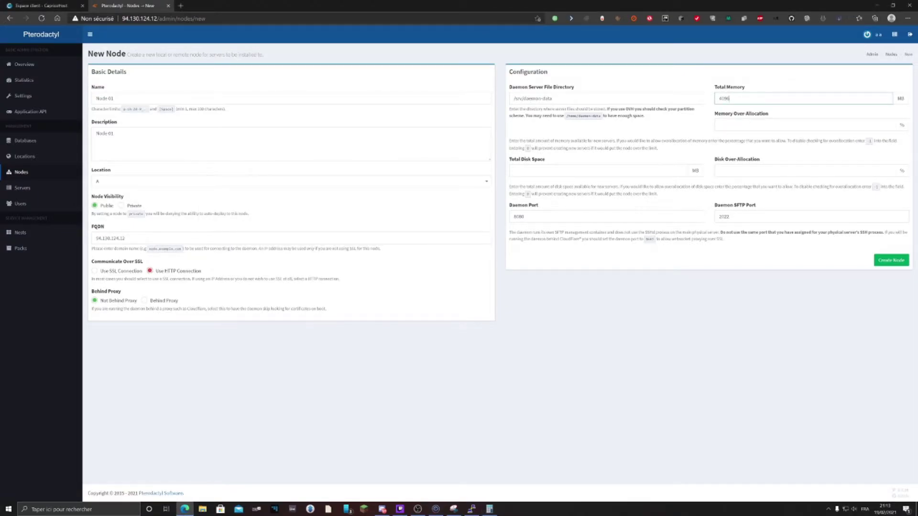
click(765, 125)
text(0)
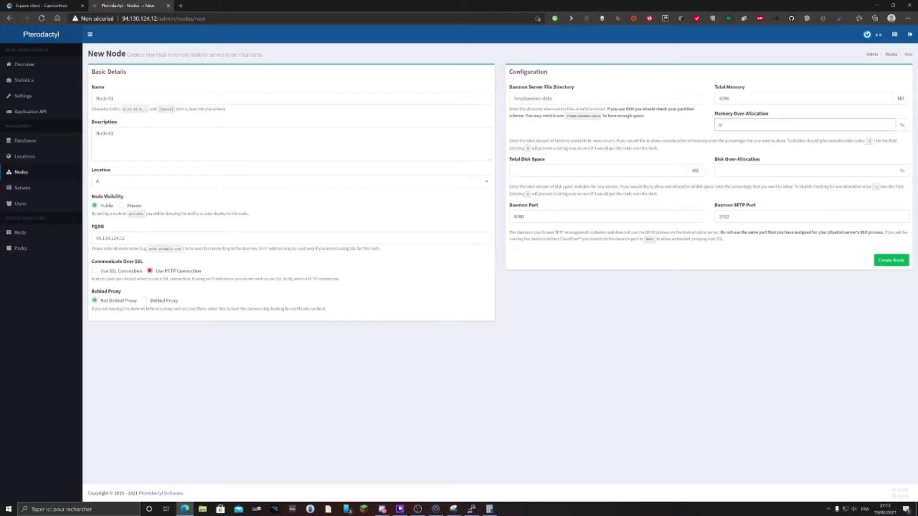
click(597, 171)
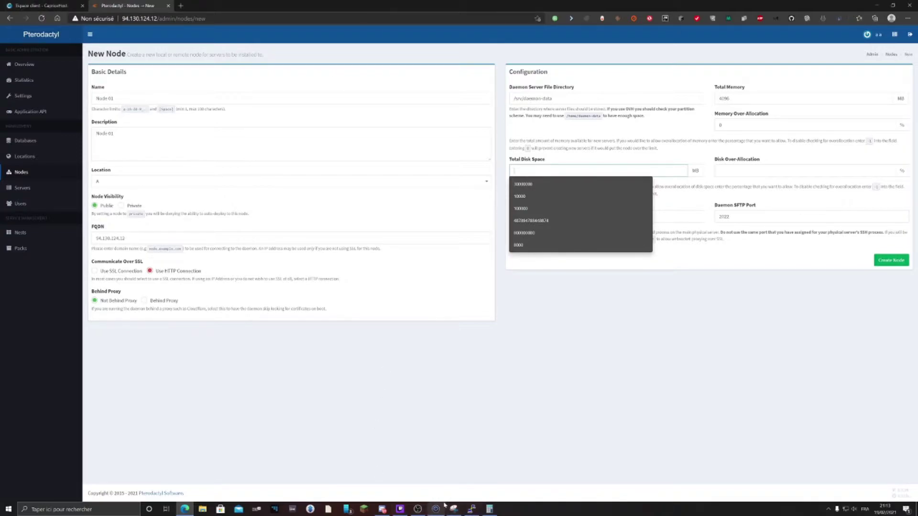
Compute 1024 × 20 = 20480 in Calculator
click(472, 509)
click(489, 509)
text(1024*20)
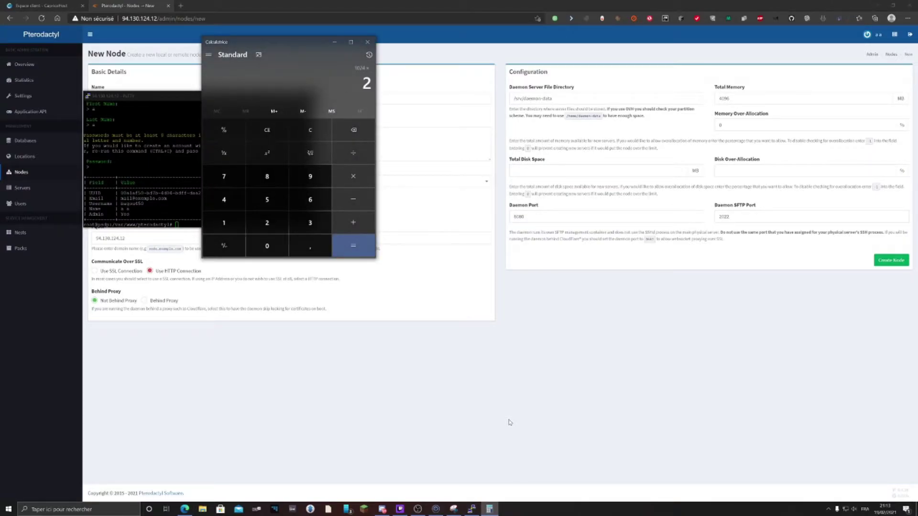
key(Return)
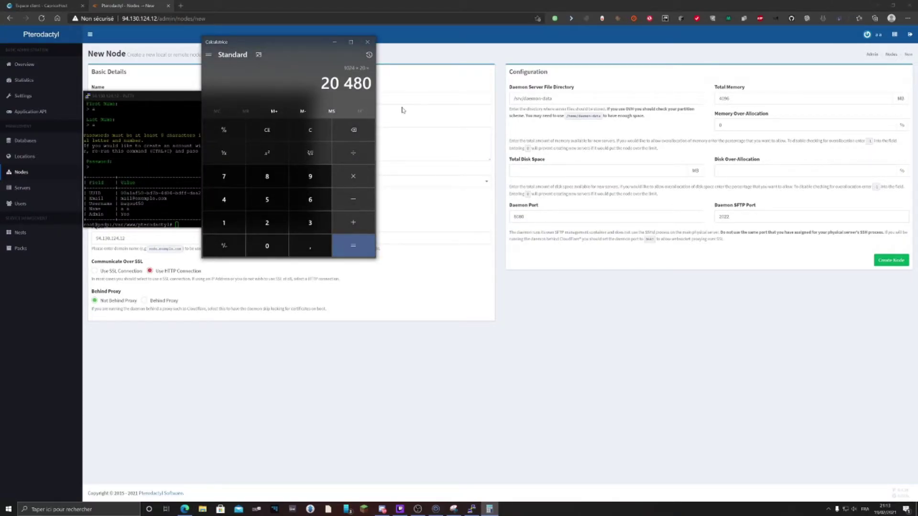
drag(354, 83, 372, 83)
Set 20480 MB total disk space with 0 disk over-allocation and create the node
click(557, 170)
text(20480)
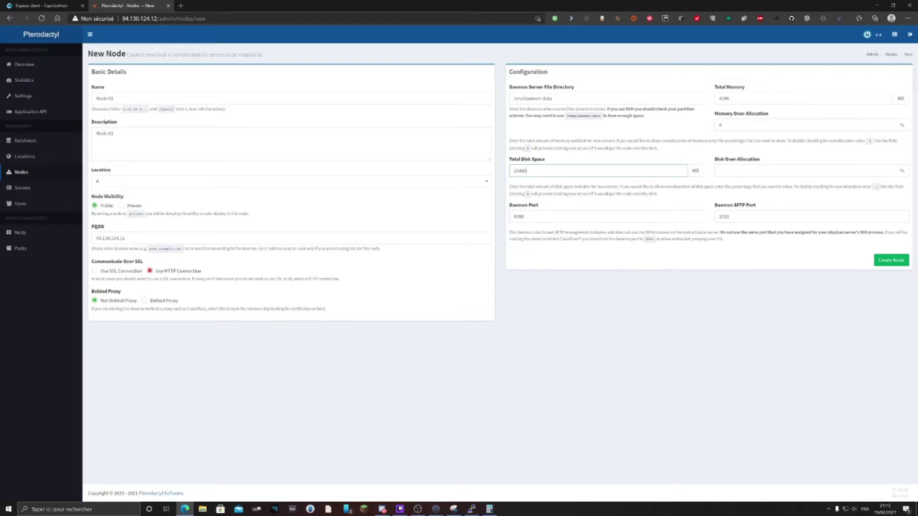
click(765, 171)
text(0)
click(886, 261)
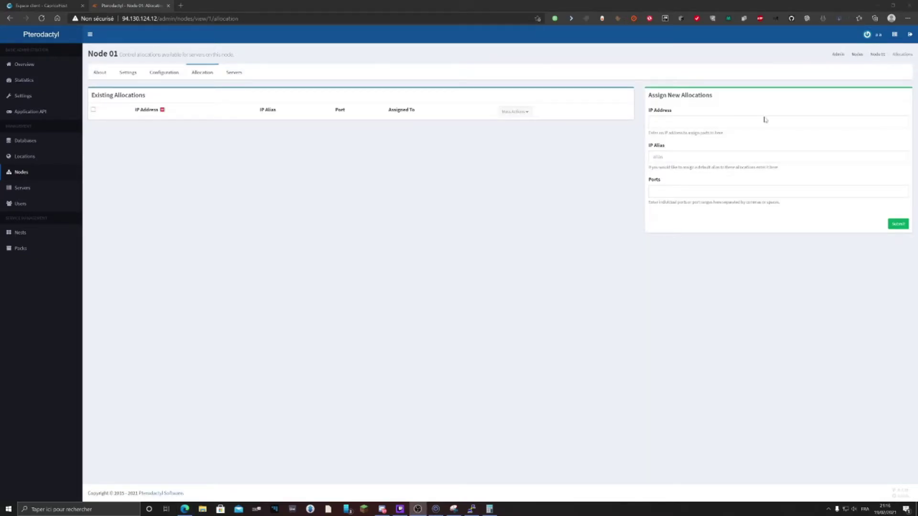
click(778, 122)
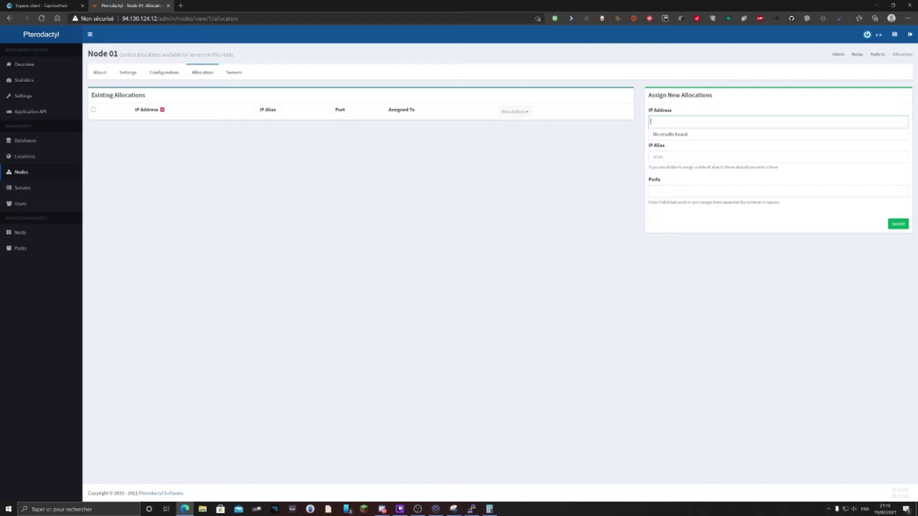
text(94.130.124.12)
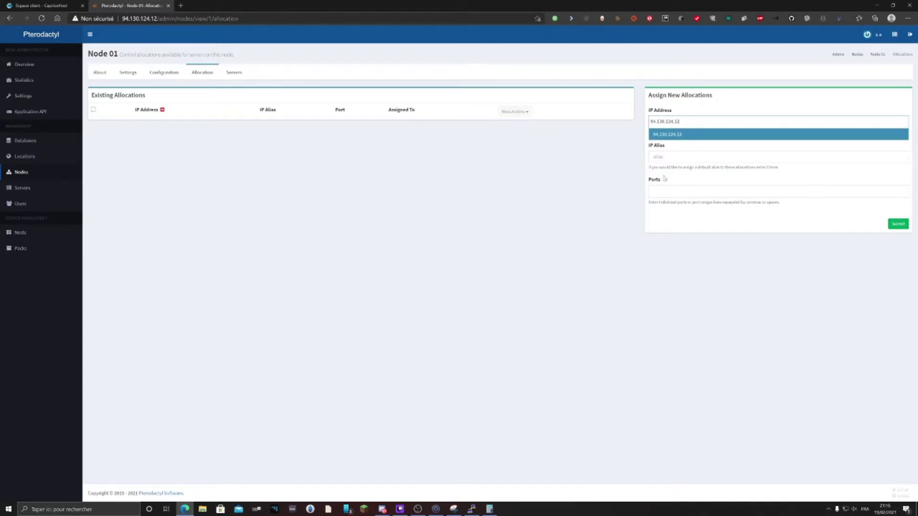
click(665, 191)
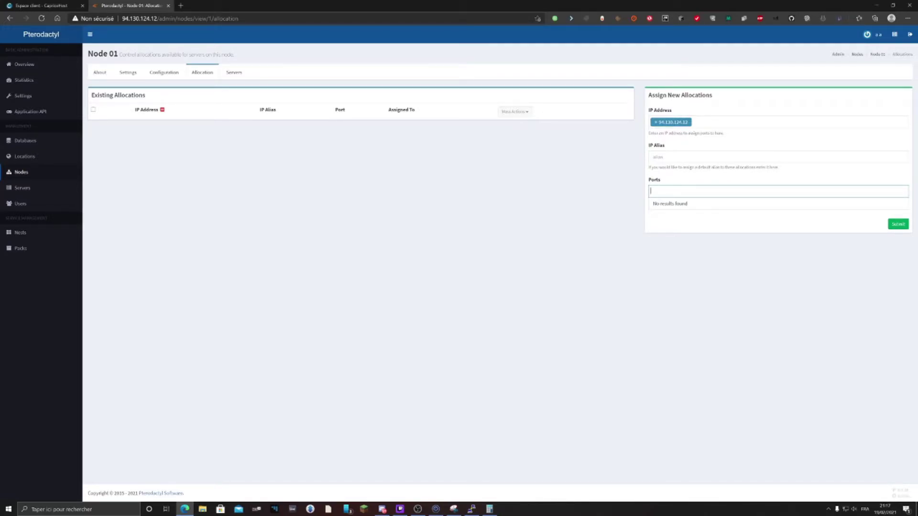
text(2556)
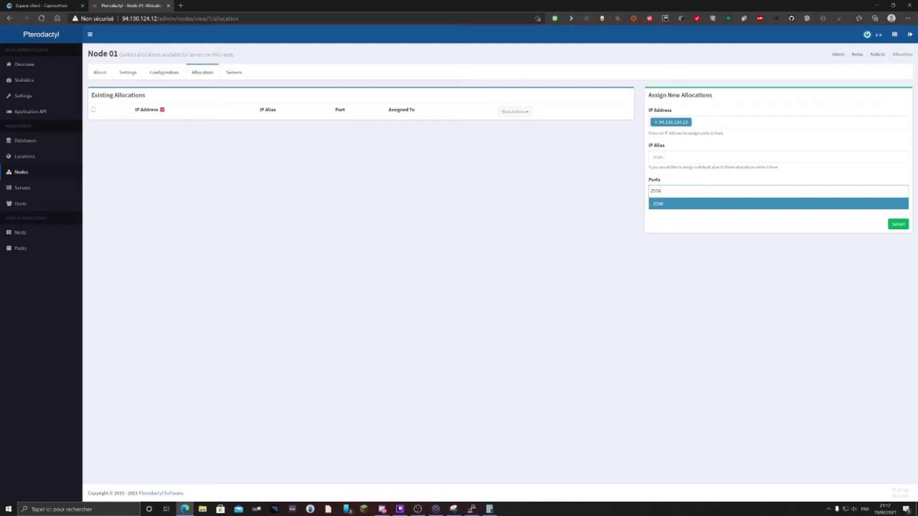
key(BackSpace)
text(25000-25999)
key(Return)
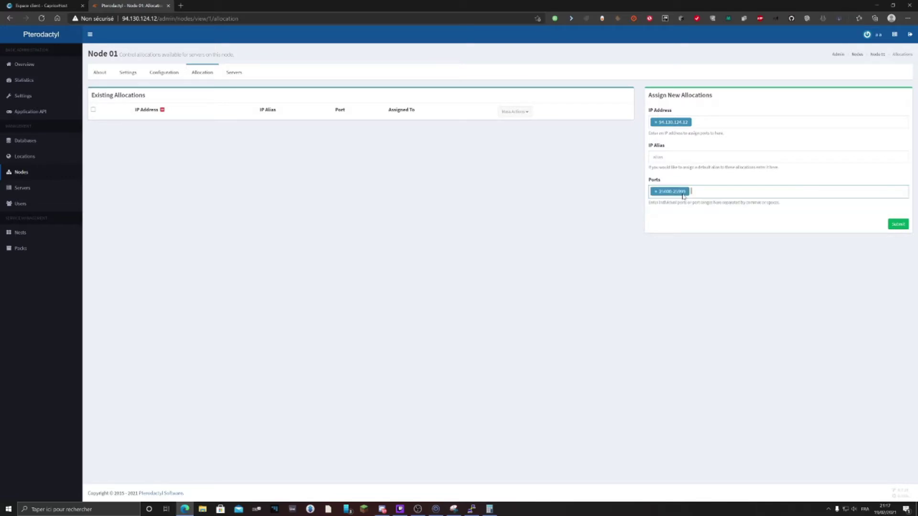
text(3012)
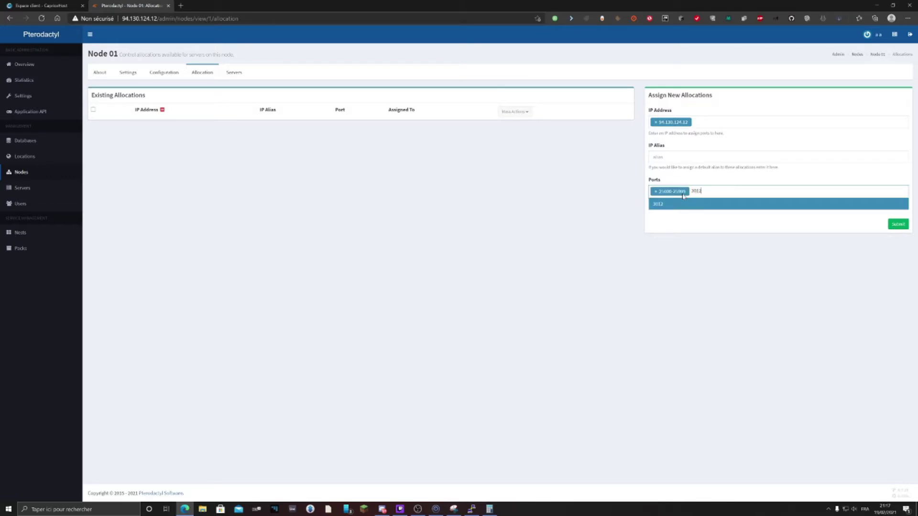
key(BackSpace)
key(BackSpace)
text(00-30999)
key(Return)
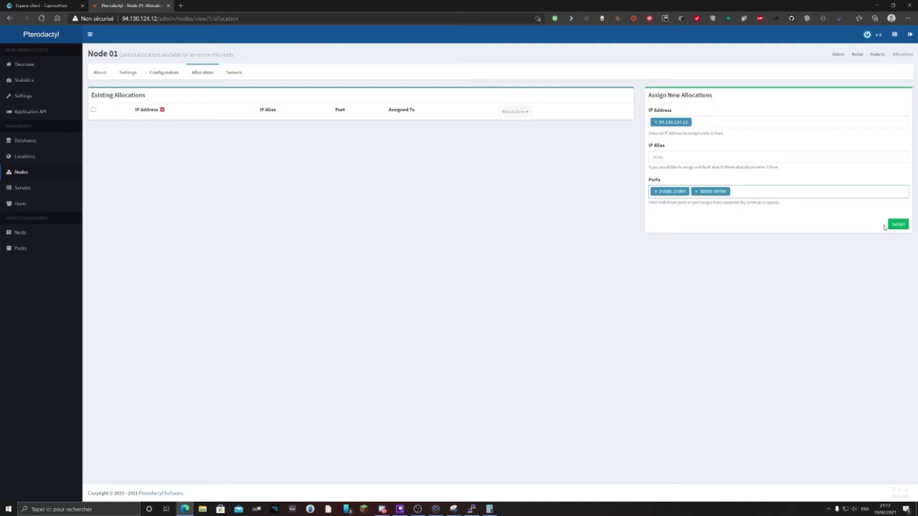
click(897, 224)
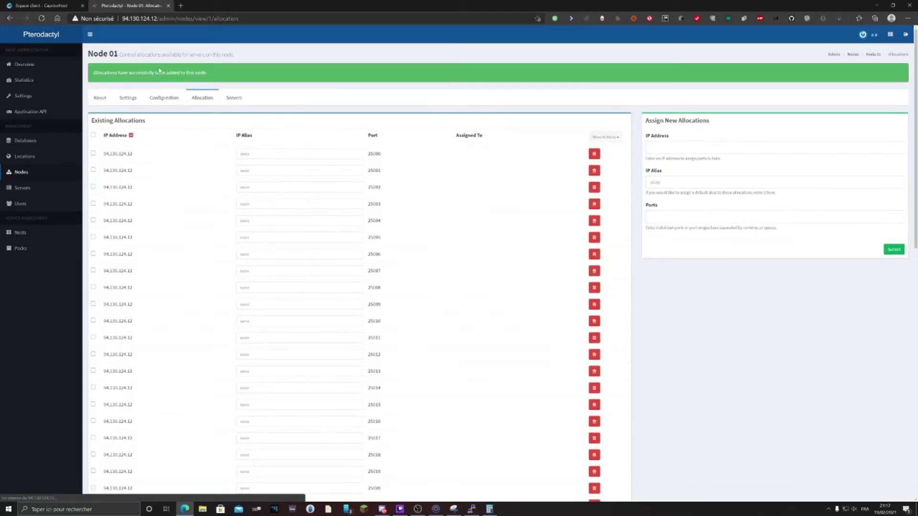
drag(207, 73, 93, 74)
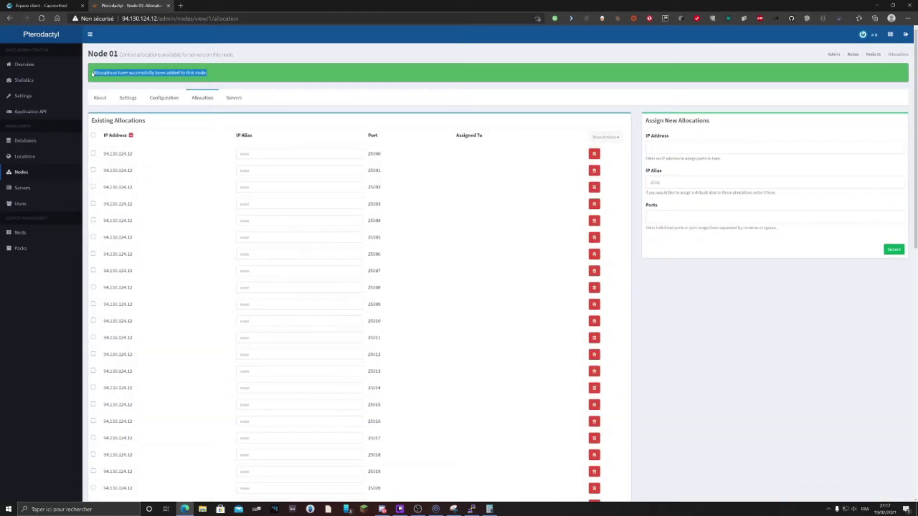
drag(207, 72, 95, 73)
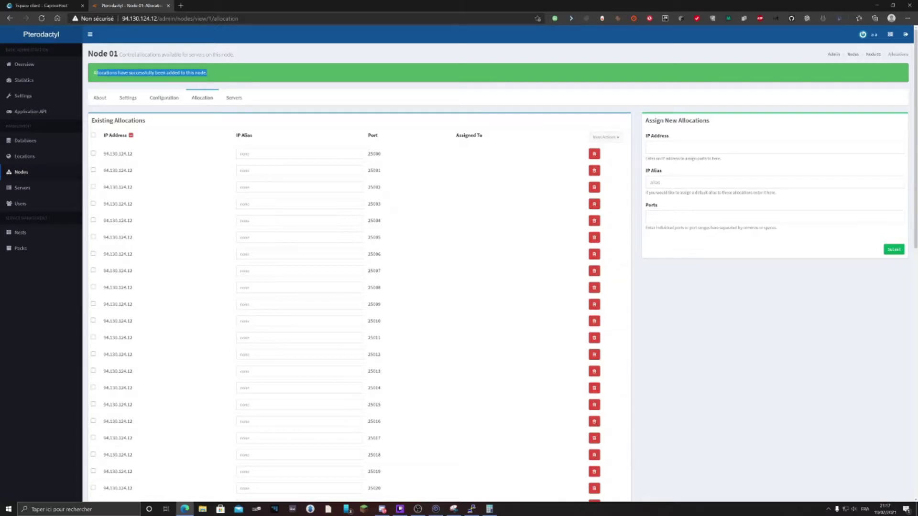
click(659, 215)
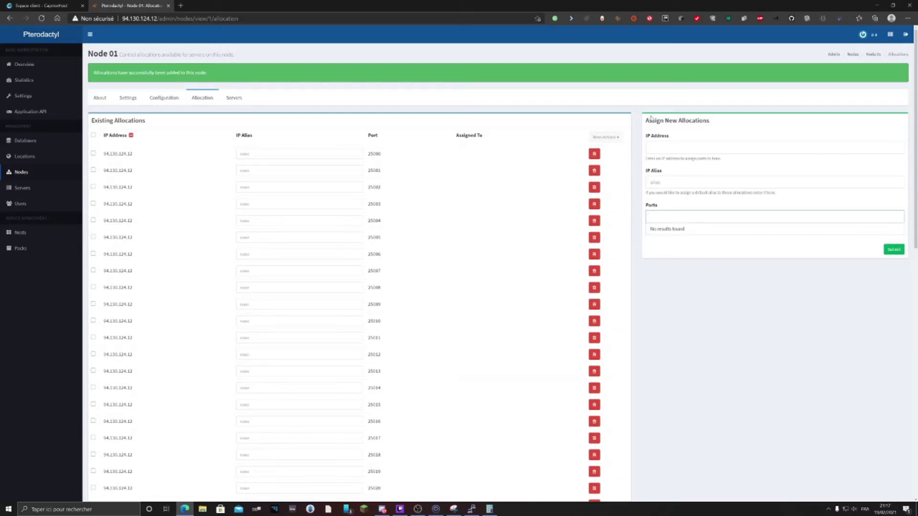
drag(649, 138, 666, 137)
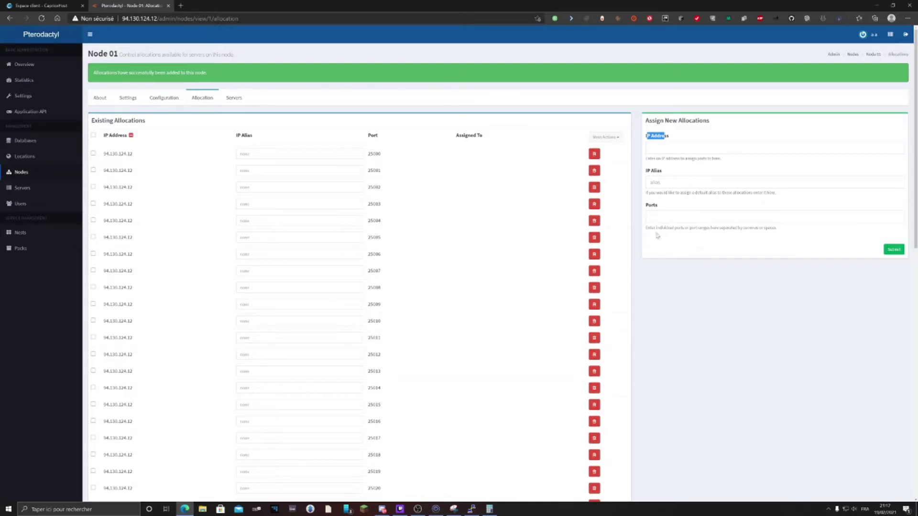
Copy Node 01's full daemon configuration JSON and bring up the PuTTY terminal
click(164, 98)
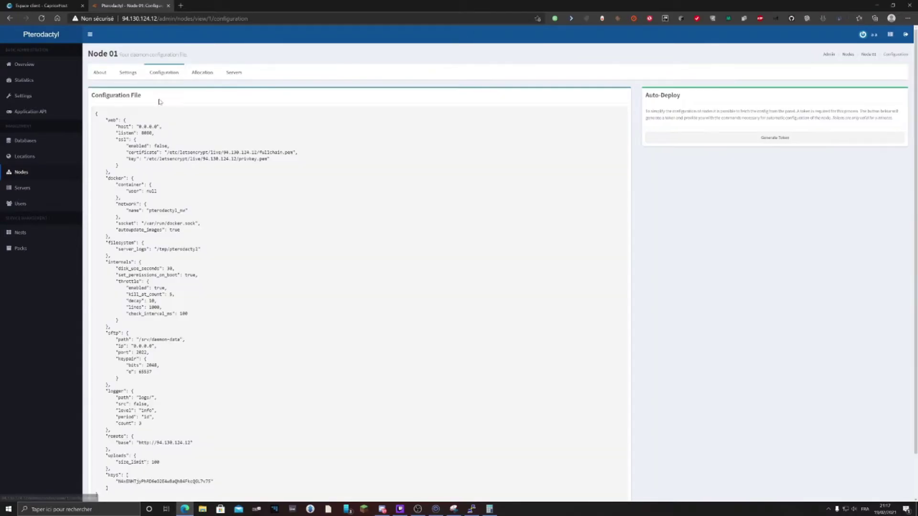
drag(96, 114, 143, 444)
scroll(244, 437, up, 1)
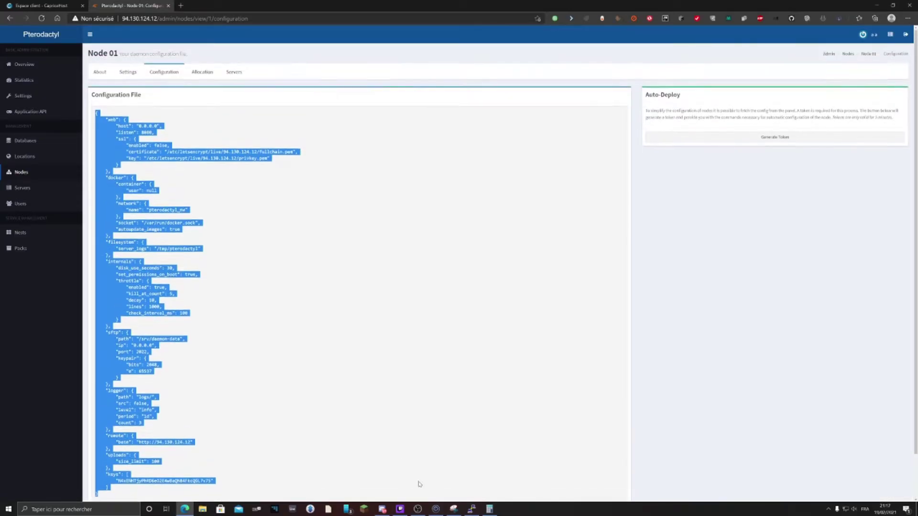
key(alt+Tab)
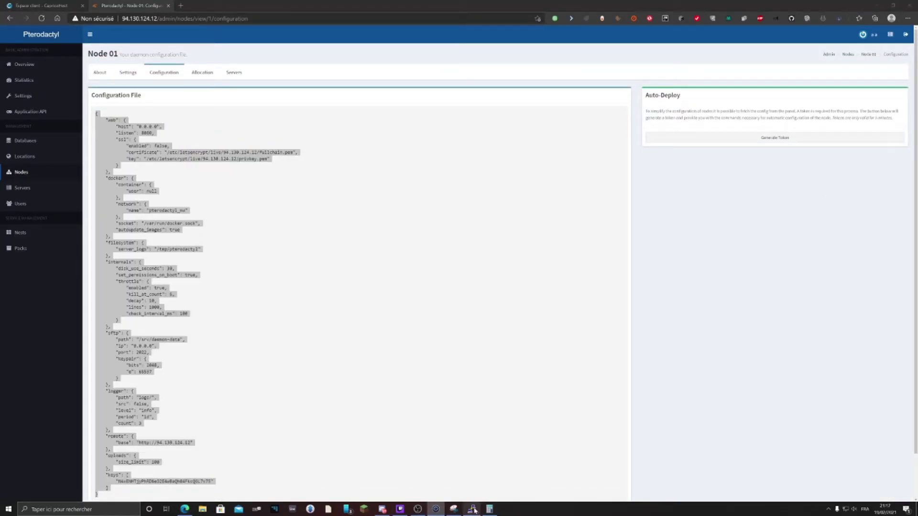
click(471, 509)
Paste the node configuration into /srv/daemon/config/core.json with nano and save it
text(cd )
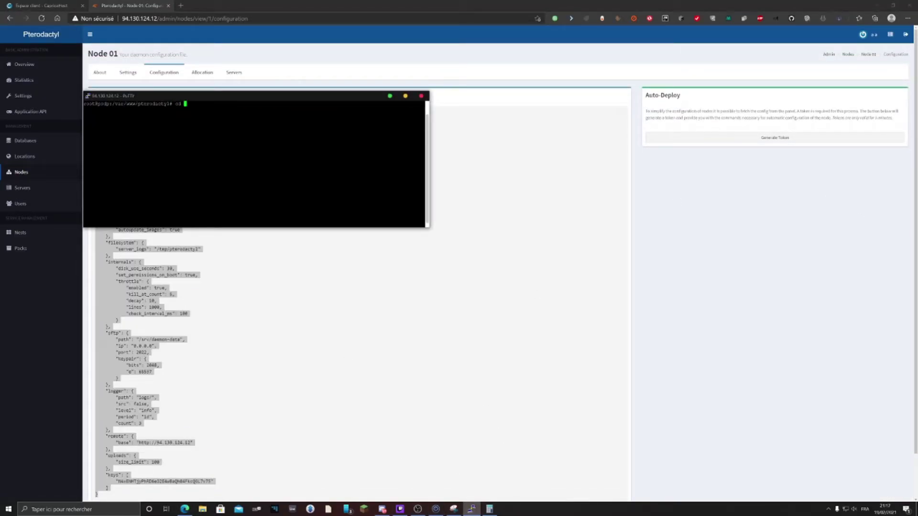
text(/srv/daemon)
key(Return)
text(nano config/core.json)
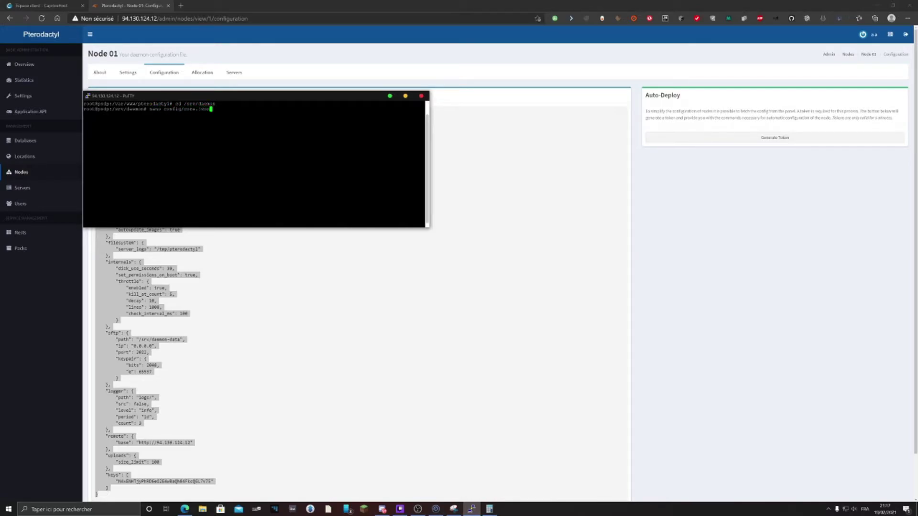
key(Return)
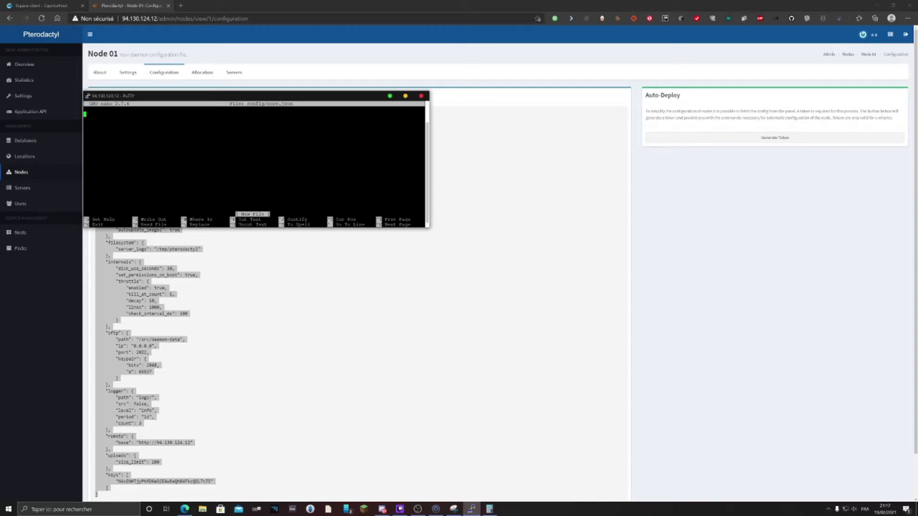
key(shift+Insert)
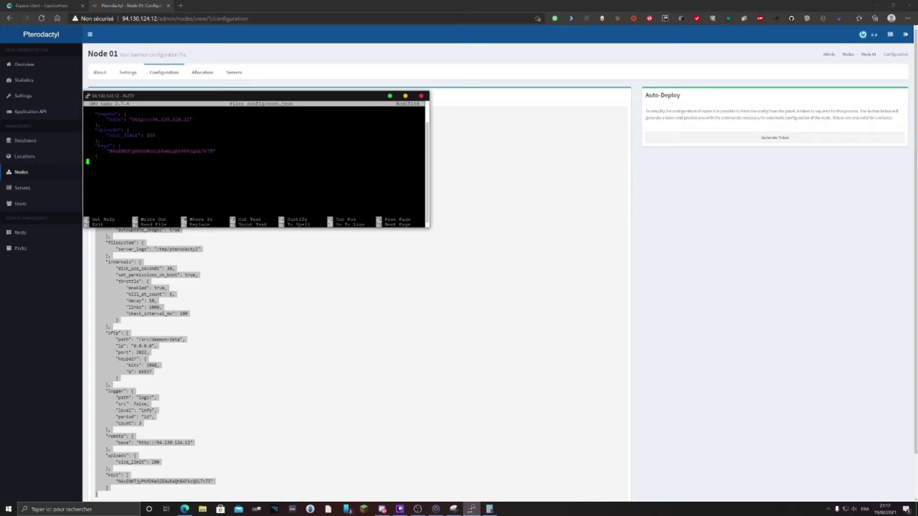
key(ctrl+x)
key(y)
key(Return)
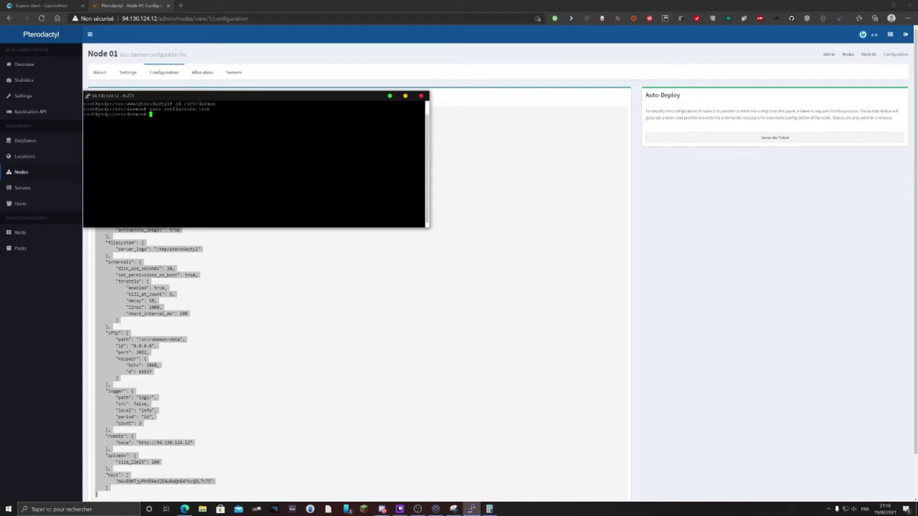
Run 'service wings restart' twice to restart the daemon
drag(118, 96, 263, 159)
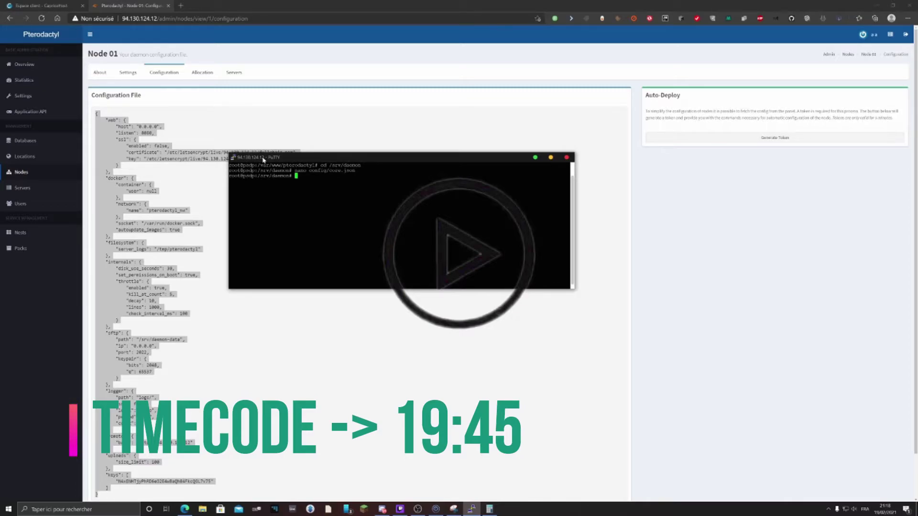
text(service wings restart)
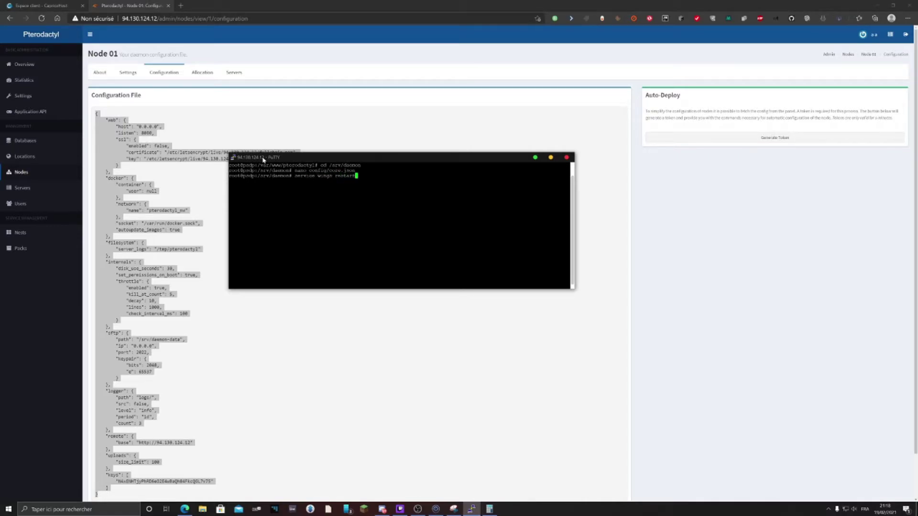
key(Return)
key(Up)
key(Return)
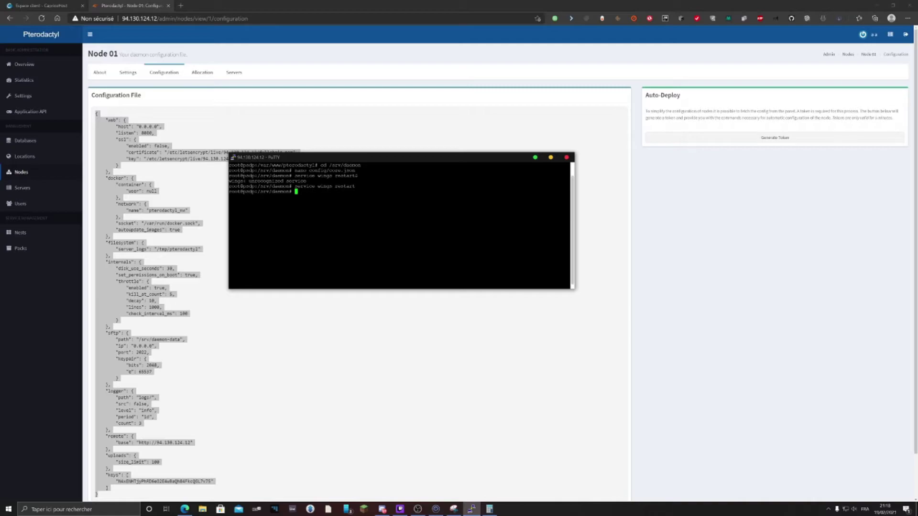
Show the Nodes list, move PuTTY aside, and wait for Node 01's heart to turn green
click(65, 172)
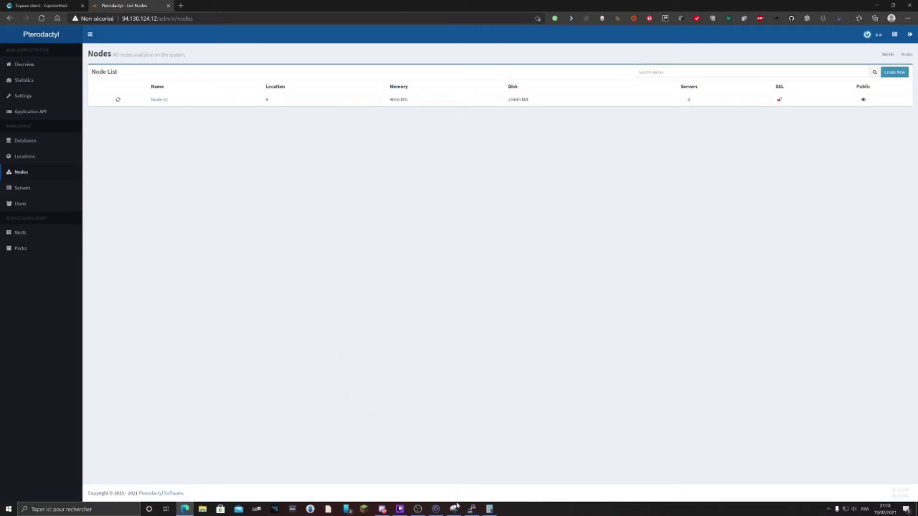
click(471, 509)
drag(289, 165, 917, 200)
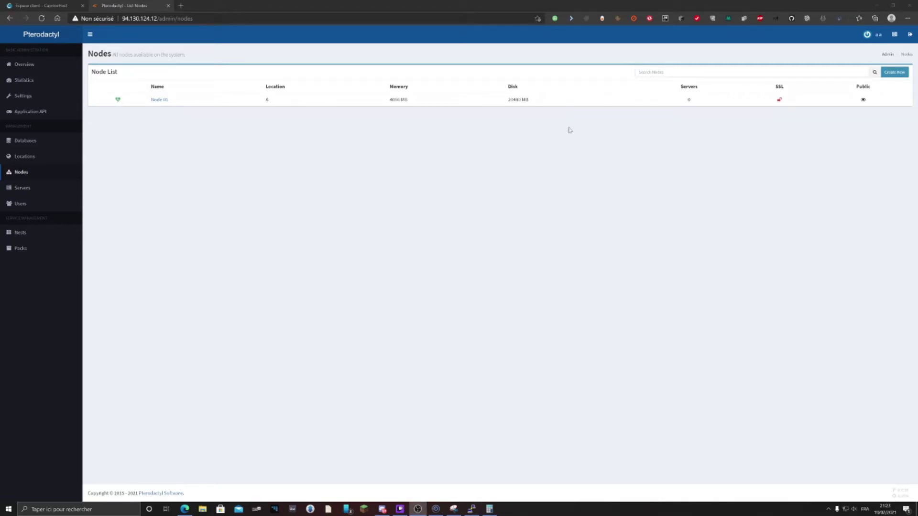
mouse_move(117, 100)
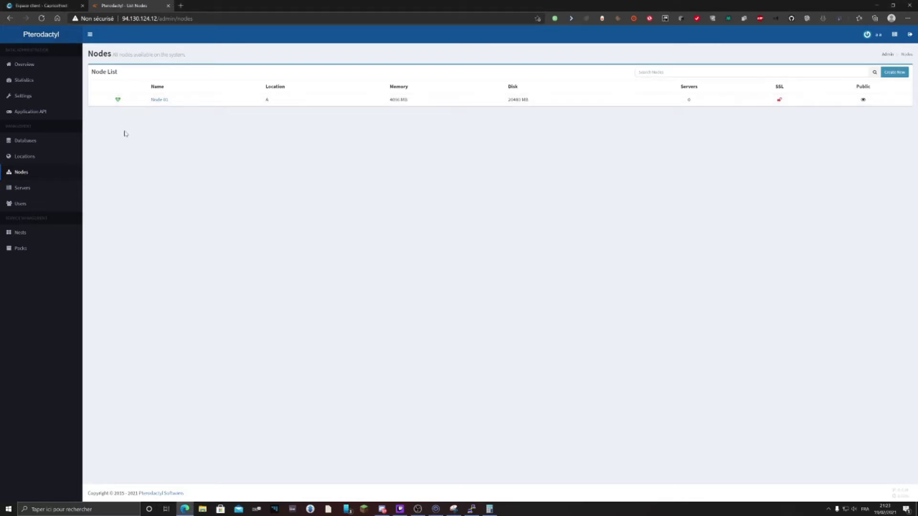
Start a new database host named Database01 on localhost, port 3306
click(52, 146)
click(894, 71)
click(459, 77)
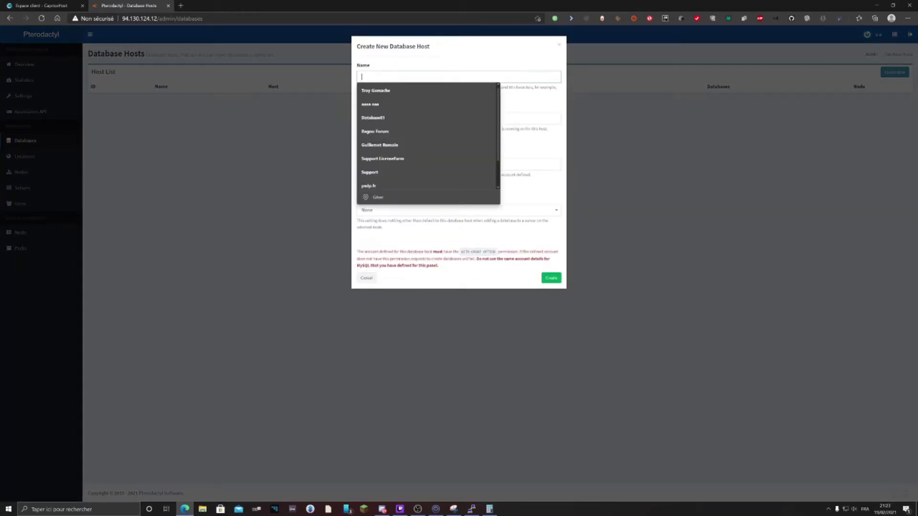
text(da)
click(385, 92)
click(386, 118)
text(loc)
key(Down)
key(Return)
key(Tab)
key(Tab)
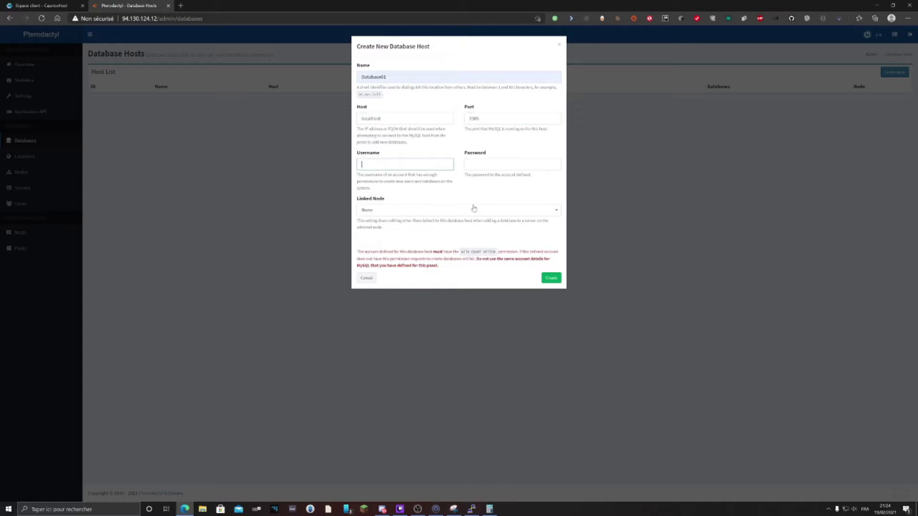
click(471, 509)
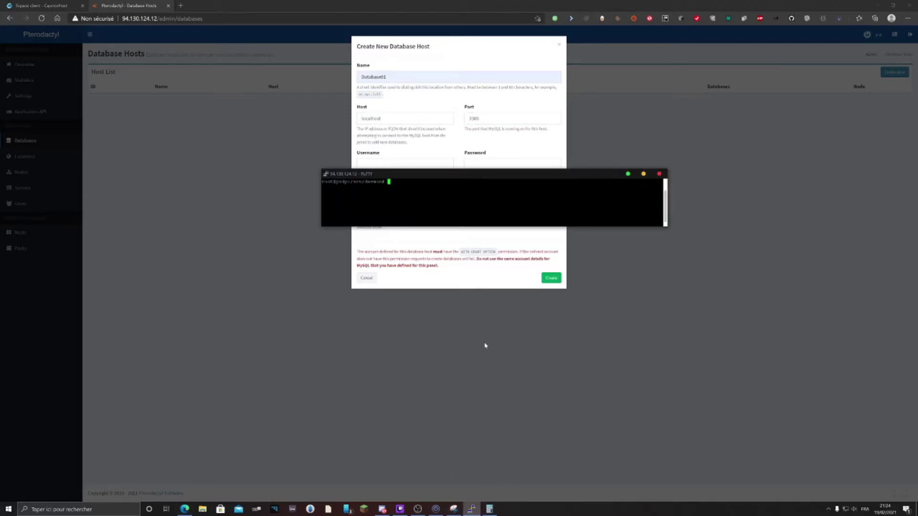
Open /root/id_ptero.txt in nano on the maximized terminal and copy the SQL username
drag(439, 174, 327, 4)
text(cd /root)
key(Return)
text(nano id_ptero.txt)
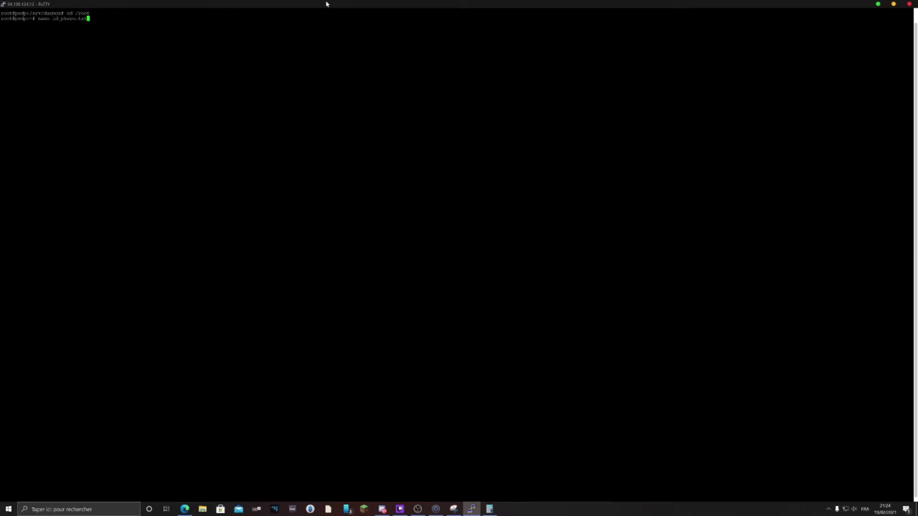
key(Return)
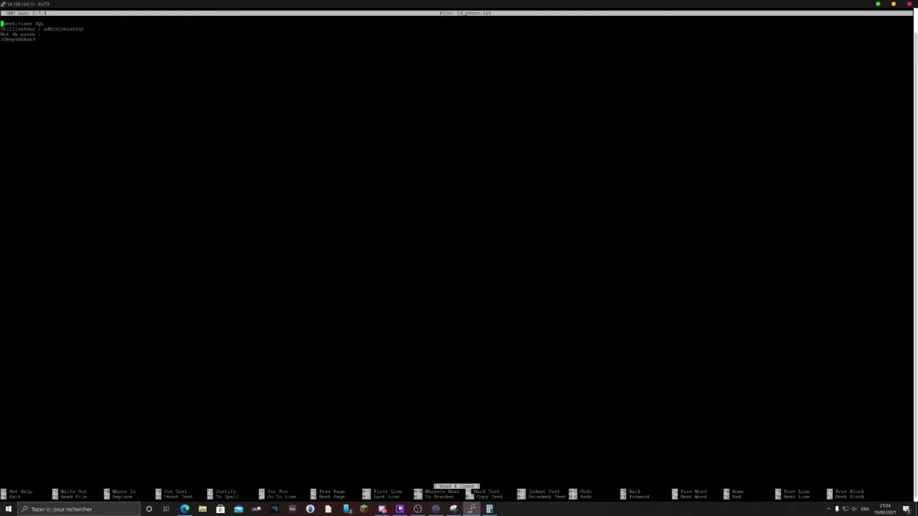
double_click(64, 29)
right_click(63, 28)
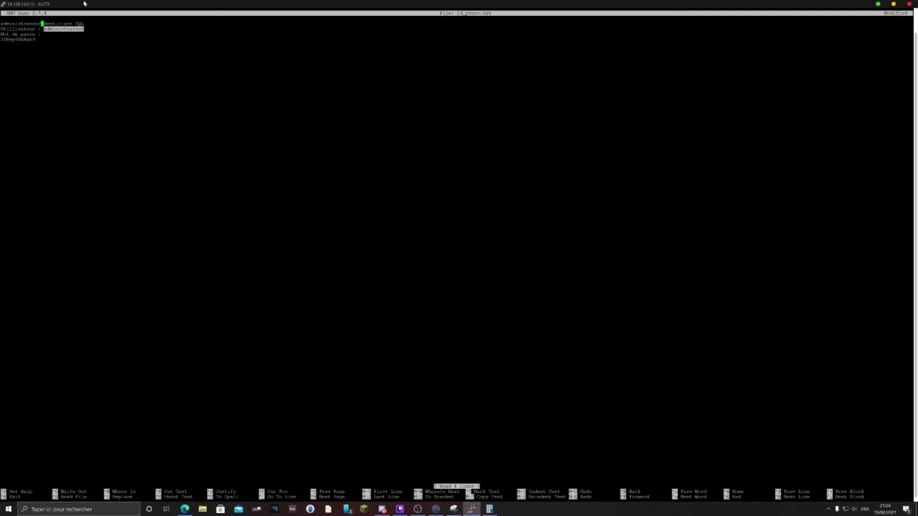
double_click(84, 5)
click(406, 164)
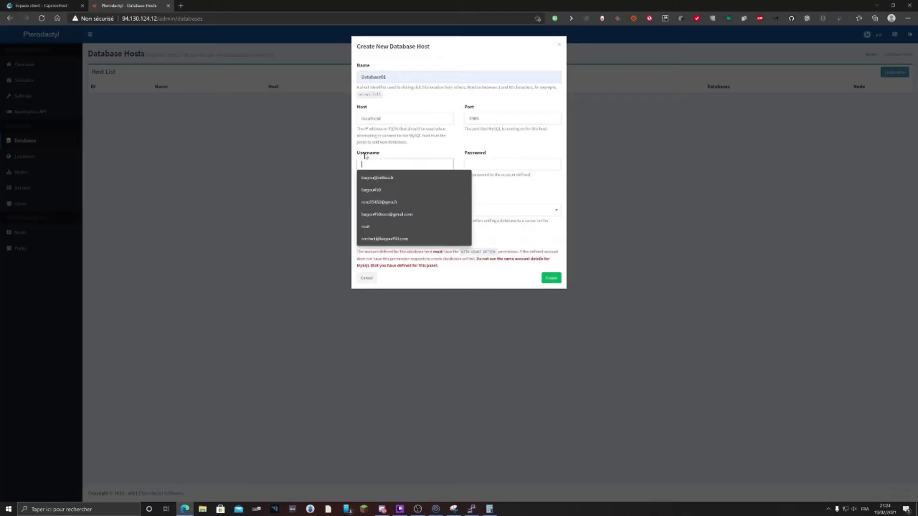
Fill the host's username and password with the SQL credentials copied from PuTTY
key(ctrl+v)
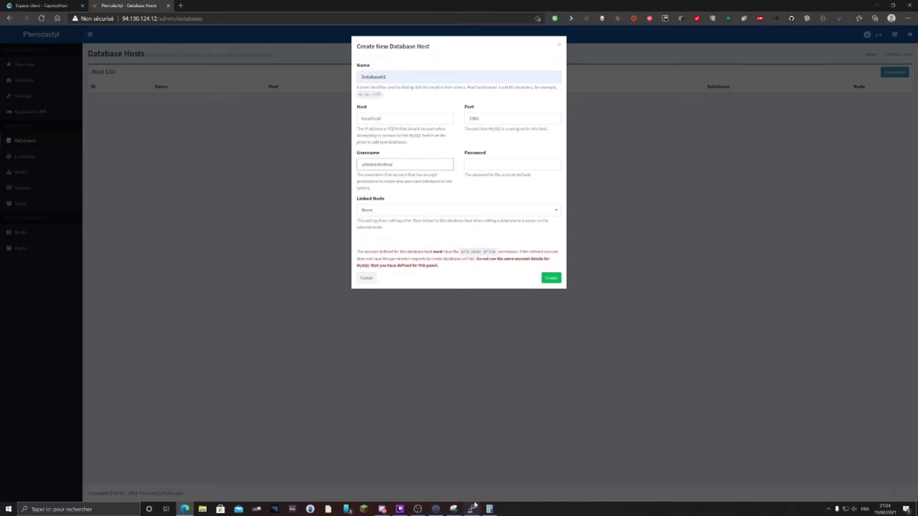
key(Escape)
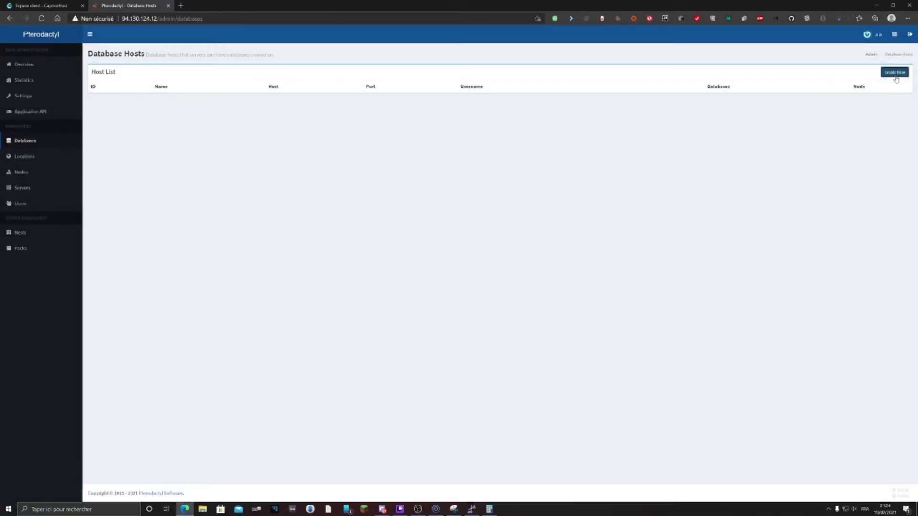
click(894, 72)
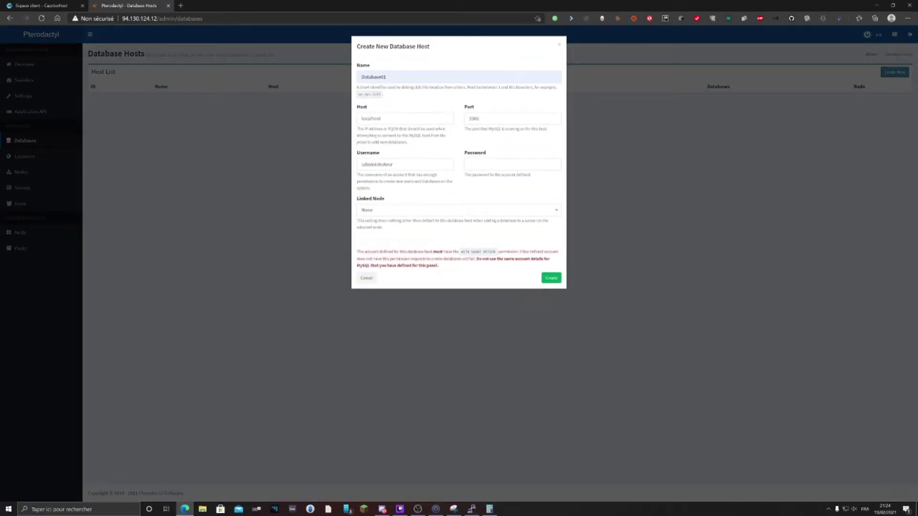
click(471, 509)
double_click(480, 262)
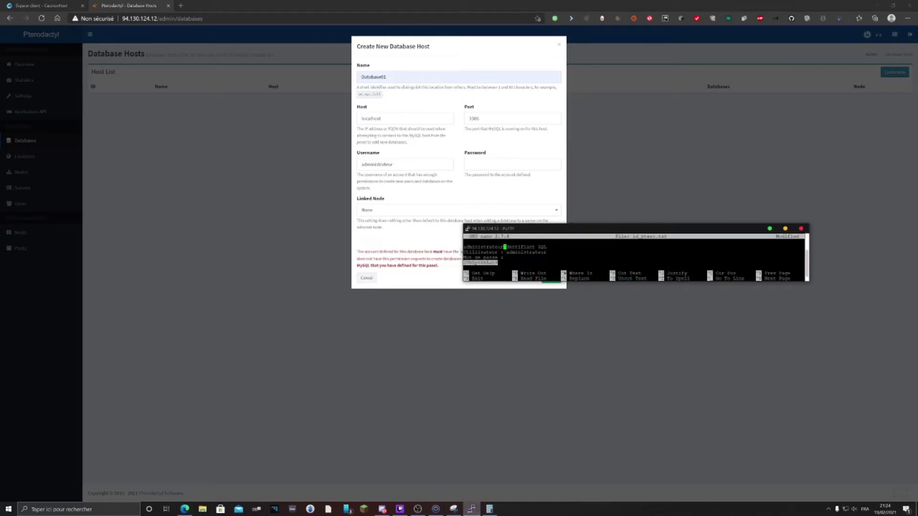
click(509, 163)
key(ctrl+v)
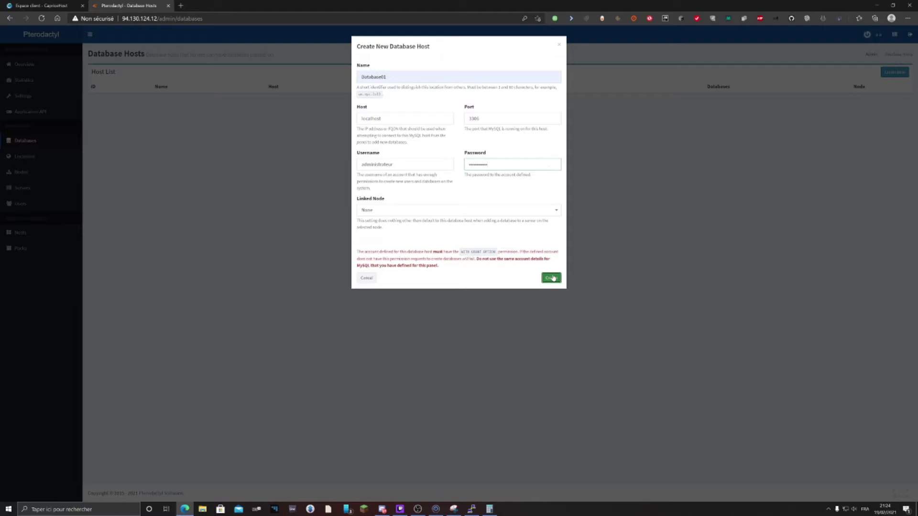
Create the Database01 host and go to the Servers list
click(550, 278)
triple_click(129, 77)
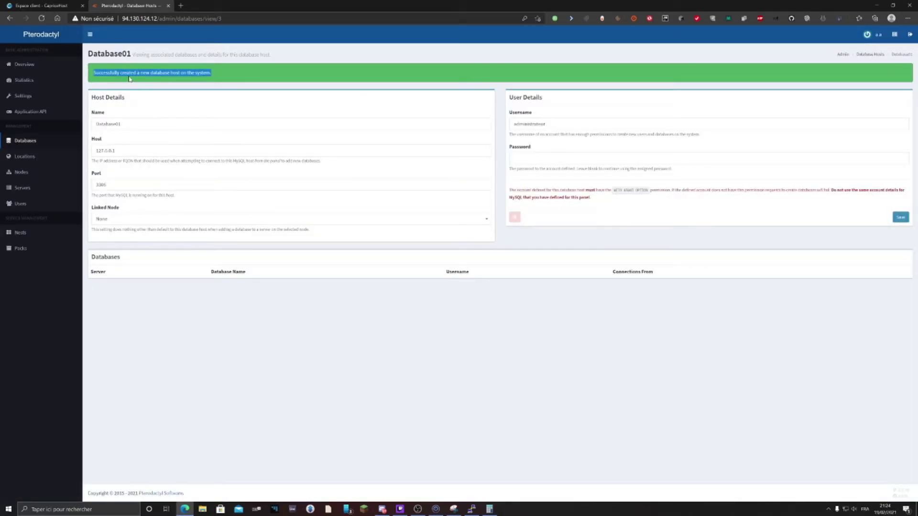
triple_click(115, 70)
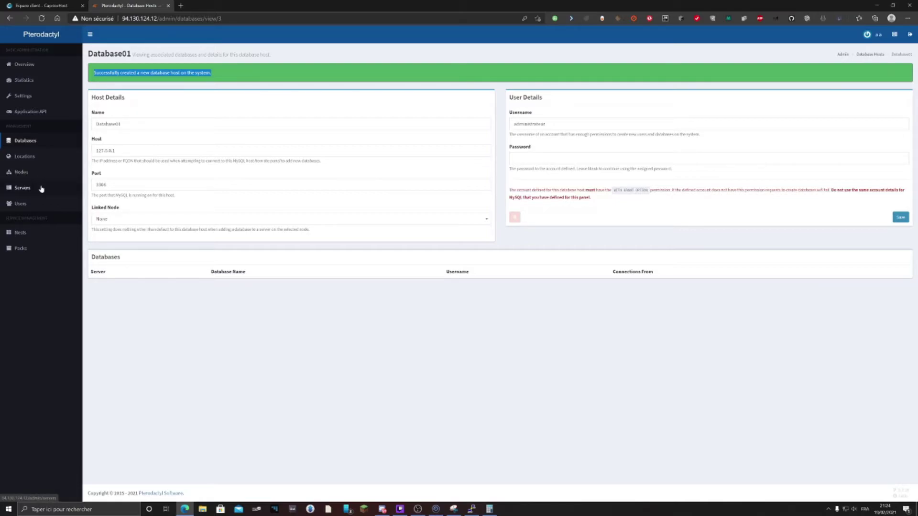
click(41, 188)
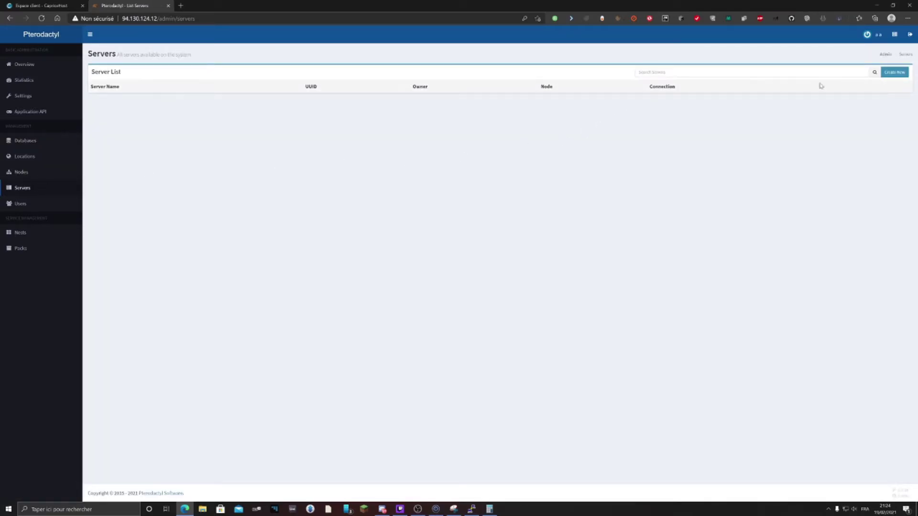
Start a new server named Test with description test, and search for and choose its owner
click(893, 71)
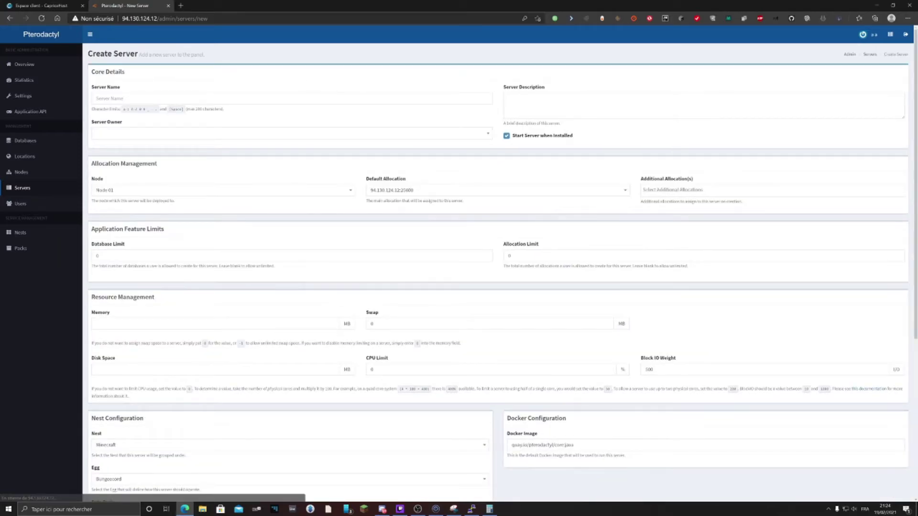
click(293, 98)
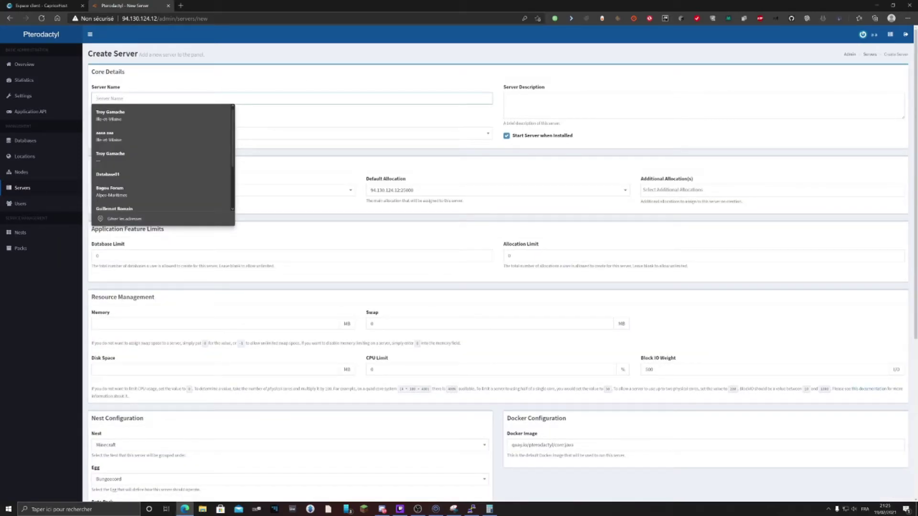
text(Test)
text(test)
click(191, 136)
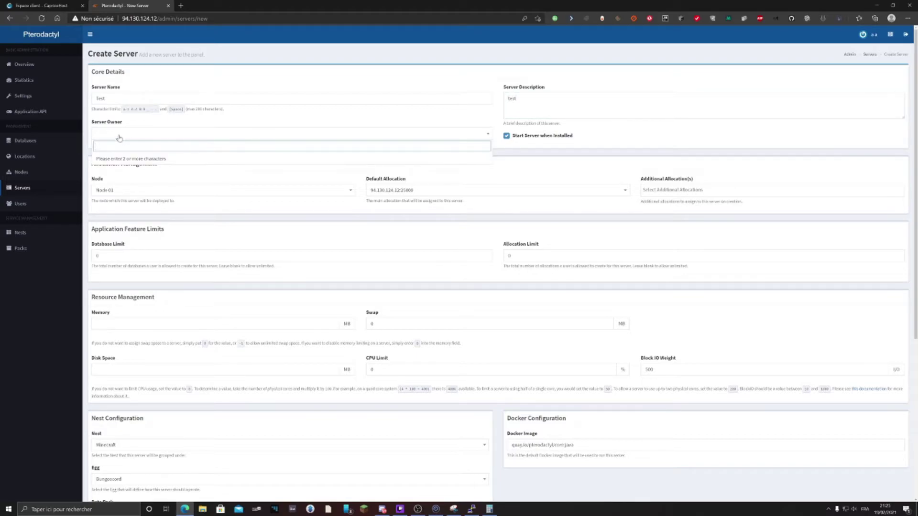
text(mail)
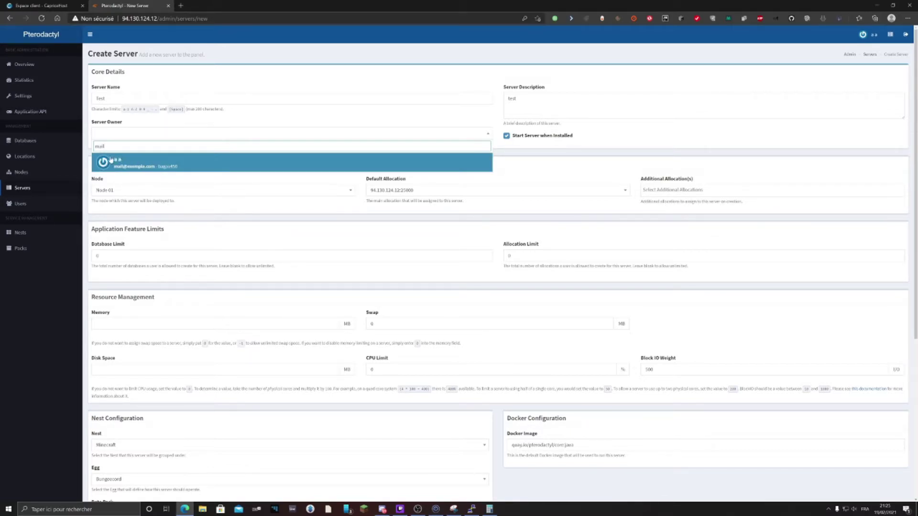
click(136, 168)
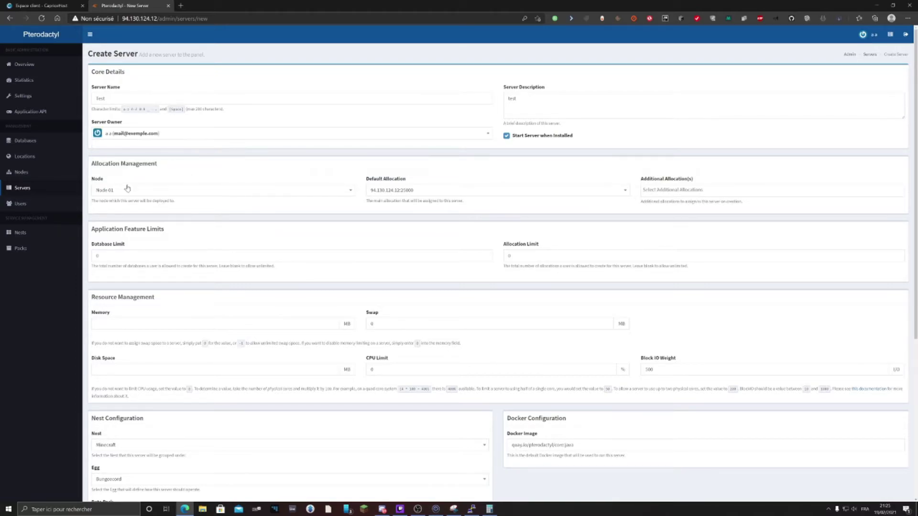
Keep Node 01 and set the default allocation to 94.130.124.12:25565
click(109, 191)
click(111, 193)
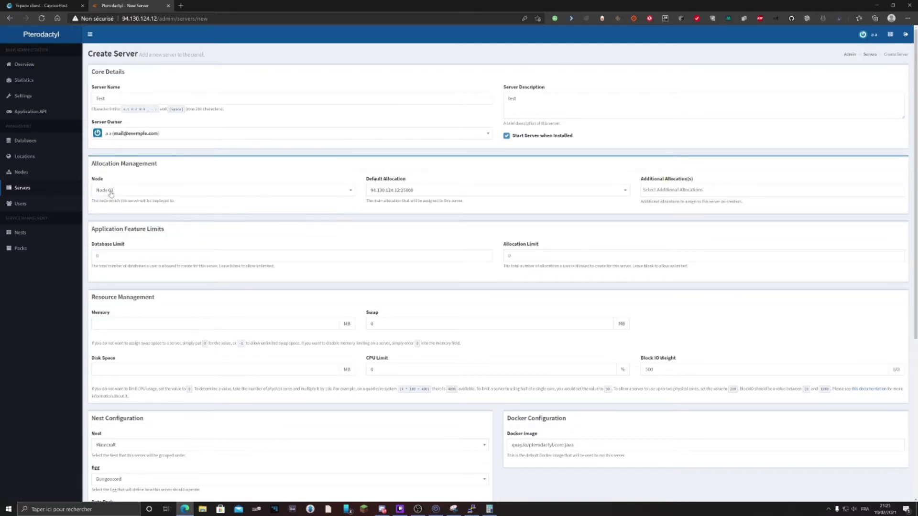
click(407, 191)
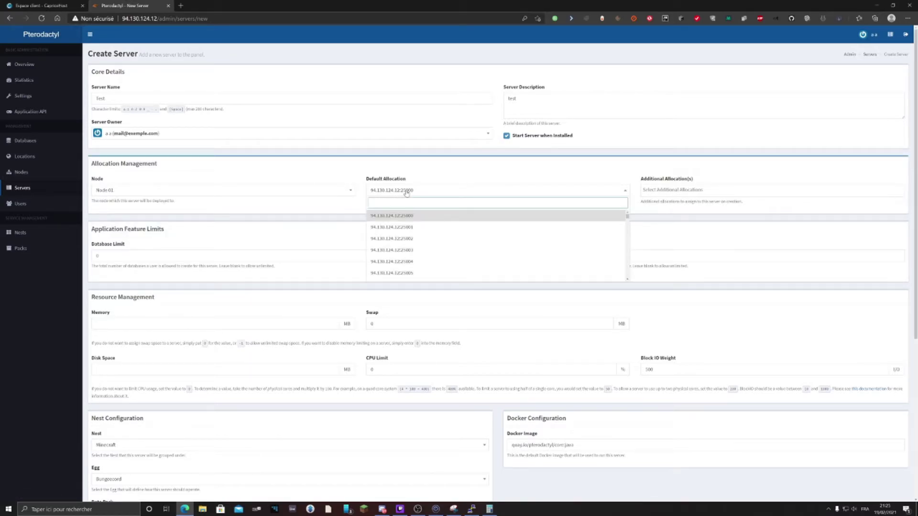
text(25565)
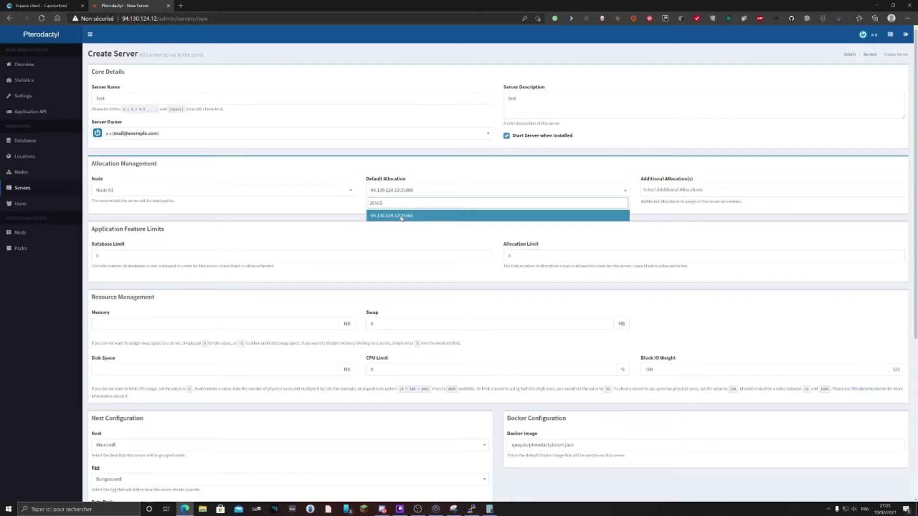
click(402, 216)
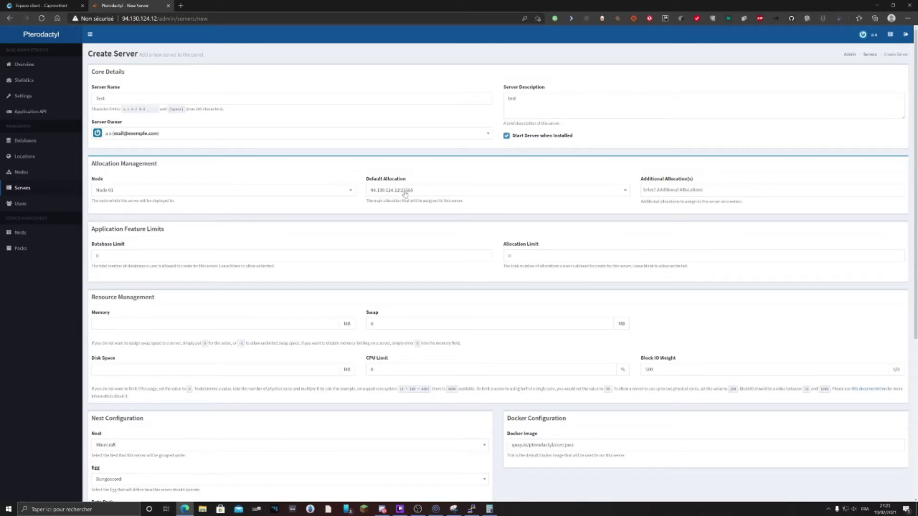
click(398, 193)
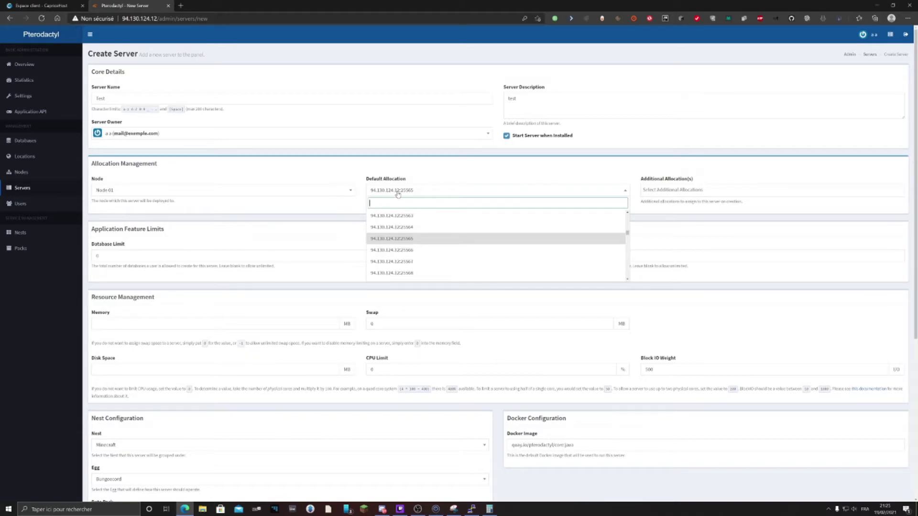
click(609, 229)
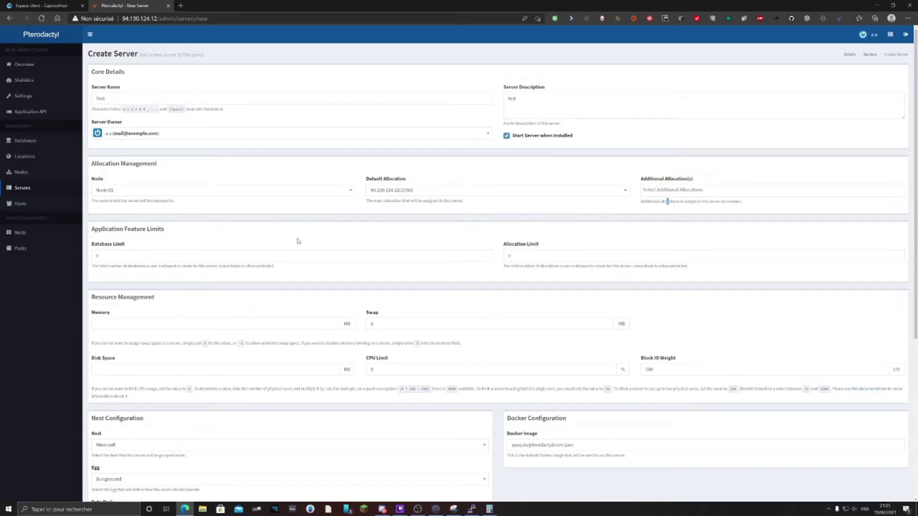
scroll(170, 251, down, 2)
click(144, 184)
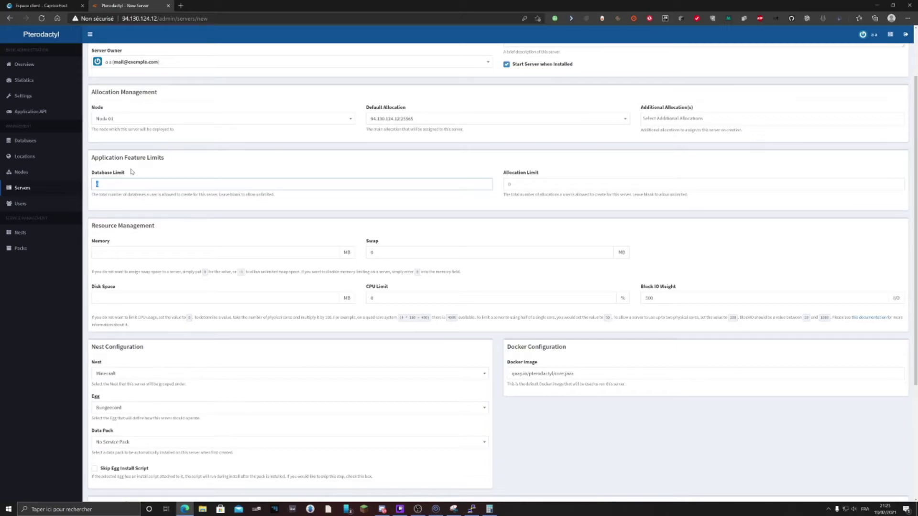
text(100)
scroll(399, 233, down, 2)
scroll(521, 245, up, 4)
triple_click(521, 245)
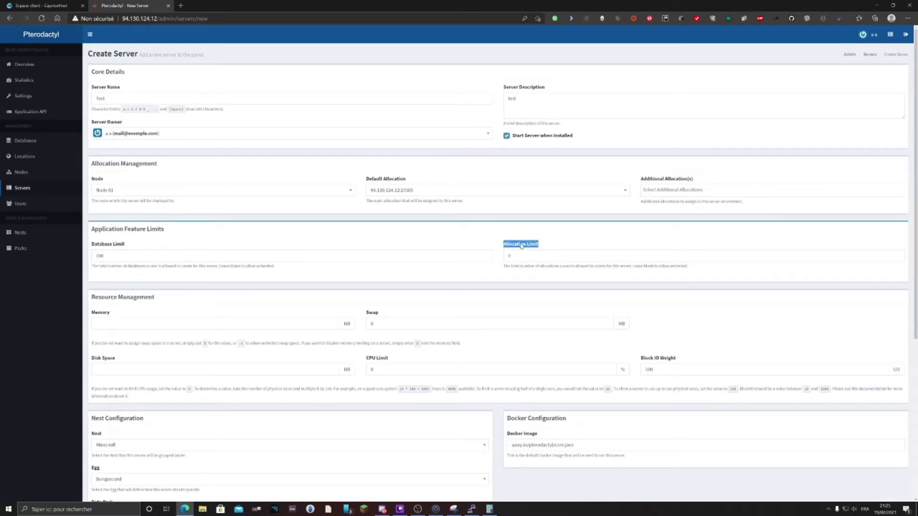
click(395, 191)
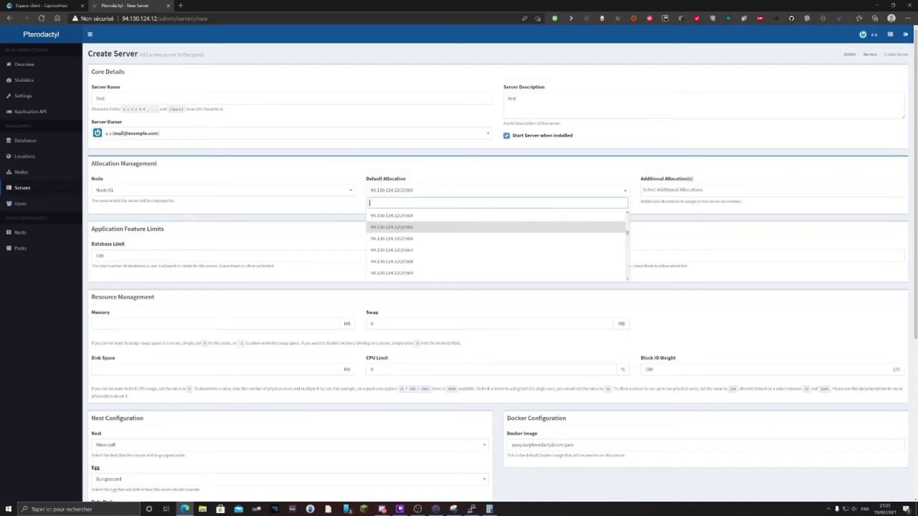
click(302, 237)
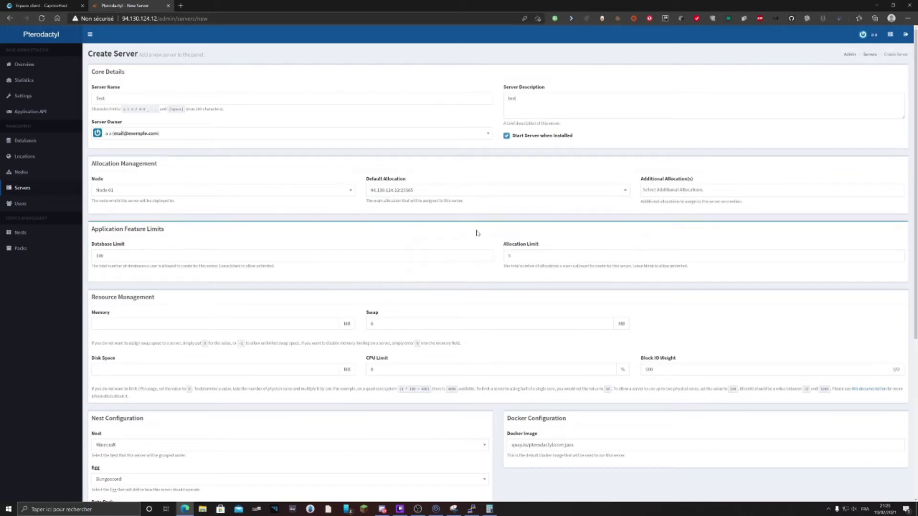
click(509, 255)
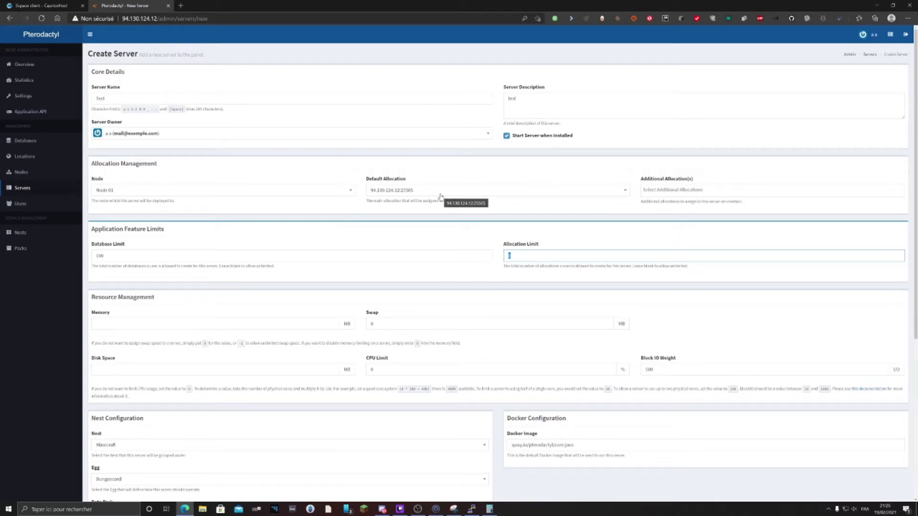
click(440, 196)
click(440, 196)
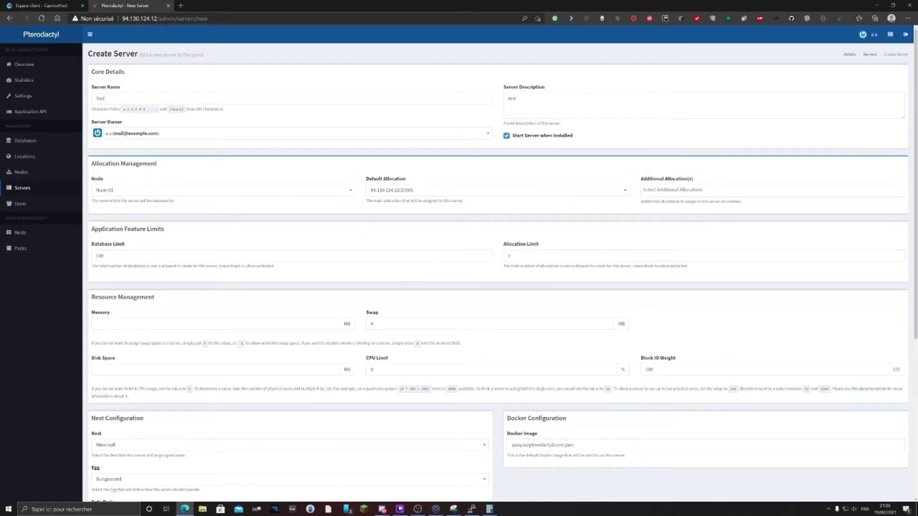
click(391, 190)
Set Memory to 1024 MB and leave Swap at 0
click(352, 229)
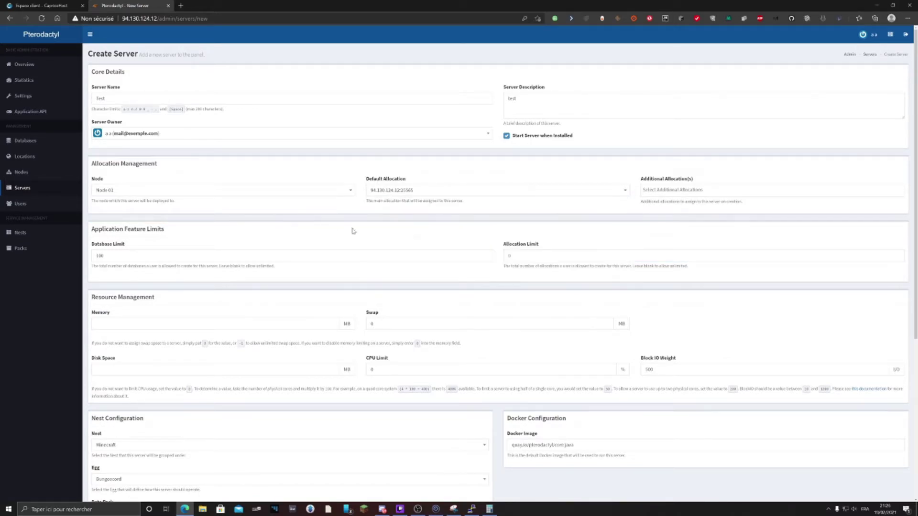
scroll(338, 292, down, 1)
scroll(152, 272, down, 1)
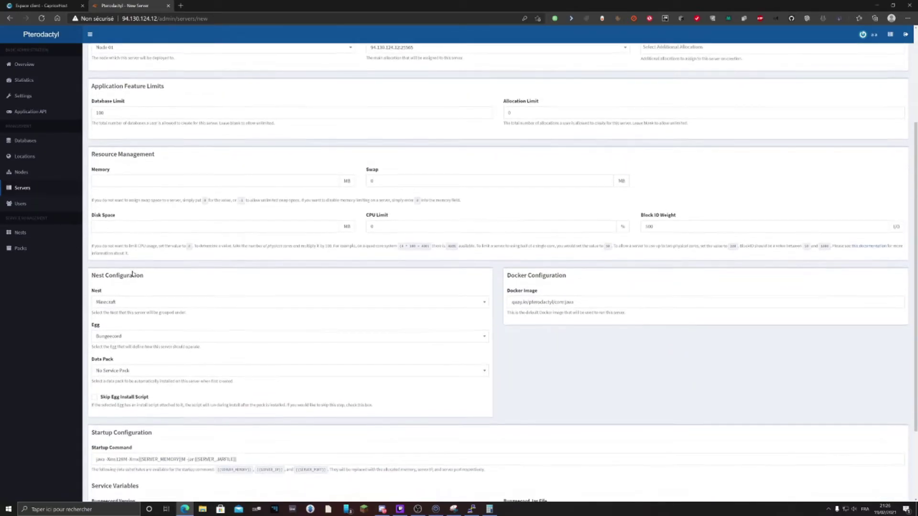
click(146, 180)
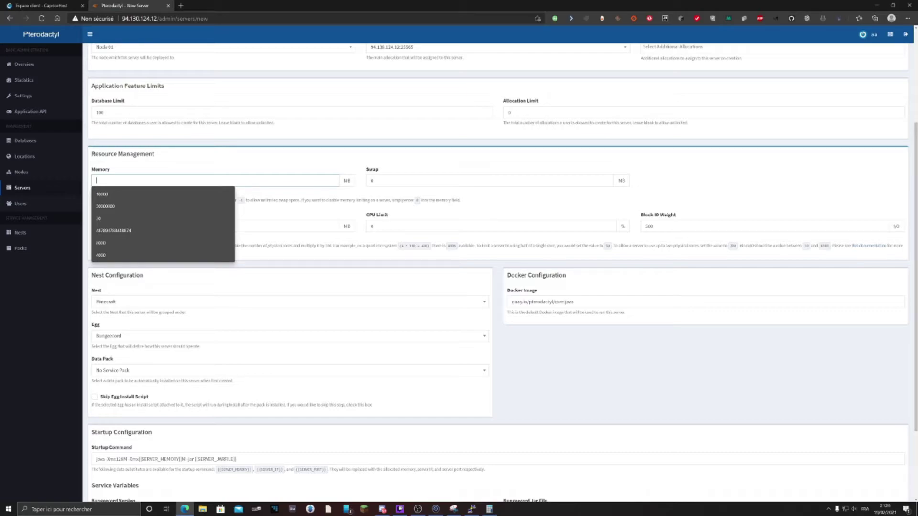
text(1024)
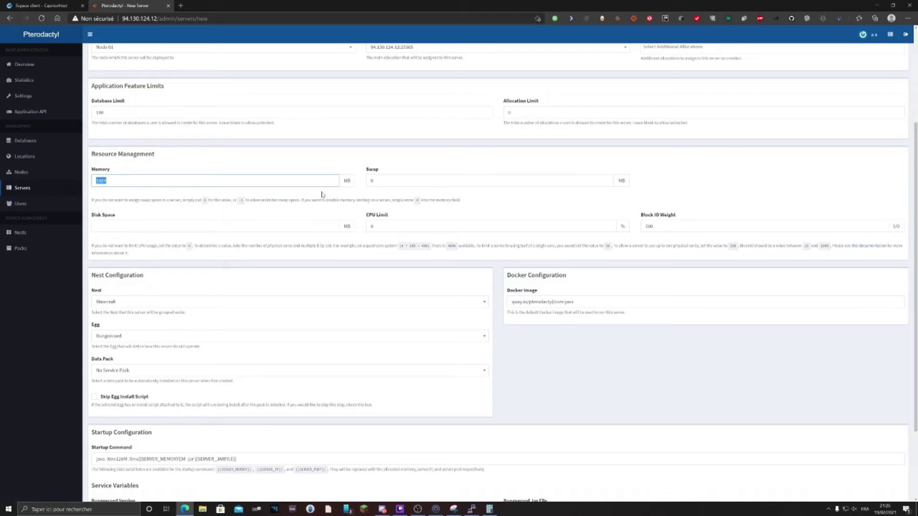
key(Tab)
click(379, 196)
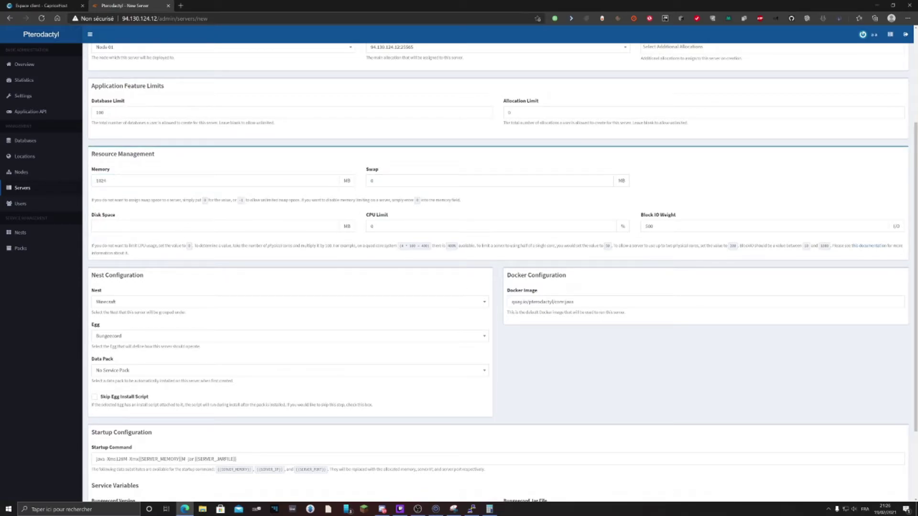
Set Disk Space to 10000 MB and leave the CPU limit empty
drag(92, 215, 117, 215)
click(115, 226)
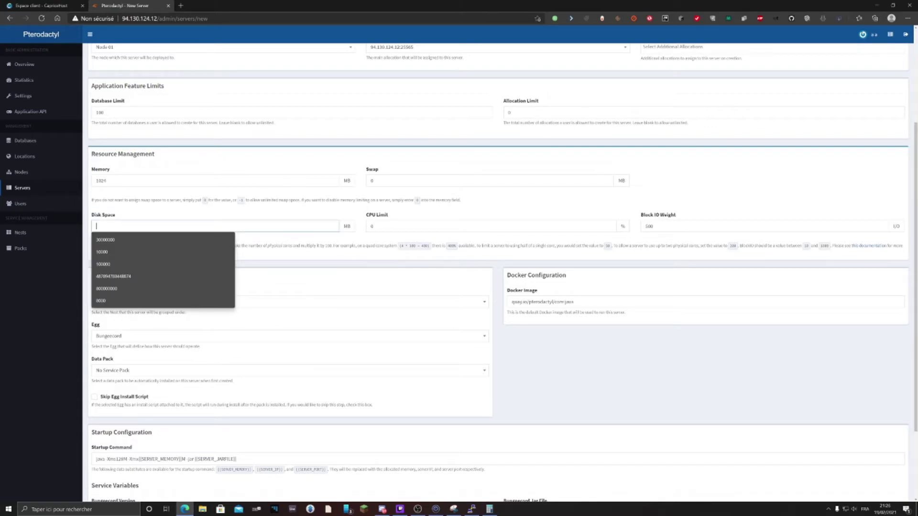
text(10000)
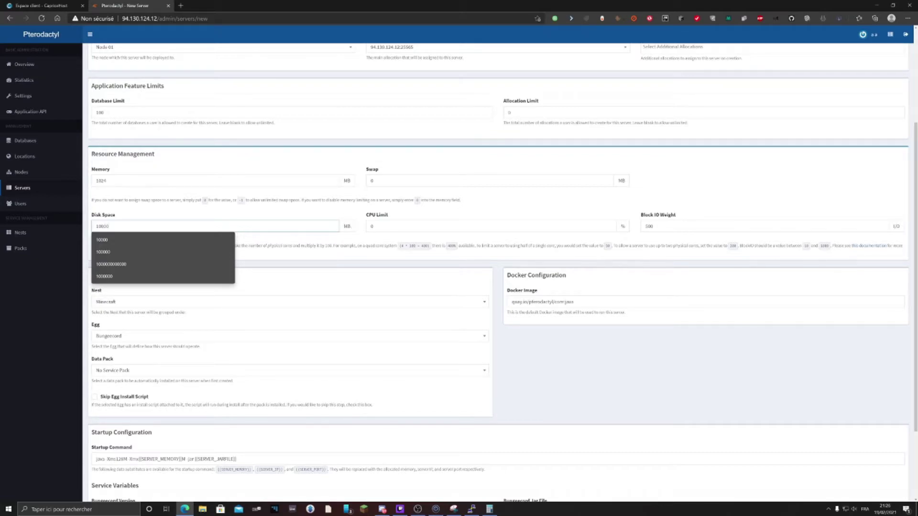
key(Escape)
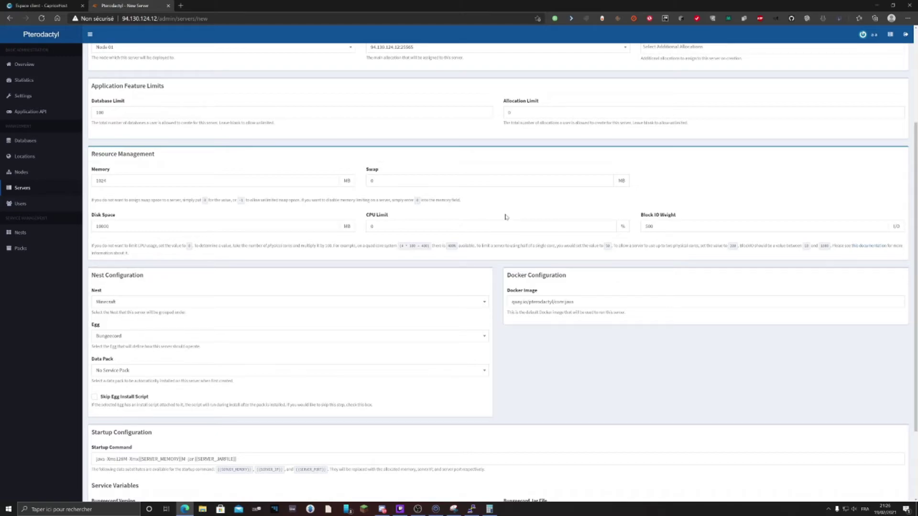
key(Tab)
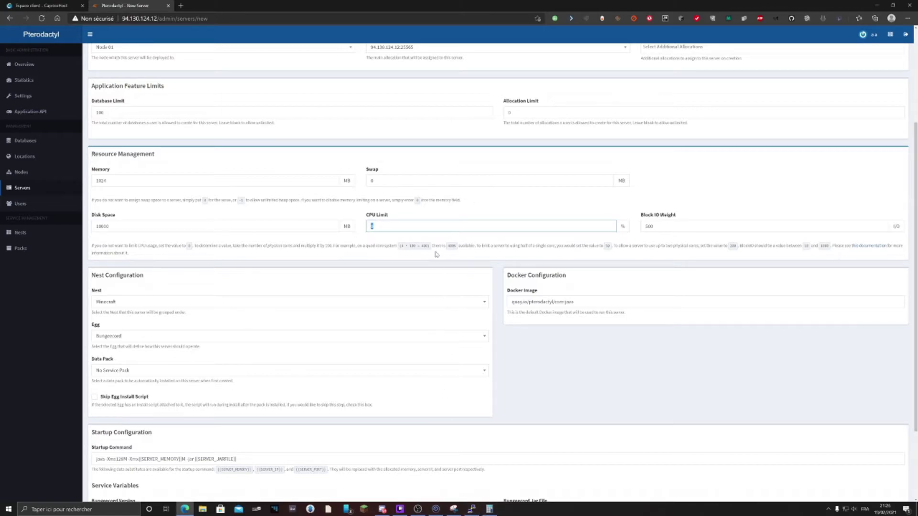
text(10)
key(BackSpace)
key(BackSpace)
key(BackSpace)
drag(640, 221, 679, 216)
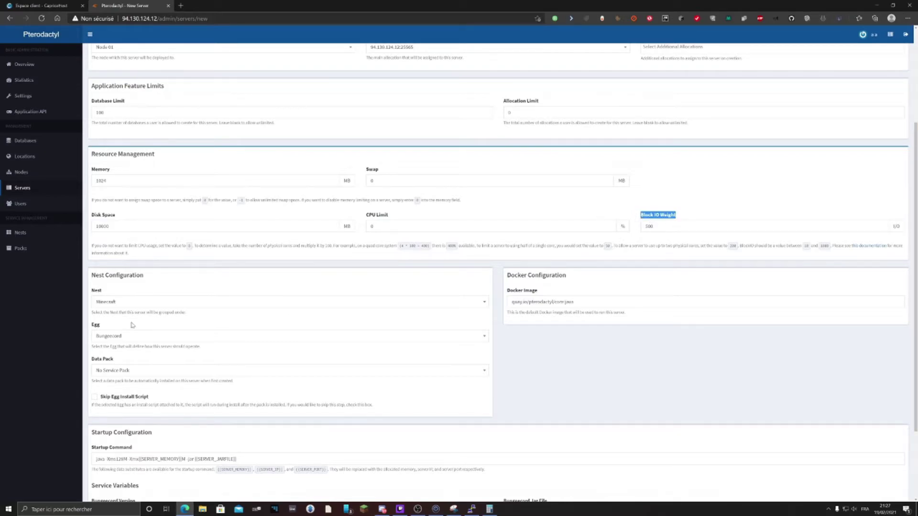
Browse the Source Engine, Voice Servers and Rust nests and their egg lists
scroll(132, 325, down, 3)
click(118, 191)
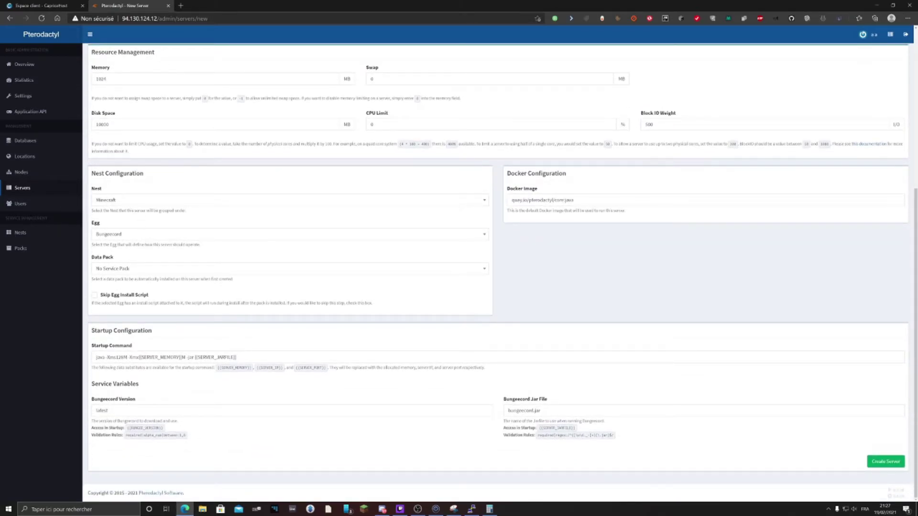
drag(144, 173, 91, 174)
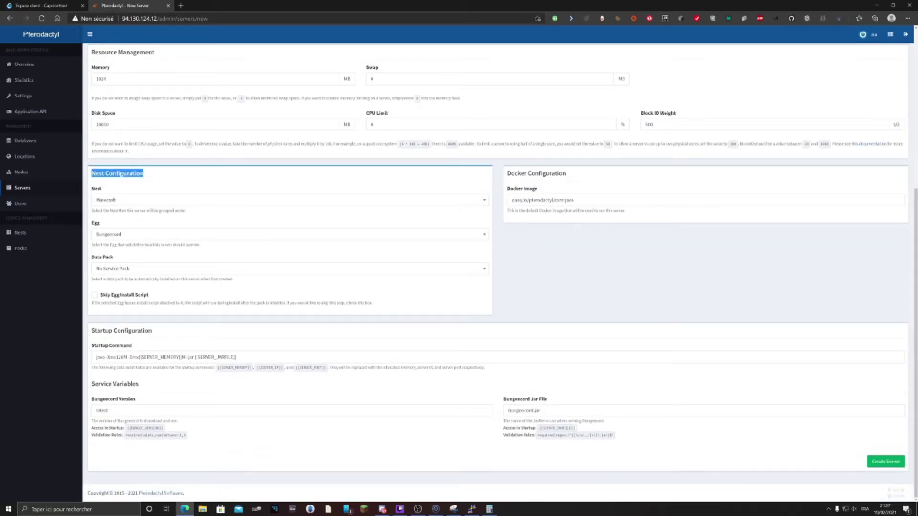
click(110, 205)
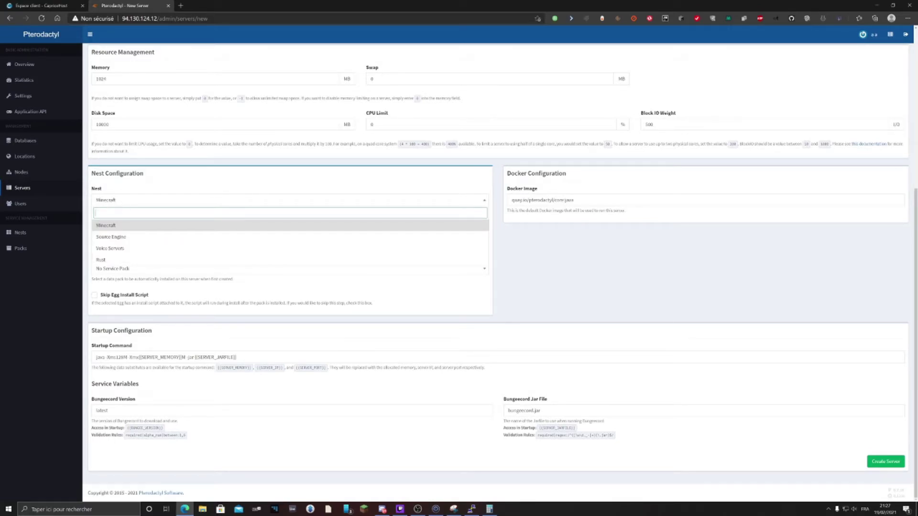
click(120, 237)
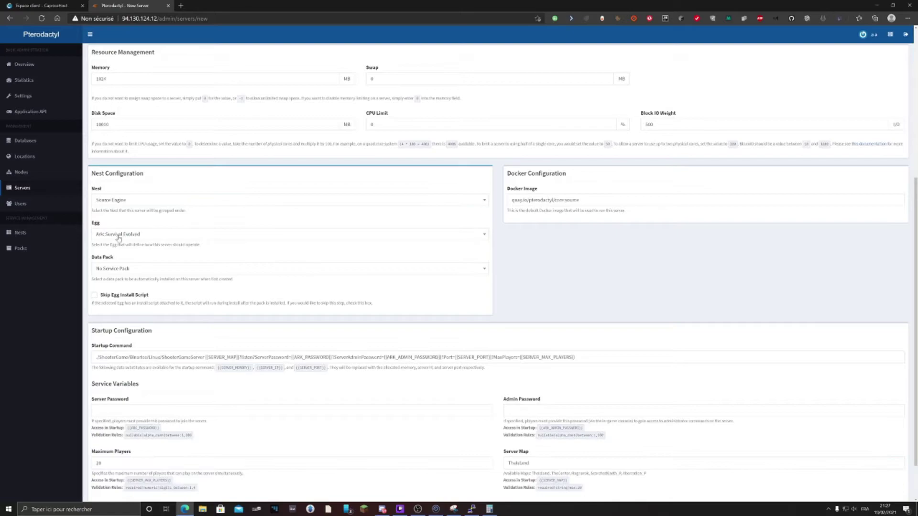
click(119, 236)
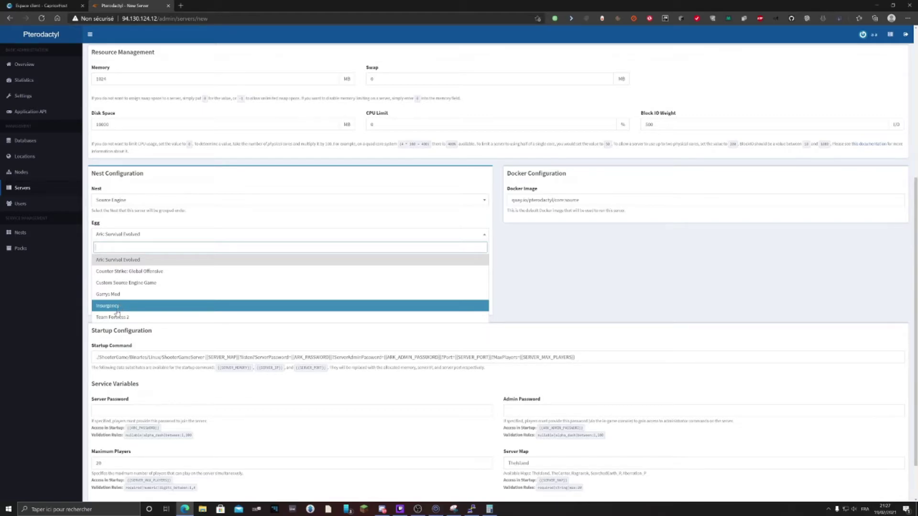
click(114, 203)
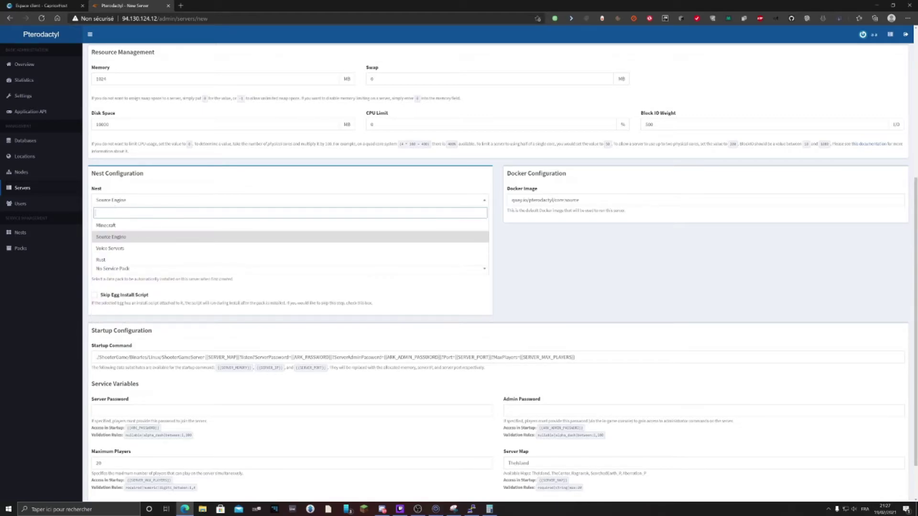
click(113, 250)
click(110, 235)
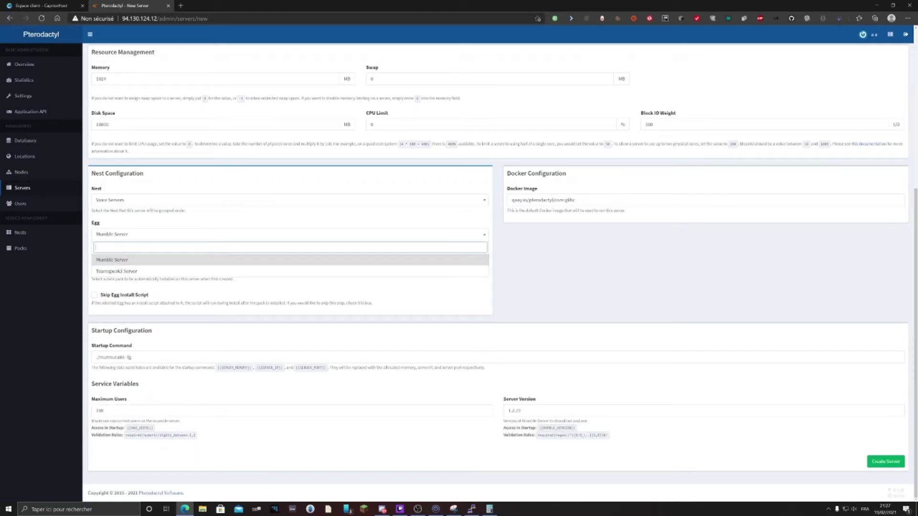
click(145, 203)
click(118, 258)
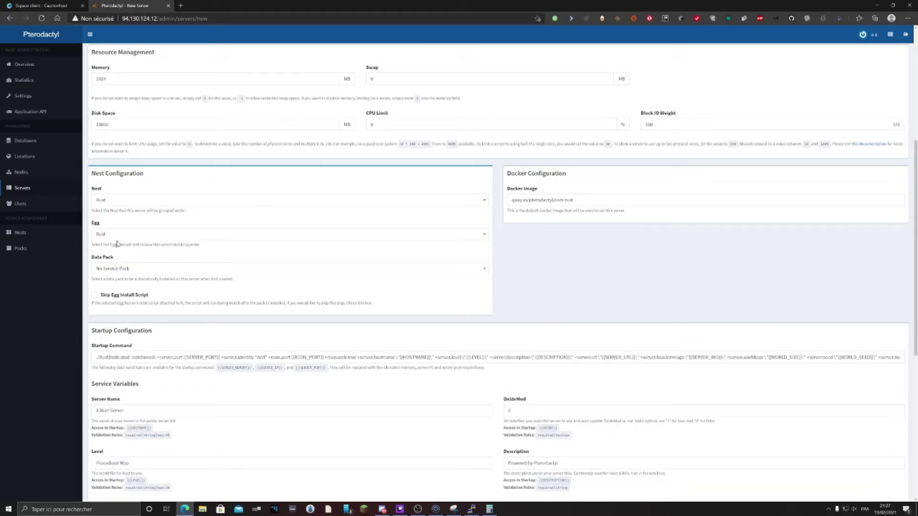
Set the Nest to Minecraft and the Egg to Vanilla Minecraft
click(128, 200)
click(115, 226)
click(115, 234)
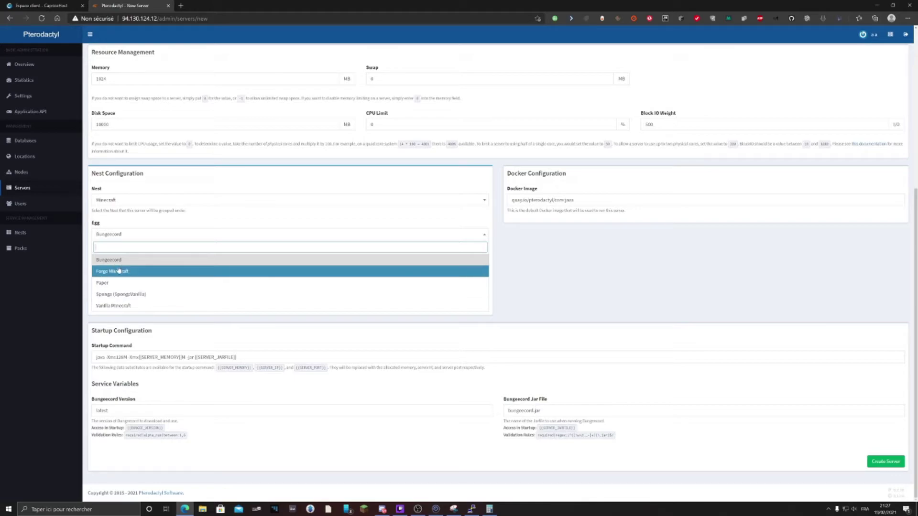
click(115, 306)
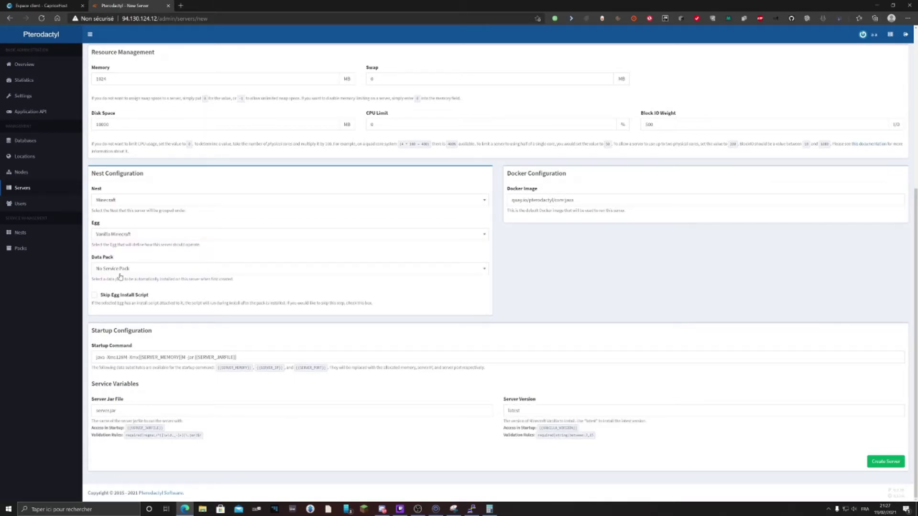
double_click(106, 258)
drag(121, 263, 89, 261)
Replace the Server Version value 'latest' with a specific version number beginning with 1
drag(93, 347, 128, 353)
click(130, 358)
drag(118, 411, 70, 415)
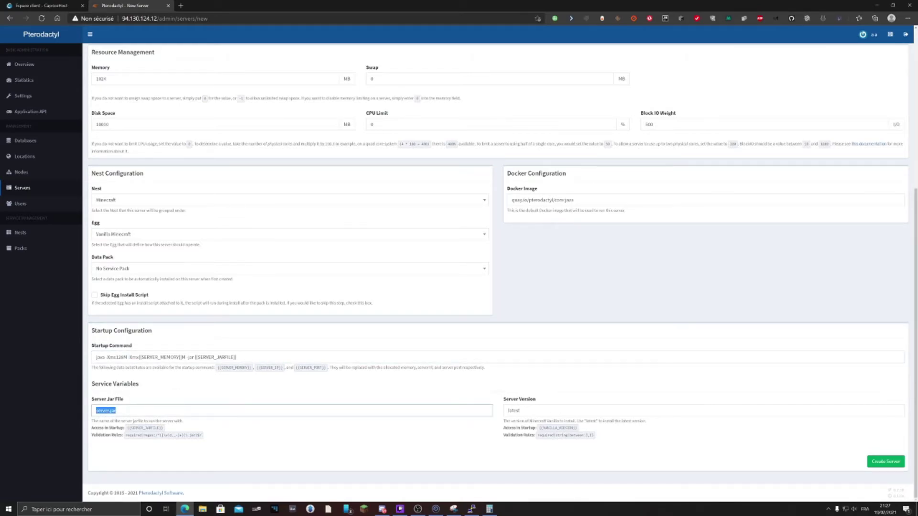
key(Tab)
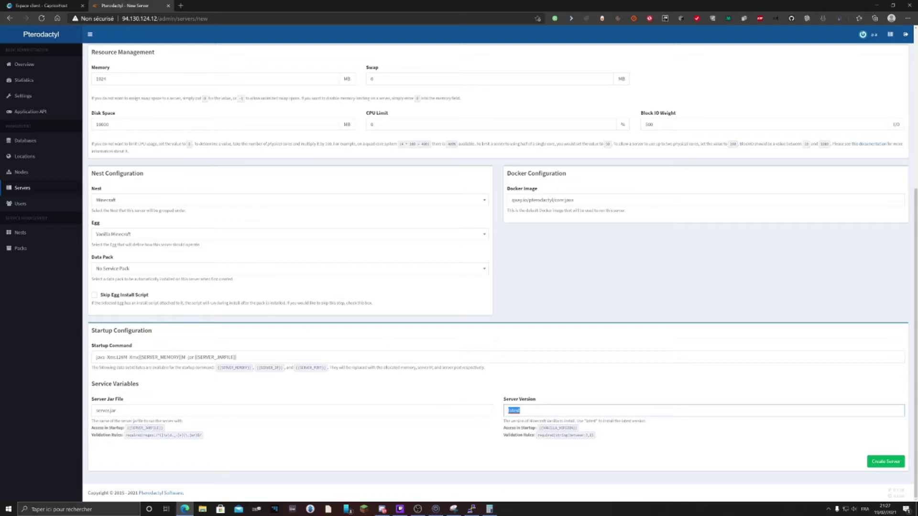
text(1.8)
drag(93, 396, 600, 463)
click(573, 450)
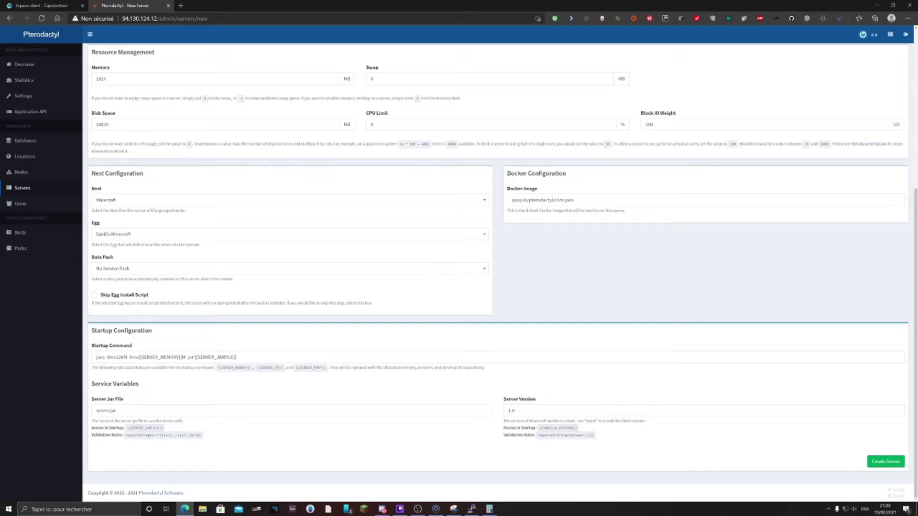
drag(504, 421, 647, 424)
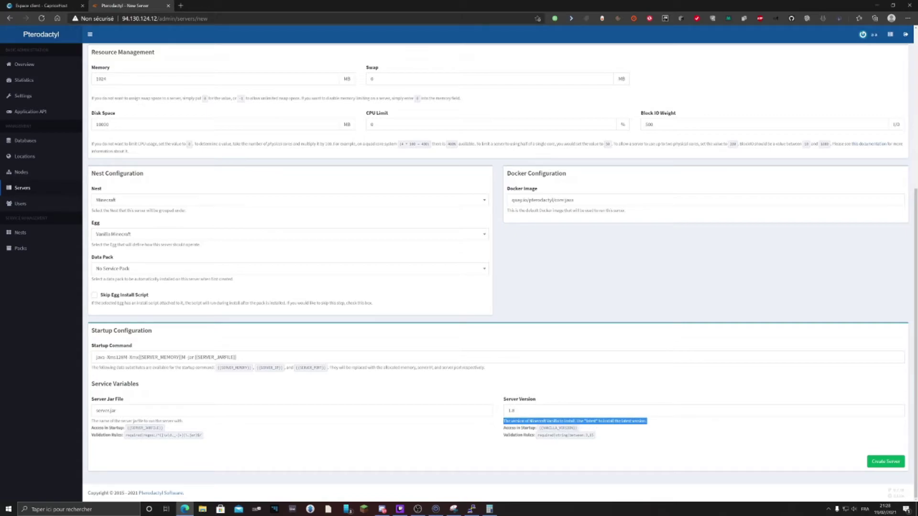
click(559, 400)
drag(503, 421, 647, 421)
click(648, 428)
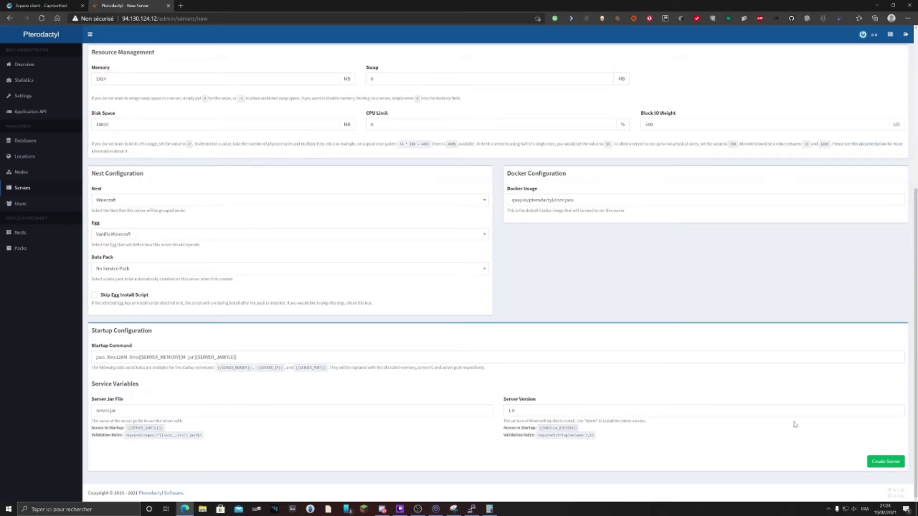
Create server Test and reload its admin page to see the About information
click(876, 463)
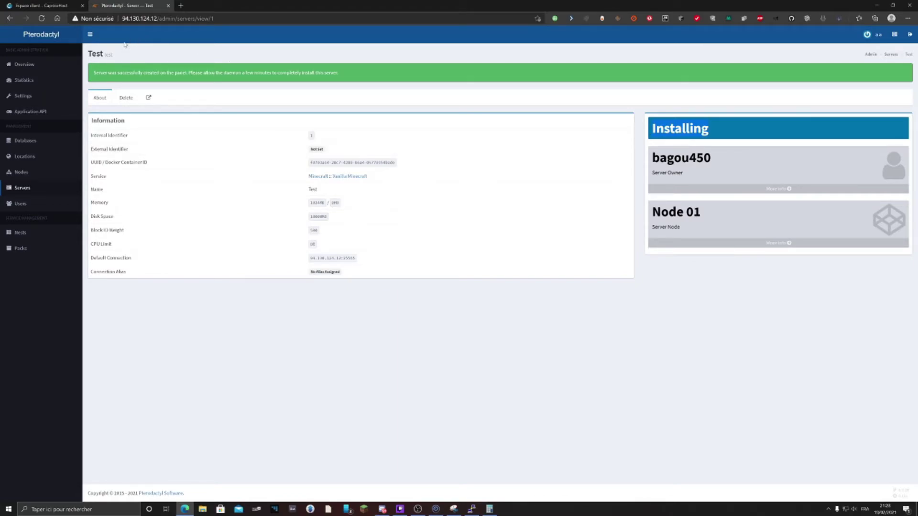
click(42, 19)
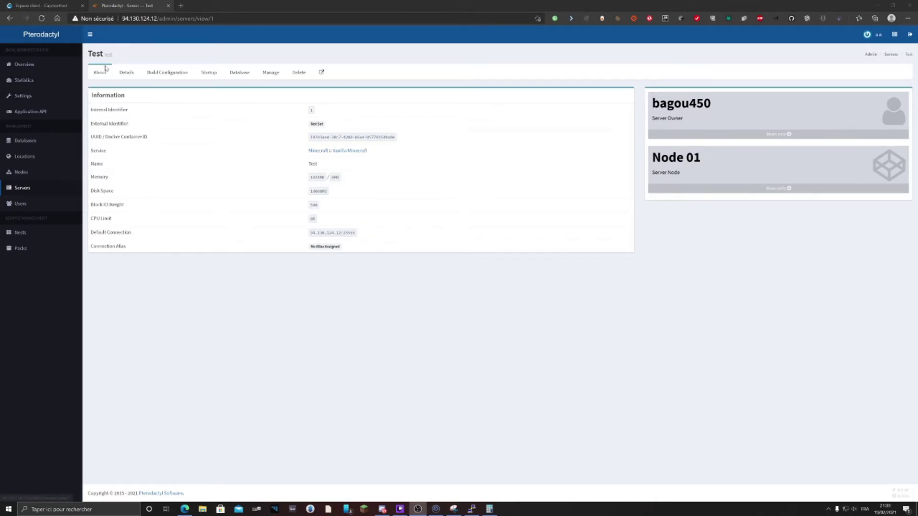
Review Test's Details form and owner list, then show its Build Configuration
click(130, 73)
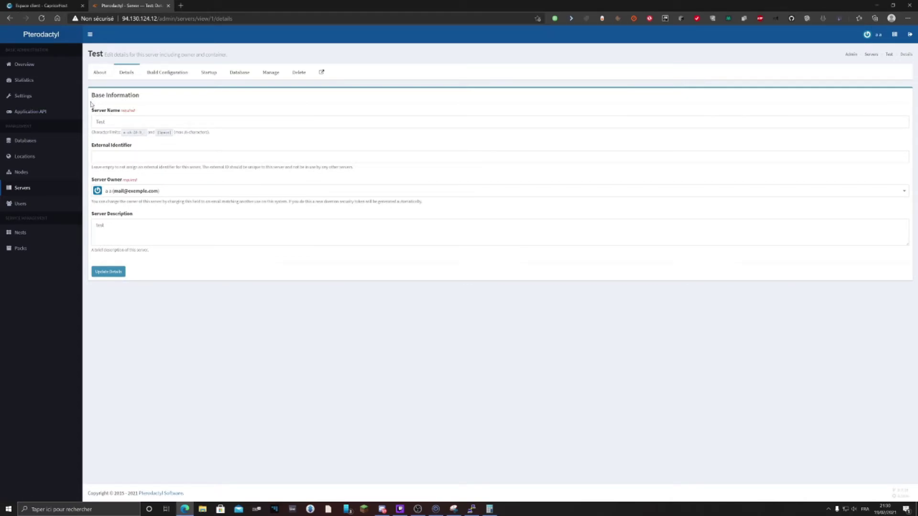
click(101, 122)
drag(105, 122, 70, 122)
click(253, 137)
double_click(118, 146)
click(227, 155)
click(111, 192)
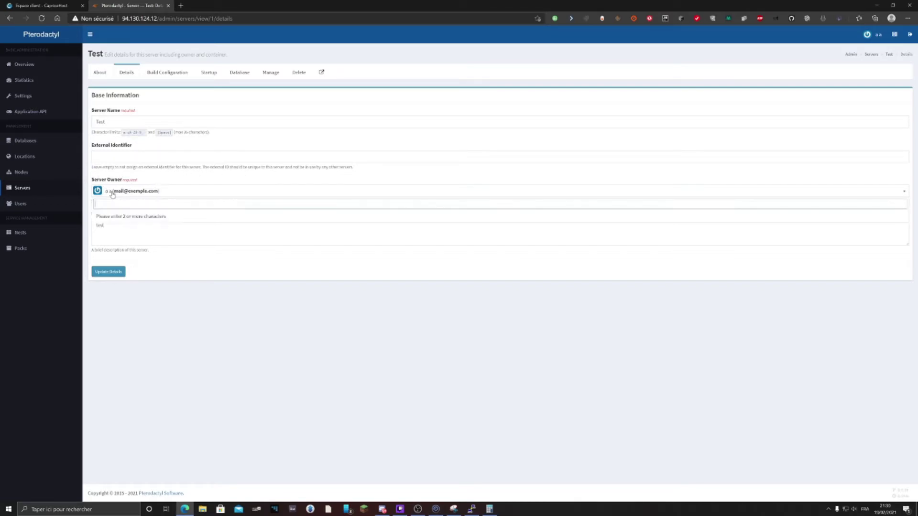
click(152, 259)
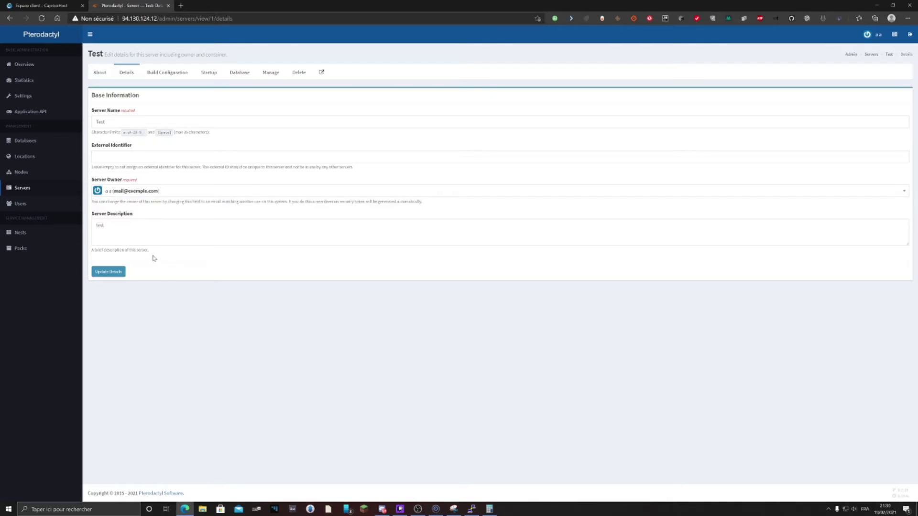
drag(133, 214, 91, 214)
click(160, 79)
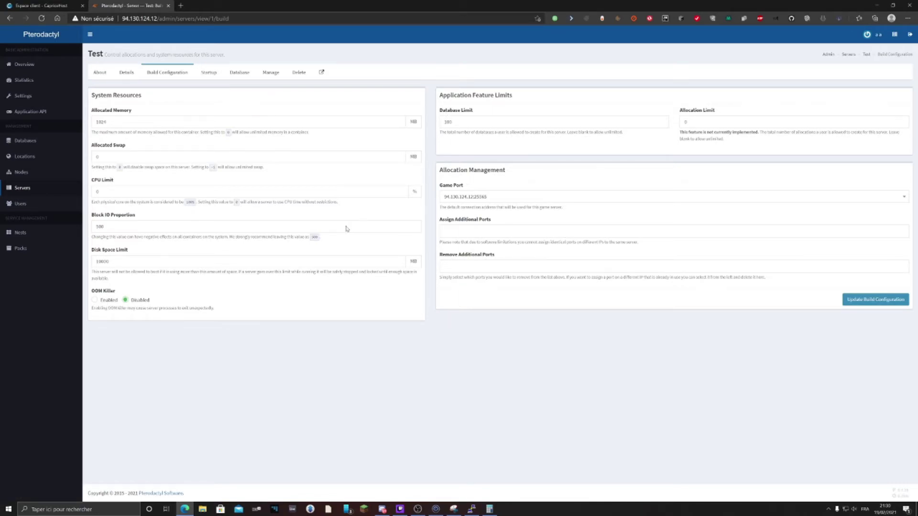
Review Test's startup command, server jar file and version, then show its Database page
click(209, 73)
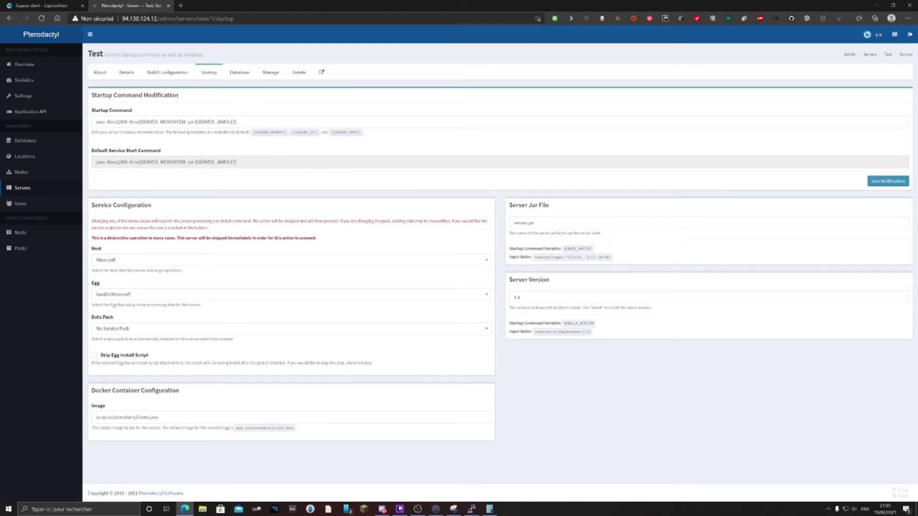
triple_click(160, 122)
double_click(522, 223)
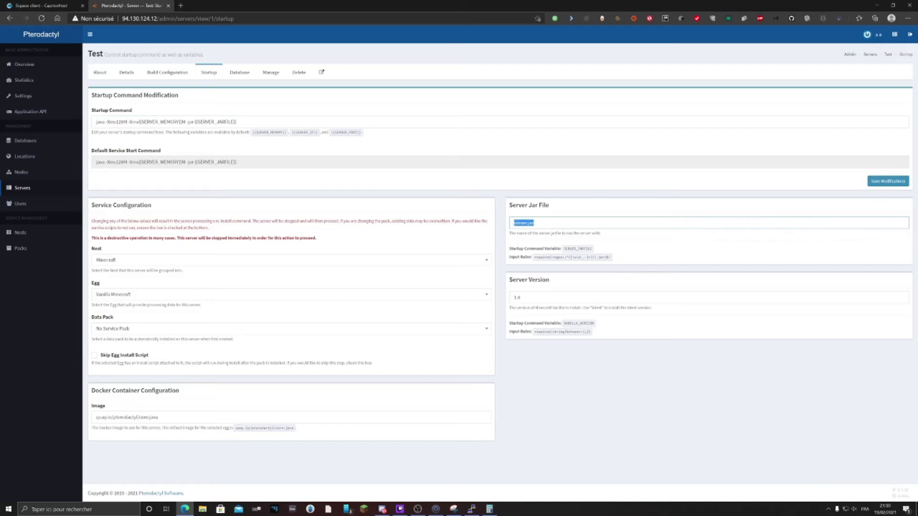
drag(553, 207, 508, 205)
key(Tab)
key(Tab)
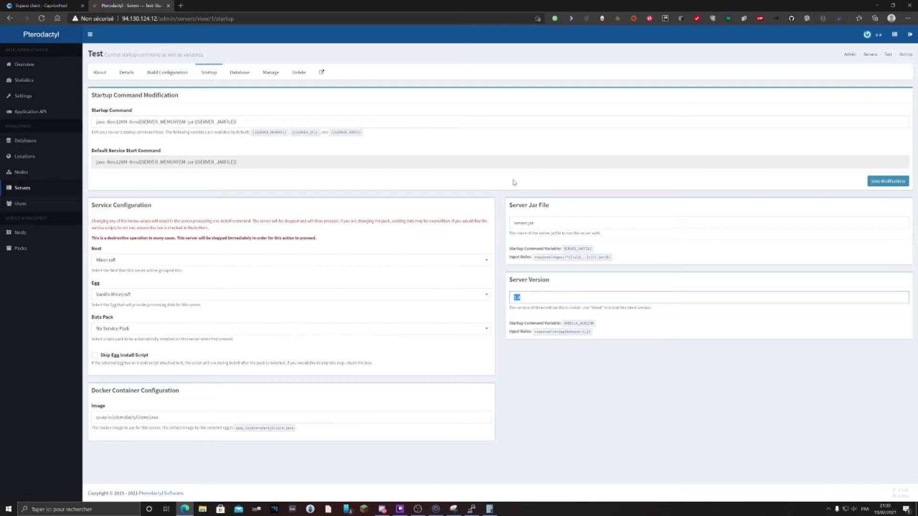
click(241, 78)
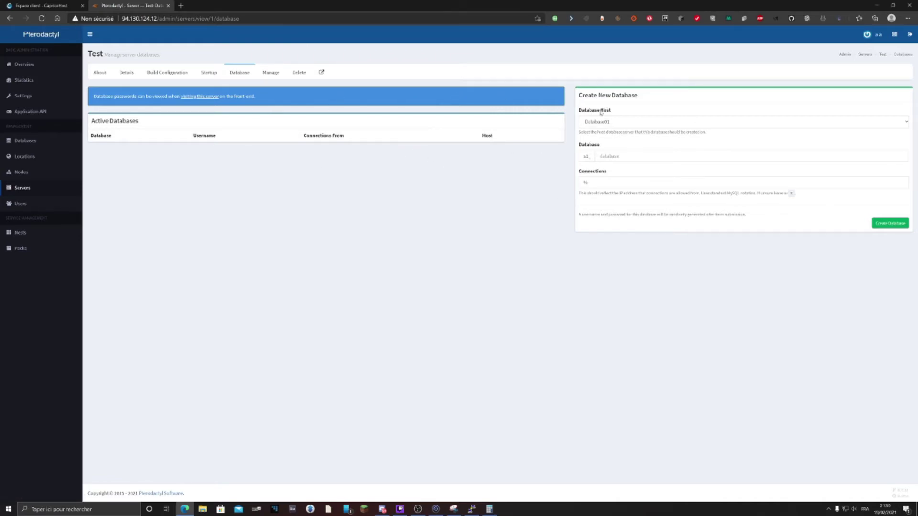
Create a new database named srv for server Test
click(610, 156)
text(srv)
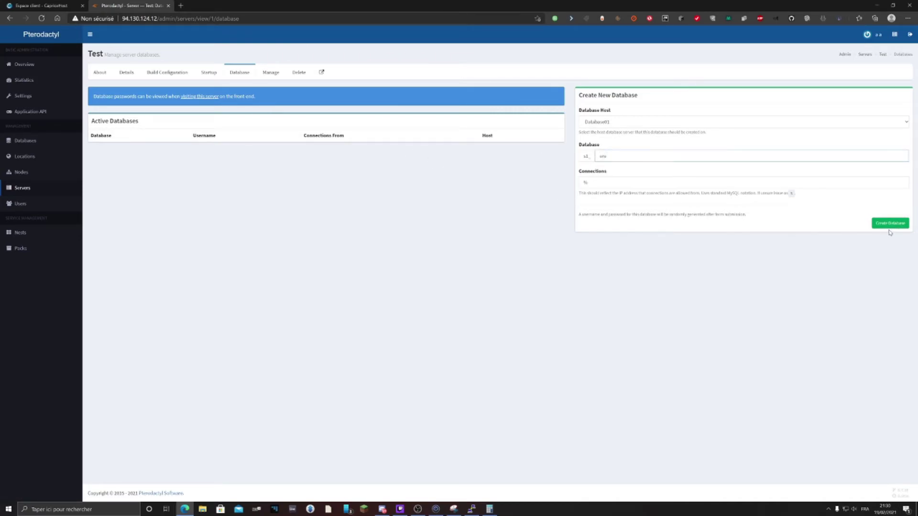
click(888, 223)
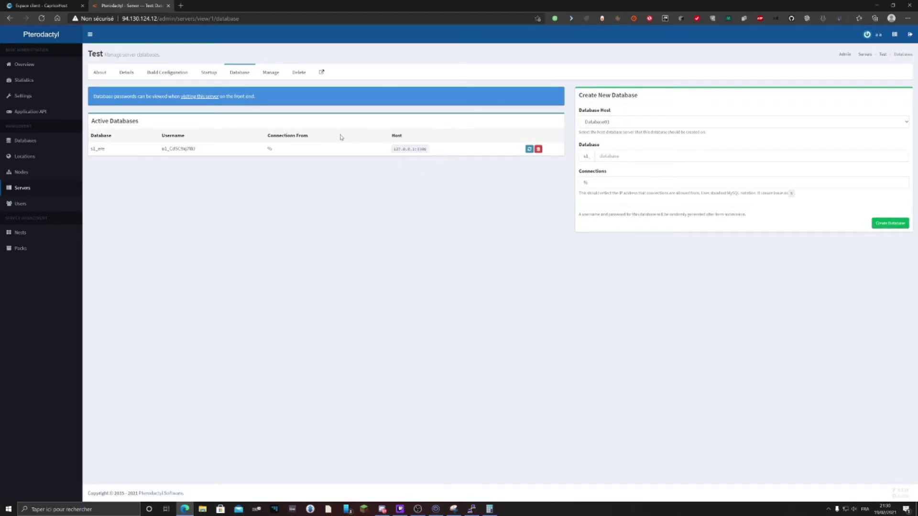
View the Manage page with its Reinstall Server and Install Status panels
click(269, 73)
drag(104, 95, 151, 93)
mouse_move(368, 95)
mouse_down()
mouse_move(558, 109)
mouse_move(370, 108)
mouse_up()
Read the Rebuild Container and Suspend Server panels, then show the Delete options
click(497, 124)
click(559, 163)
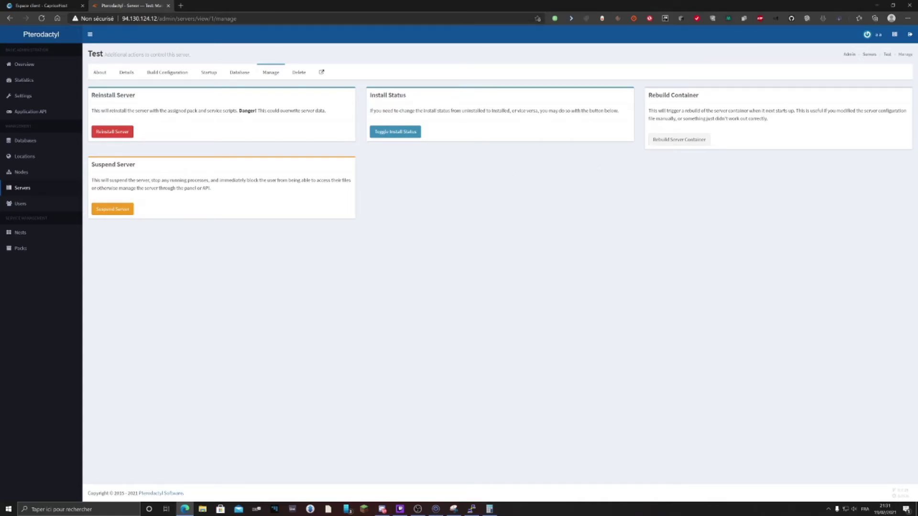
drag(658, 106, 719, 127)
click(730, 128)
drag(803, 127, 692, 120)
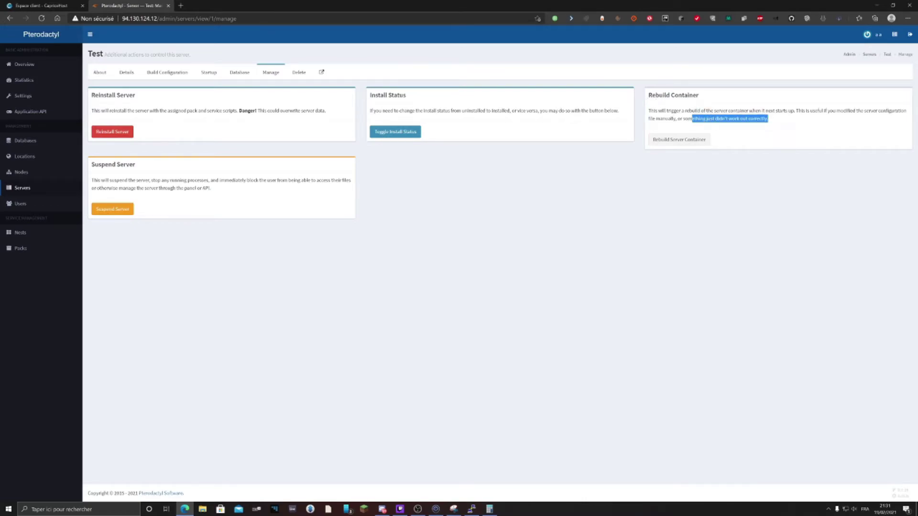
click(771, 132)
drag(784, 118, 644, 97)
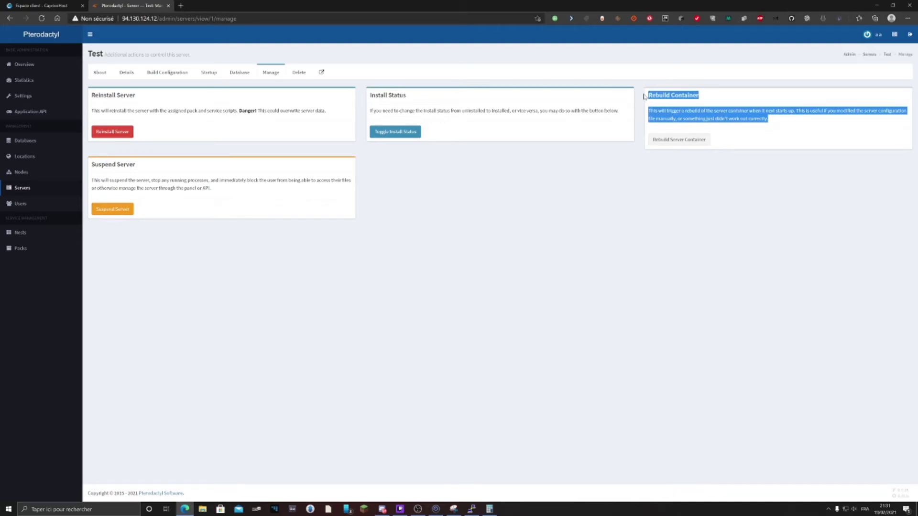
click(644, 96)
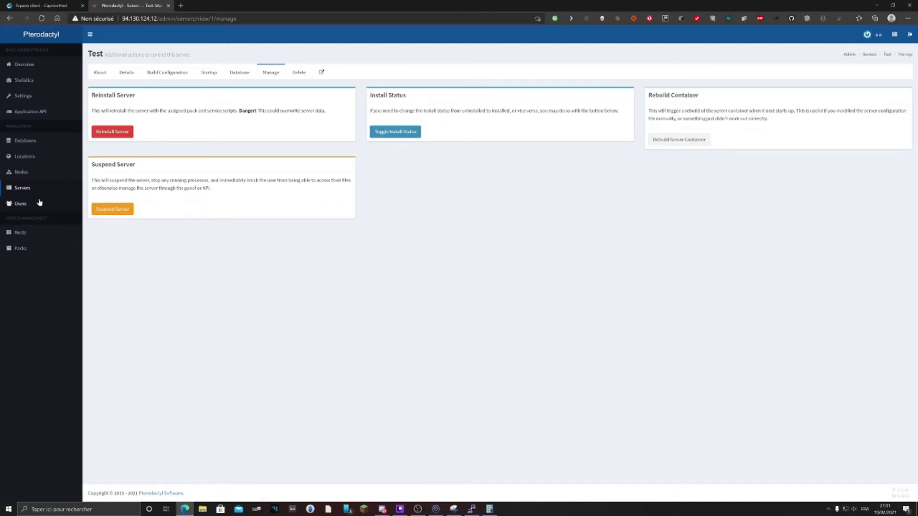
drag(91, 160, 222, 189)
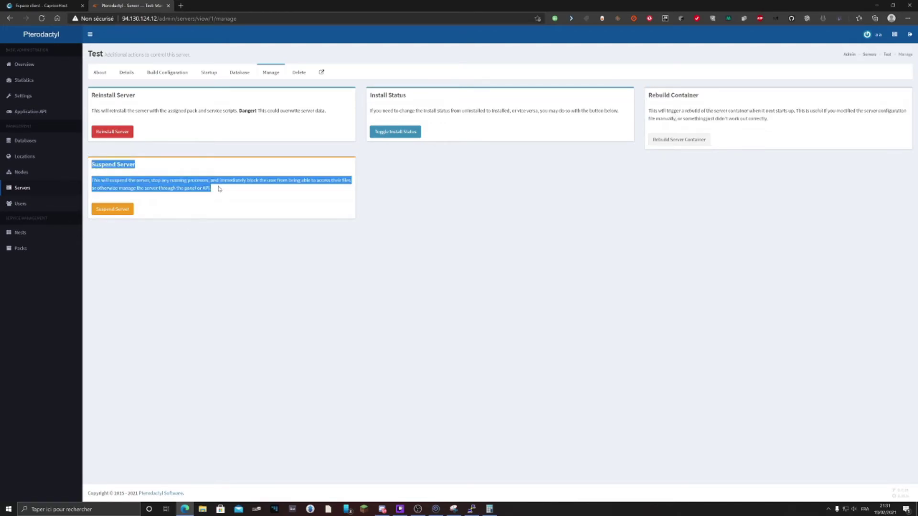
click(269, 173)
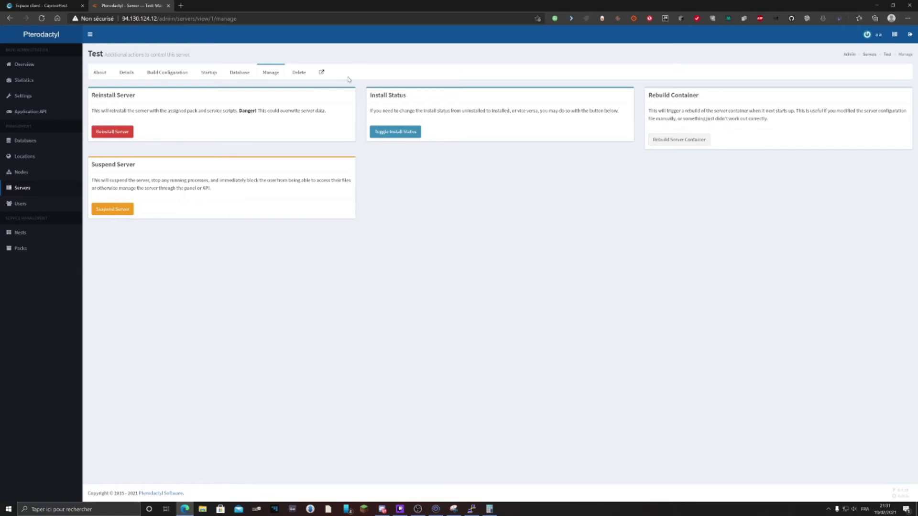
click(299, 74)
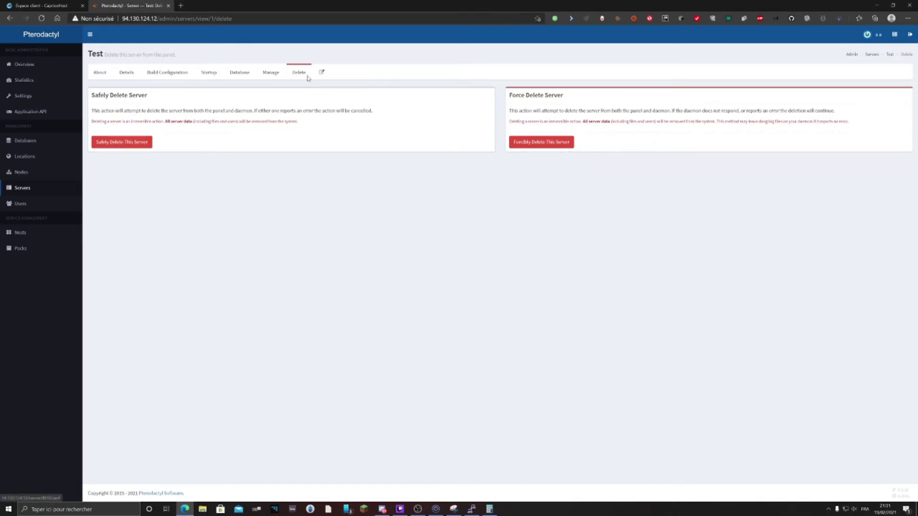
Start, kill, restart and stop server Test from its console, then list its files
click(321, 73)
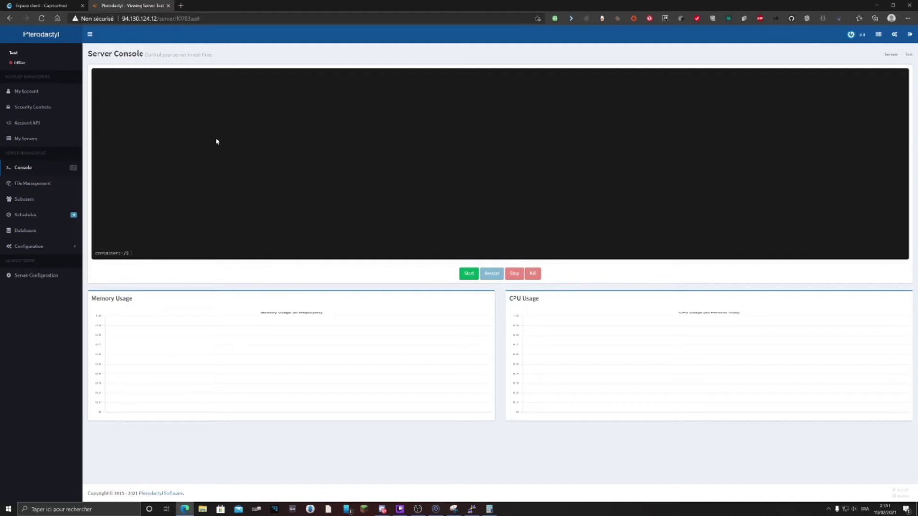
click(468, 274)
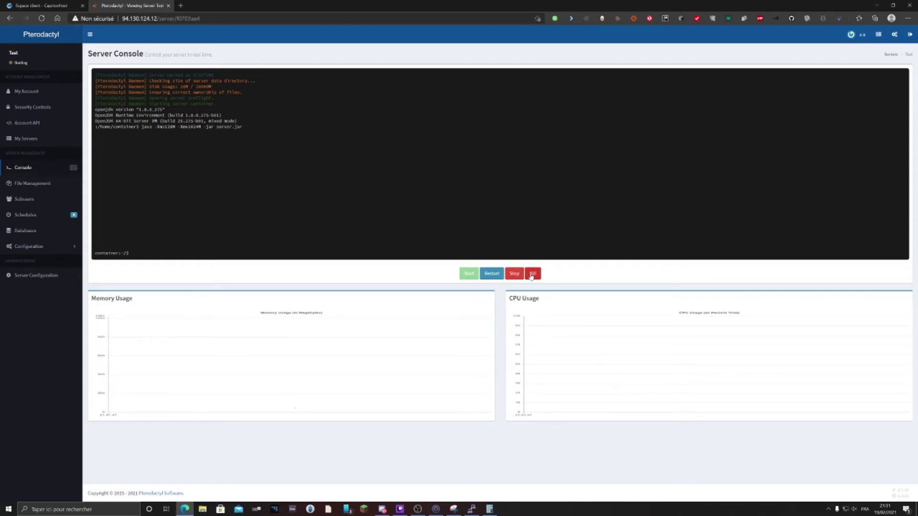
click(531, 275)
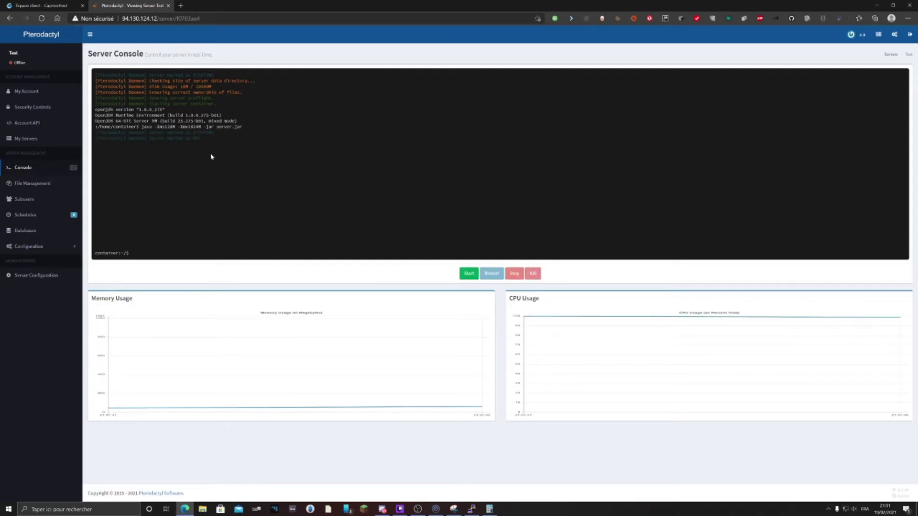
drag(180, 144, 222, 151)
click(469, 274)
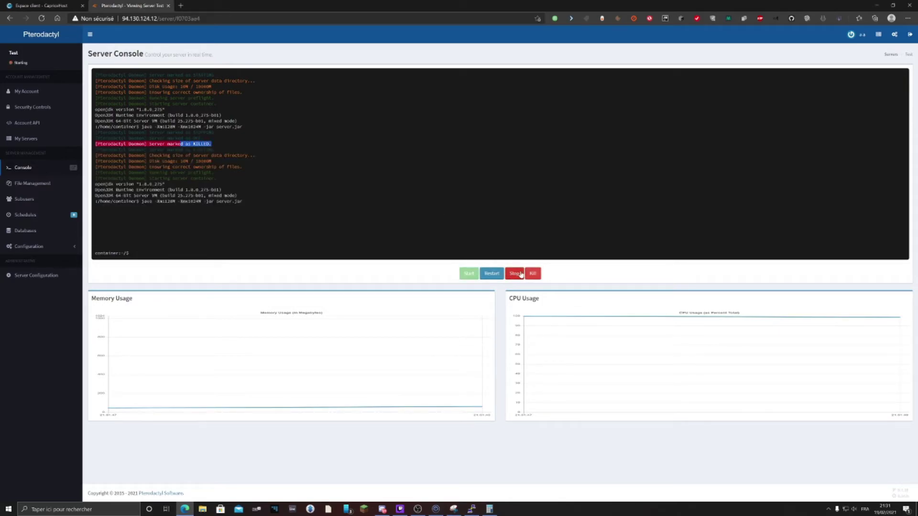
click(515, 274)
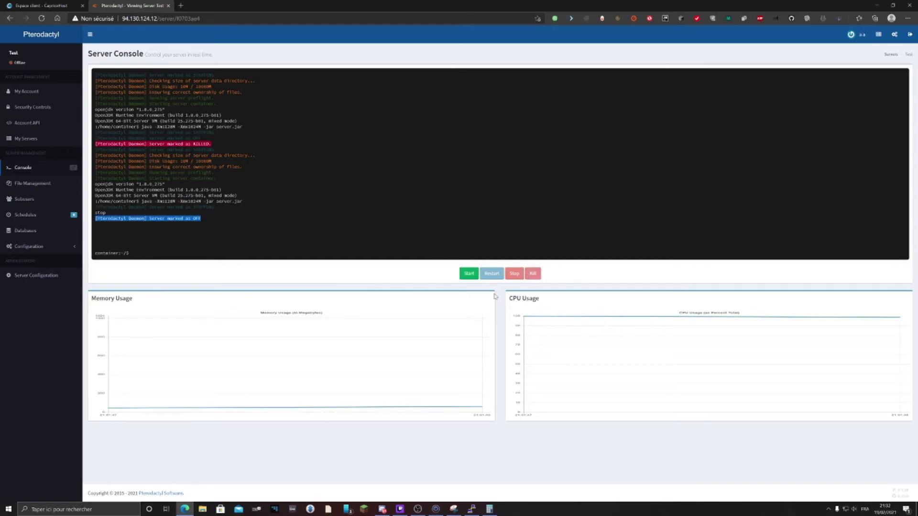
click(54, 190)
drag(91, 82, 215, 202)
Untick all four files, open server.properties, then browse the logs folder
click(215, 202)
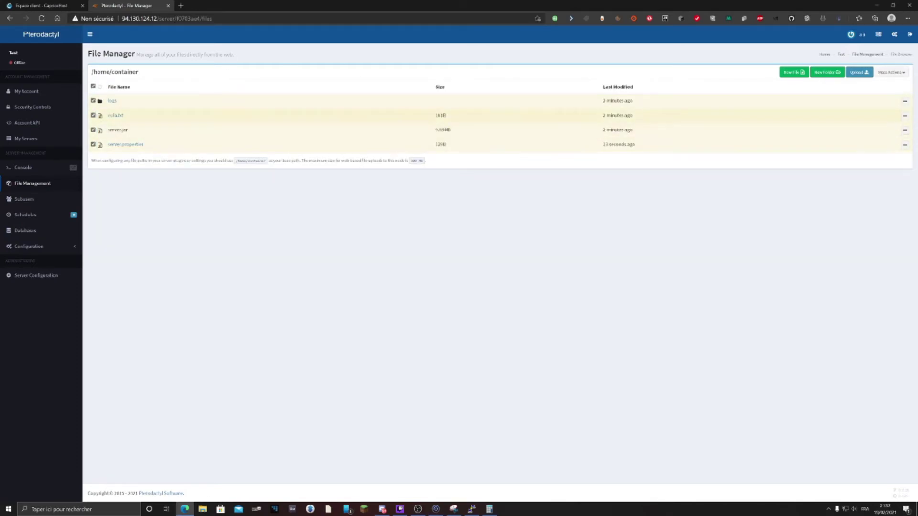
click(93, 87)
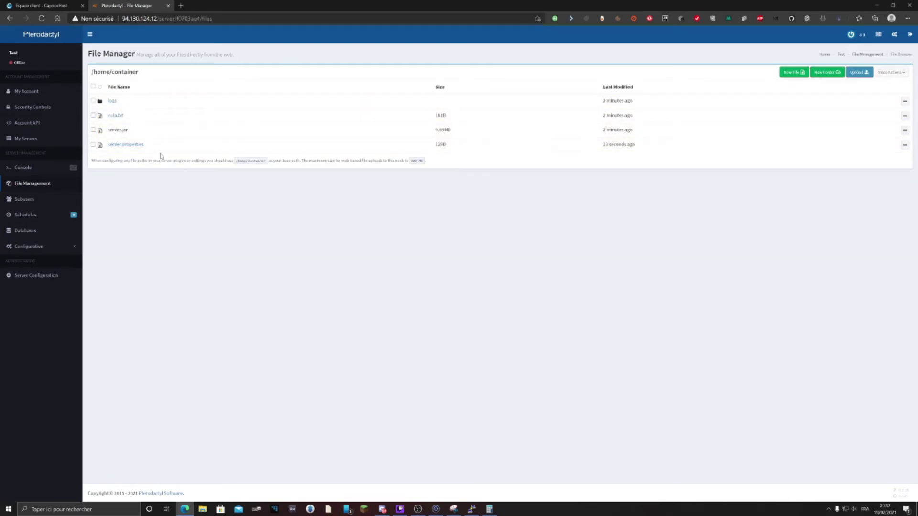
drag(164, 149, 119, 116)
click(125, 144)
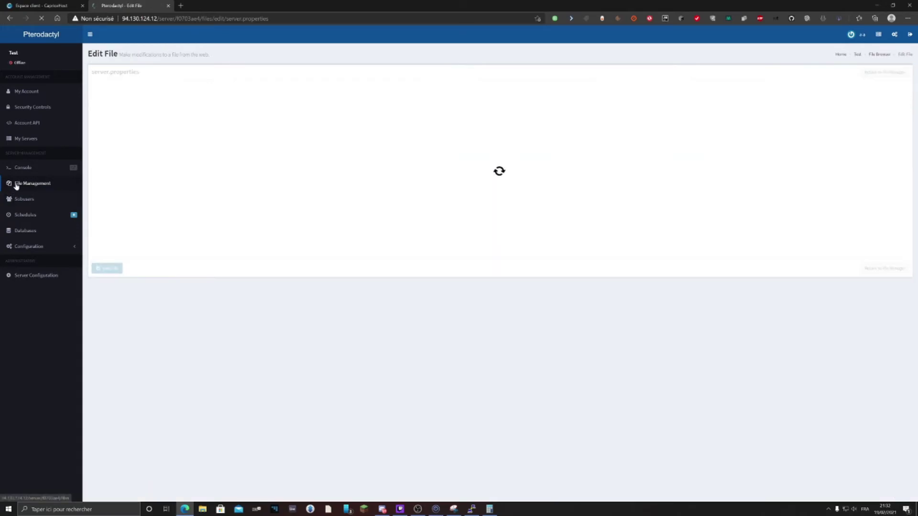
click(42, 186)
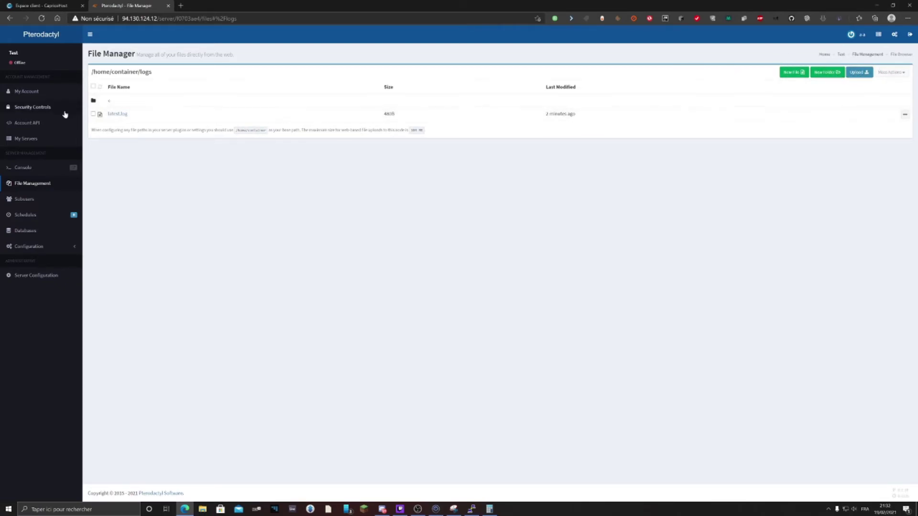
Check the empty Subusers list, then go to the server's Schedule Manager
click(24, 204)
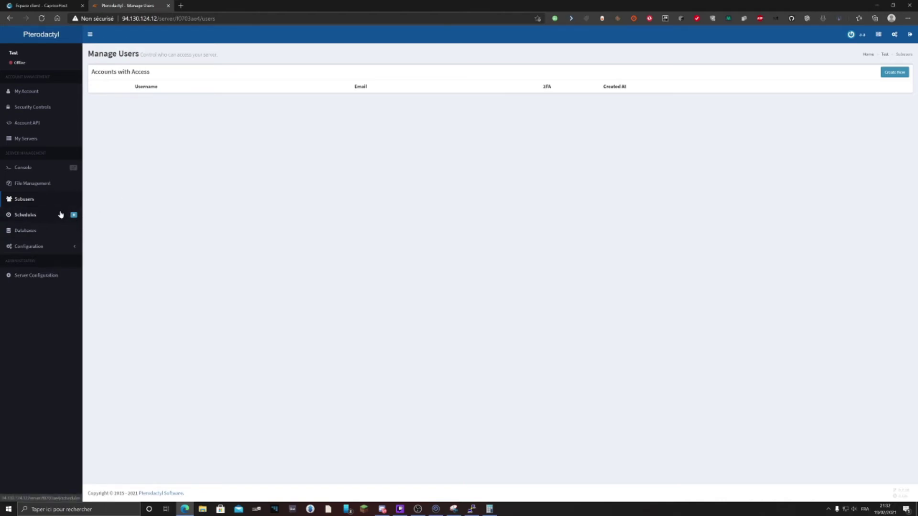
click(50, 216)
drag(88, 54, 117, 54)
click(97, 54)
Start a new schedule named 'sd' running on Sundays at 00:00, minute :00
click(114, 54)
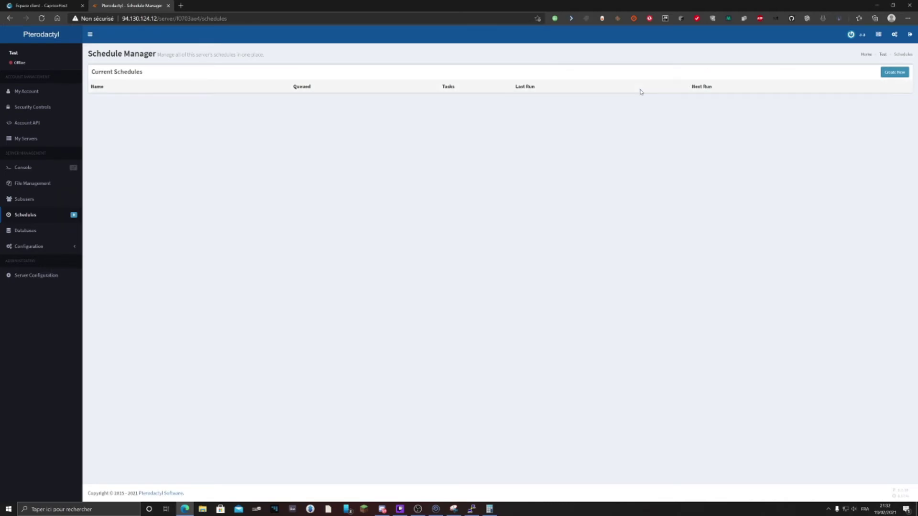
click(894, 72)
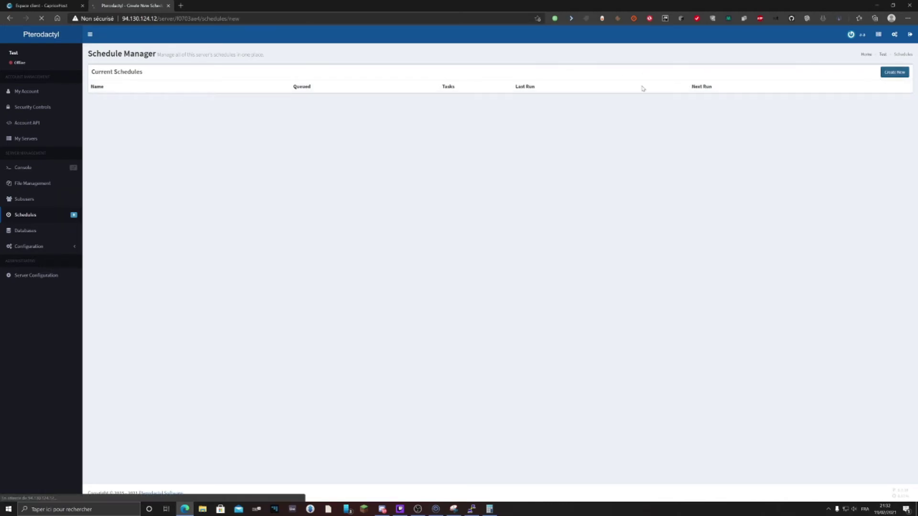
click(96, 98)
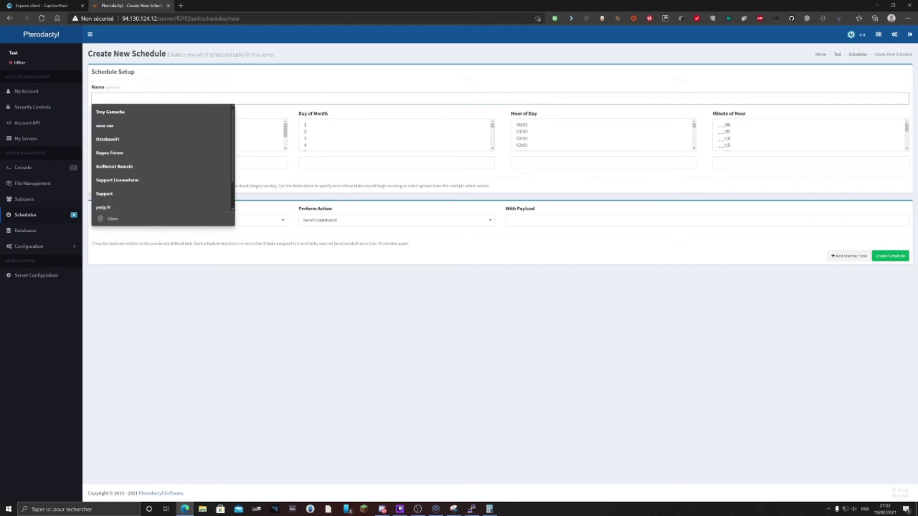
text(sd)
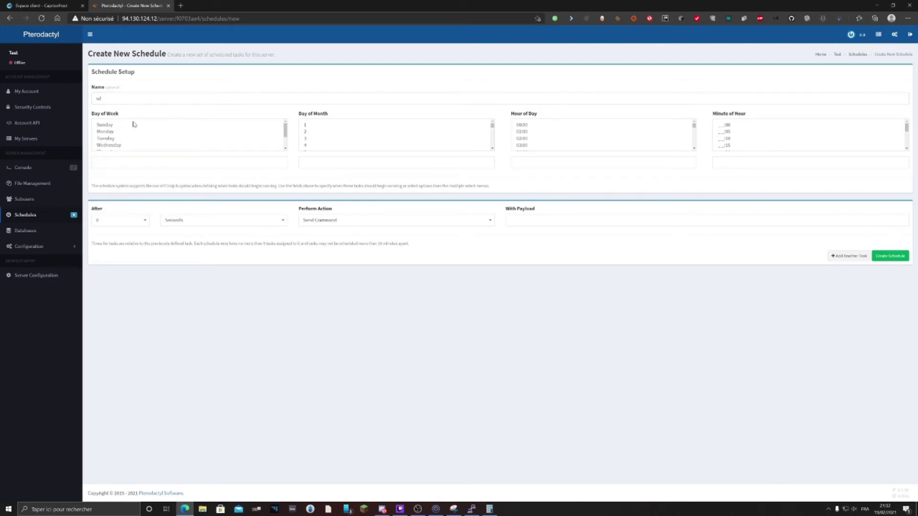
click(129, 125)
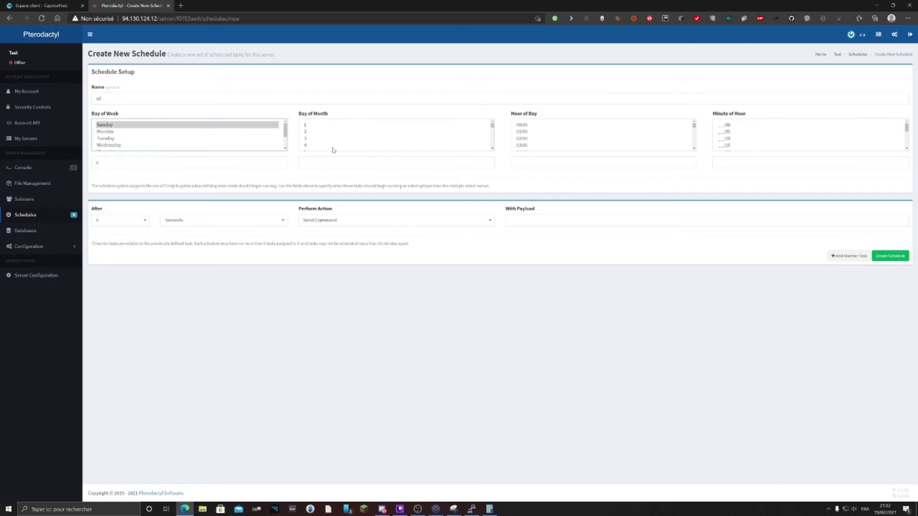
scroll(447, 139, down, 1)
scroll(545, 133, down, 1)
scroll(540, 127, up, 1)
click(538, 126)
click(730, 125)
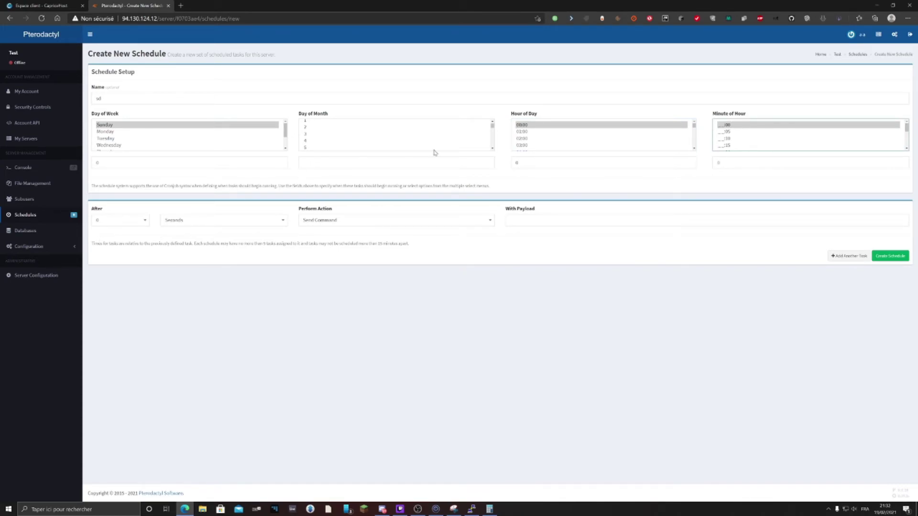
Keep Send Command as the task action and submit the schedule
click(302, 221)
click(302, 221)
key(Tab)
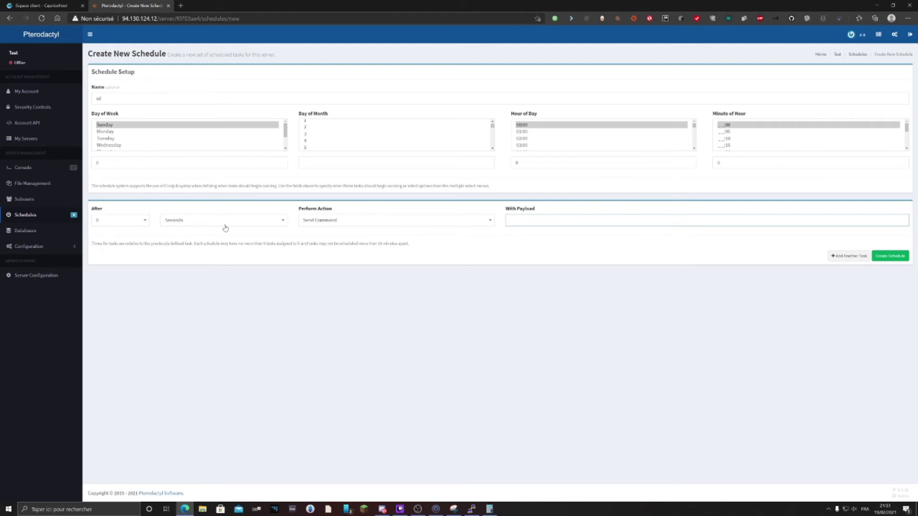
click(894, 258)
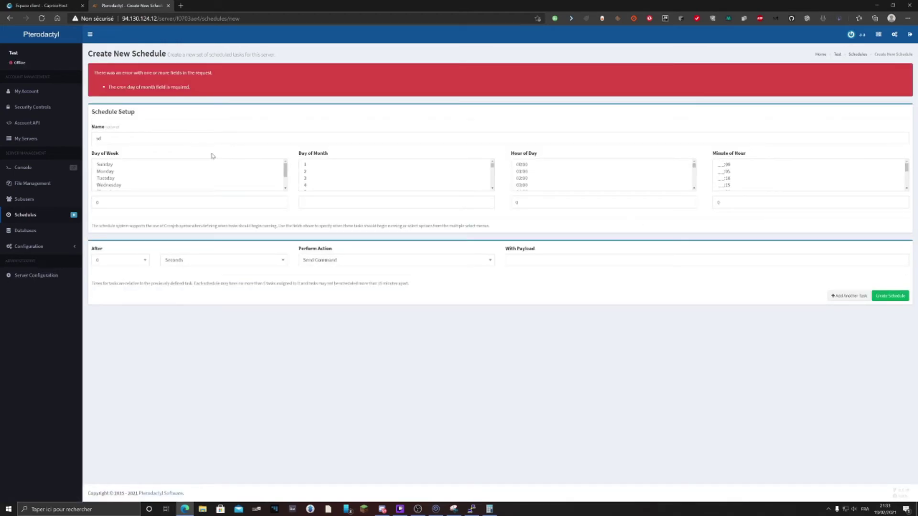
Set day of month to every day (*), give the command payload stop, and create the schedule
scroll(355, 193, down, 1)
scroll(355, 190, down, 3)
click(355, 190)
ctrl+click(327, 183)
ctrl+click(321, 188)
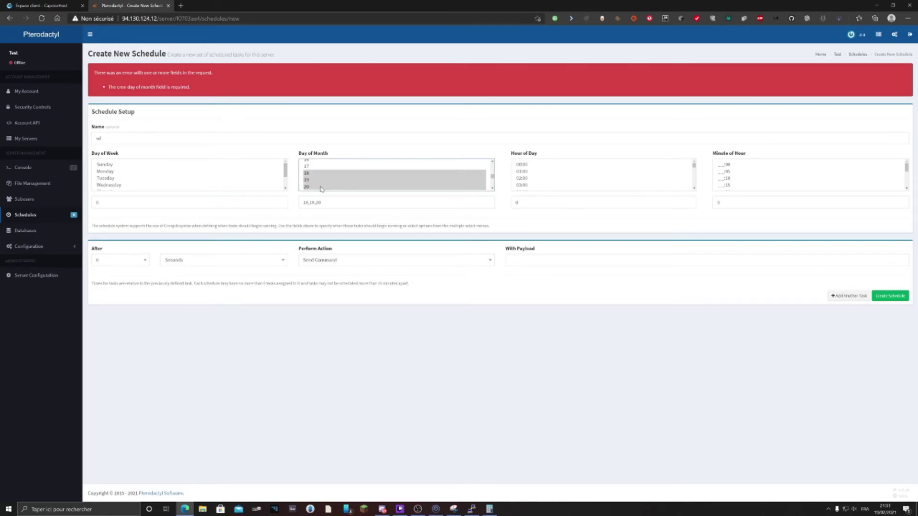
scroll(321, 188, down, 2)
click(320, 188)
ctrl+click(314, 182)
key(ctrl+a)
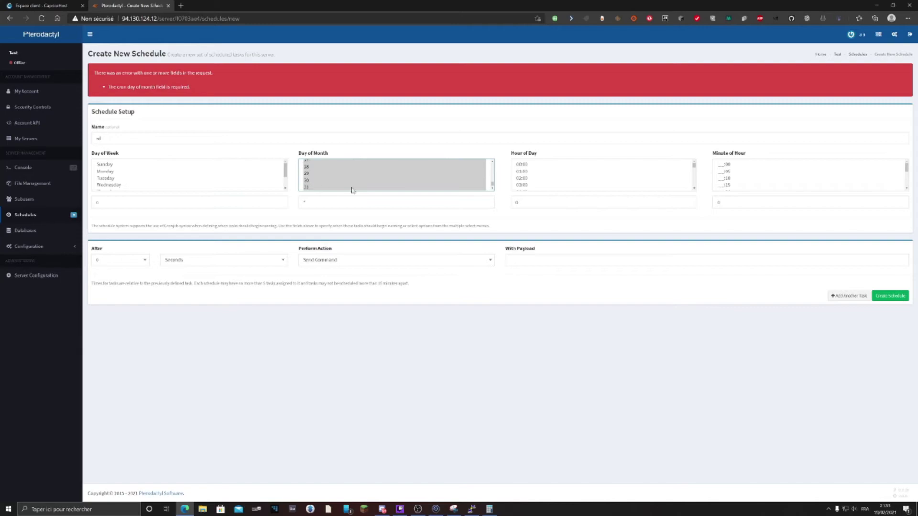
click(608, 261)
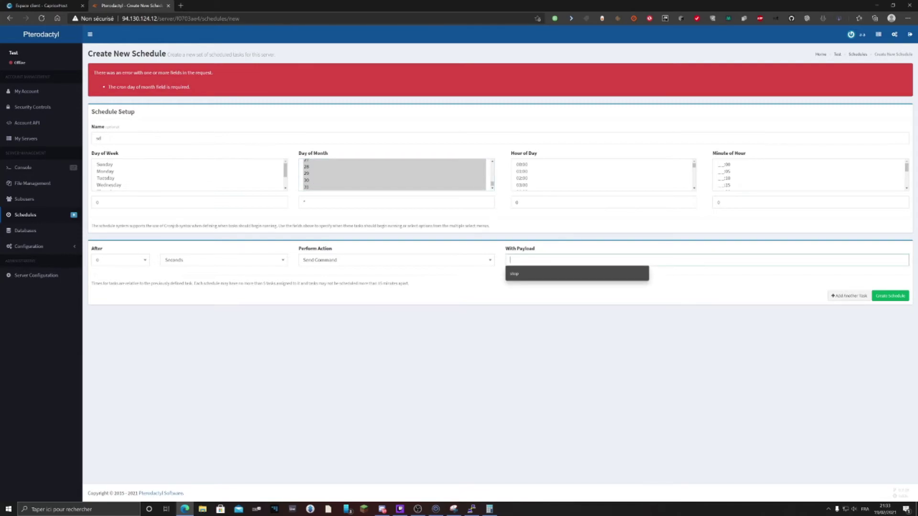
click(516, 274)
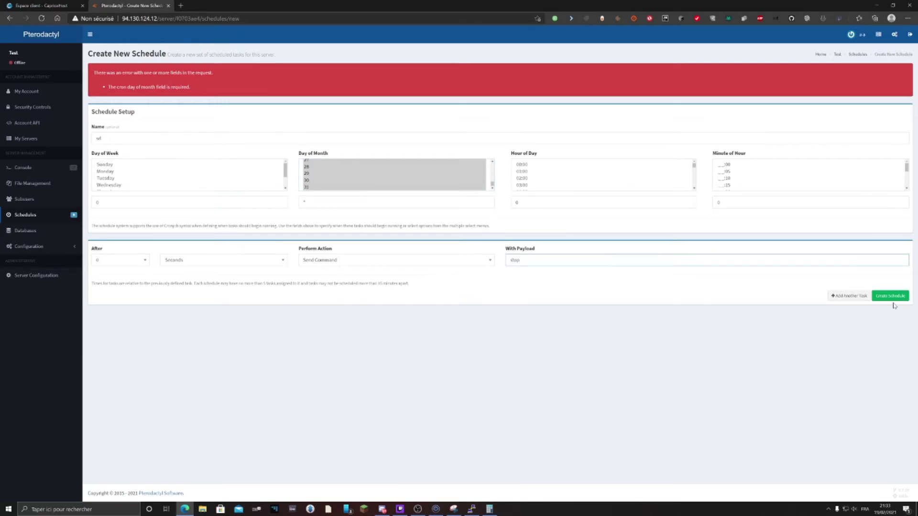
click(890, 296)
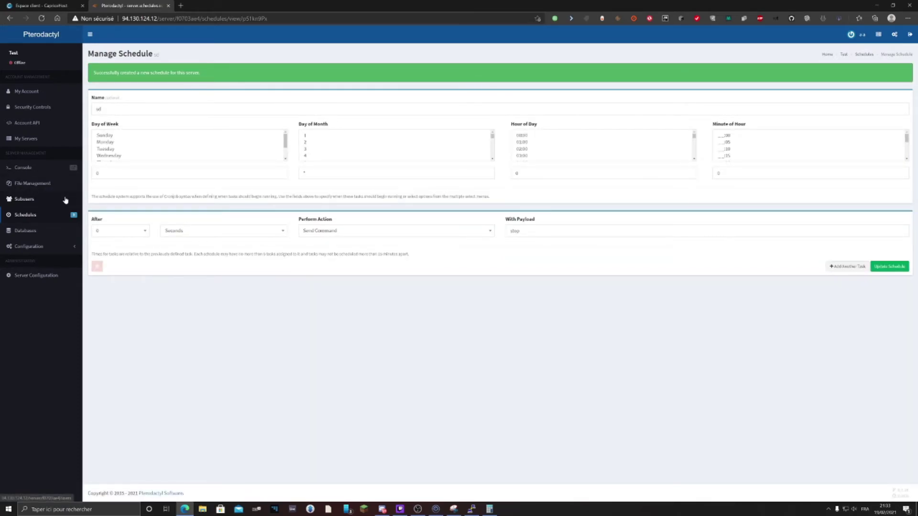
On the Databases page, create a database named 'hugh' with allowed connections left as %
click(37, 232)
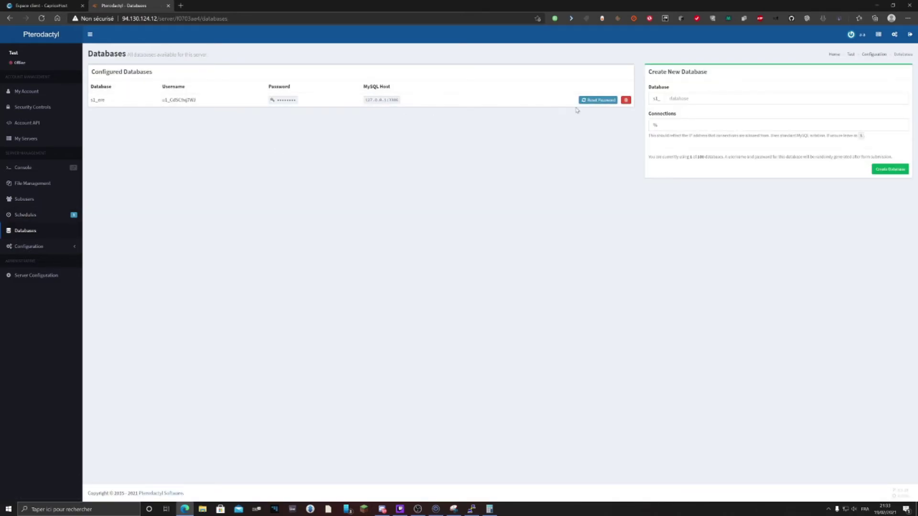
drag(418, 103, 91, 70)
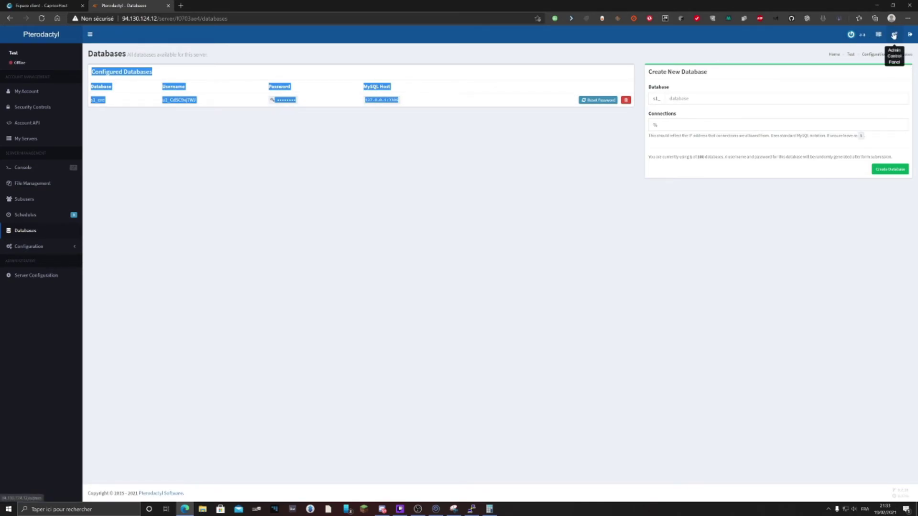
click(572, 139)
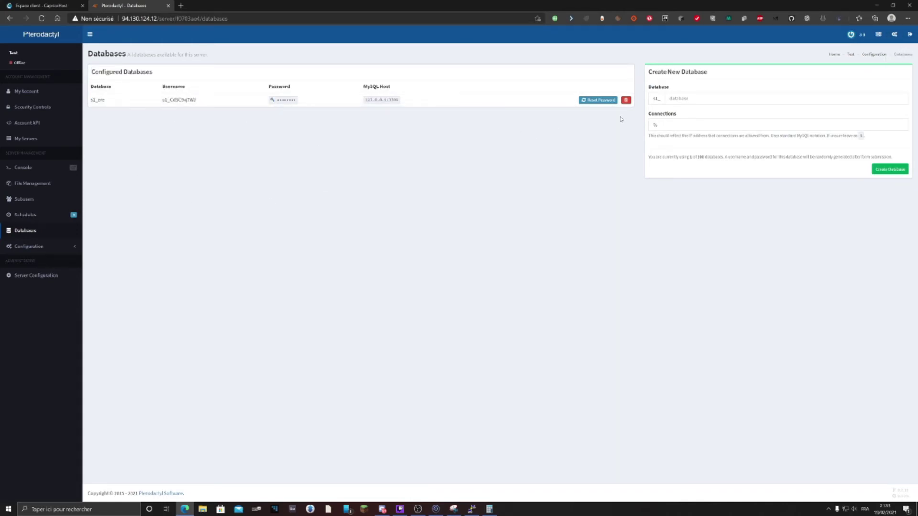
click(689, 99)
text(hugh)
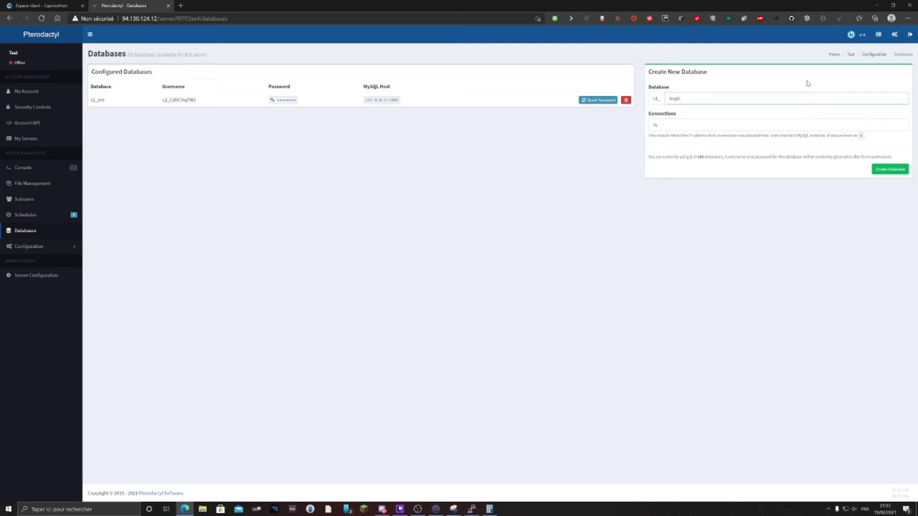
drag(738, 82, 630, 121)
click(843, 157)
click(682, 136)
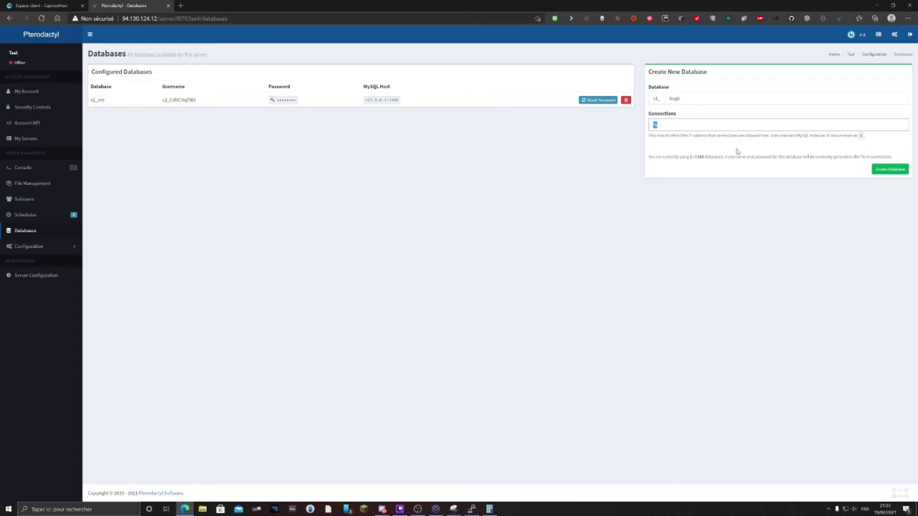
click(873, 170)
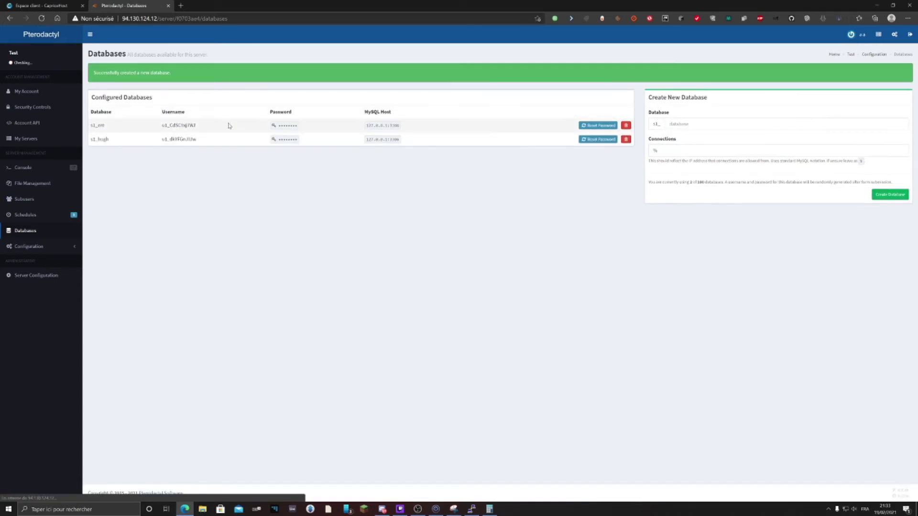
Reveal the s1_hugh and s1_eee passwords and check the new database's name, username and host
double_click(100, 139)
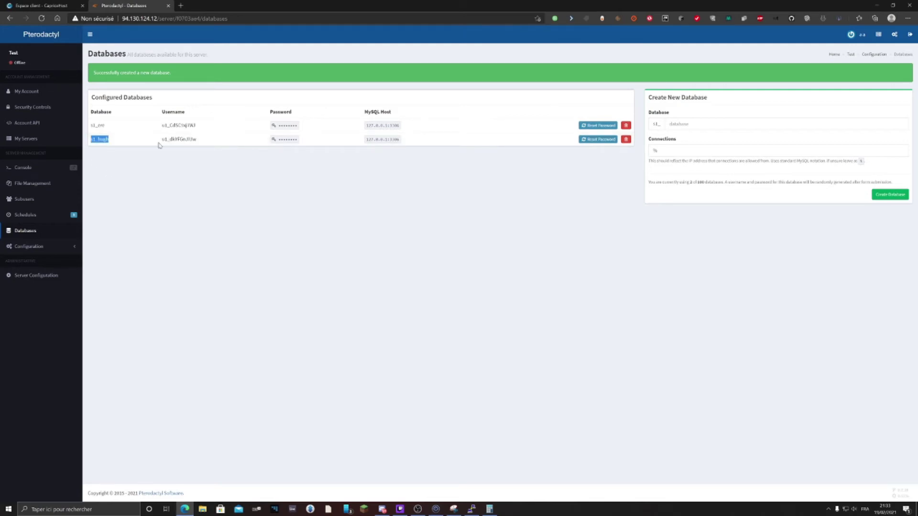
double_click(101, 112)
double_click(178, 139)
click(173, 112)
double_click(174, 111)
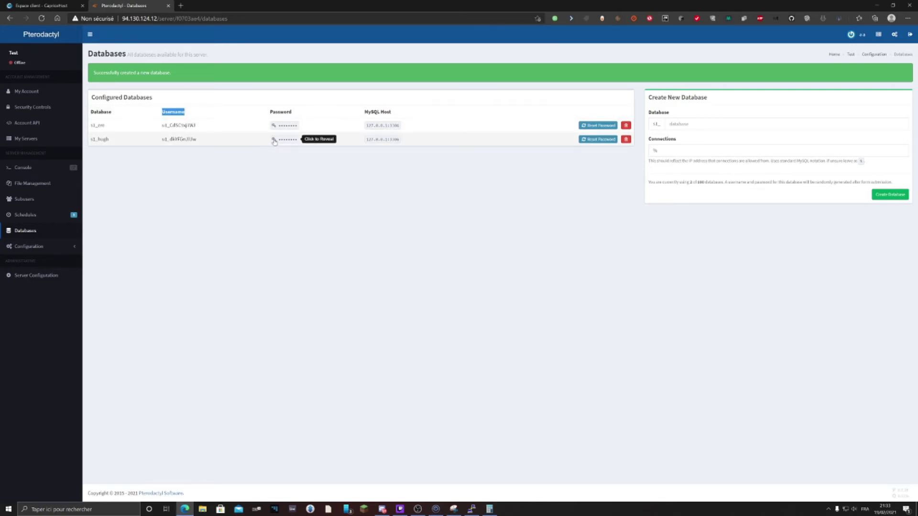
click(285, 139)
click(266, 127)
double_click(268, 126)
click(300, 150)
mouse_move(402, 139)
mouse_down()
mouse_move(440, 143)
mouse_move(395, 148)
mouse_up()
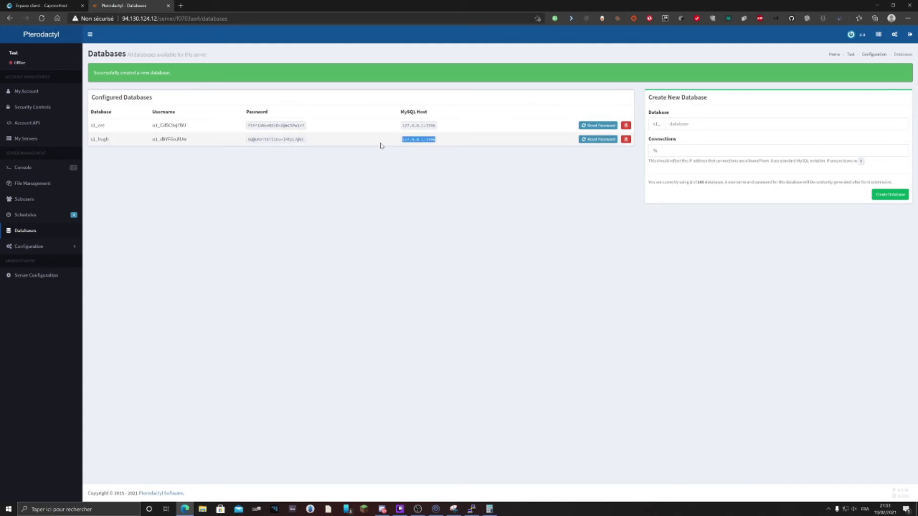
click(57, 247)
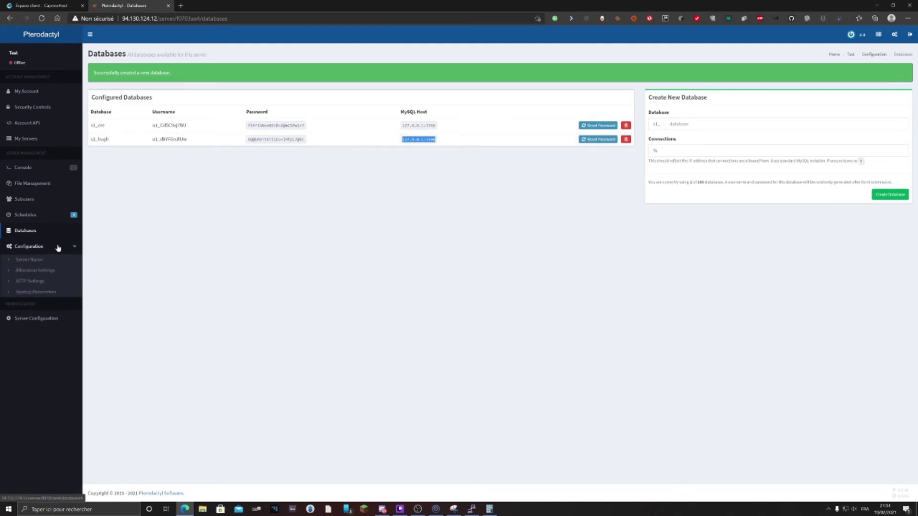
Review the server name settings and the allocation on port 25565
click(29, 260)
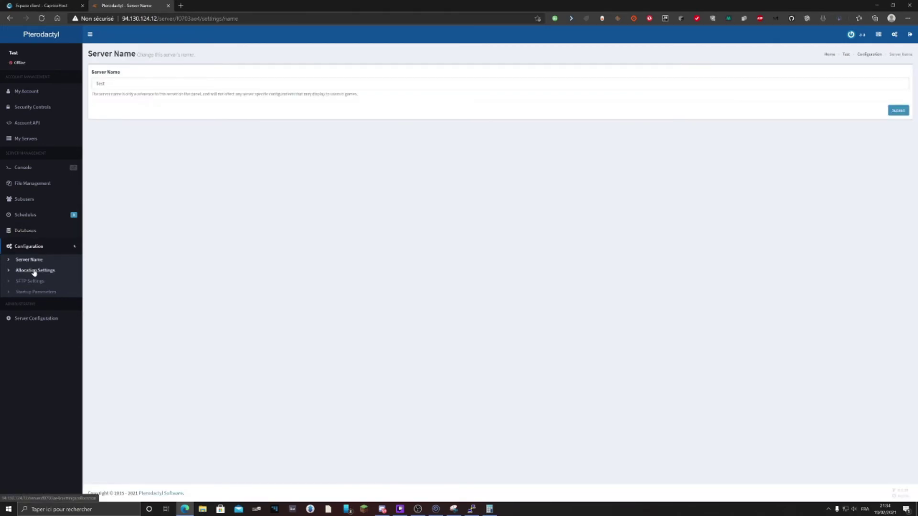
click(33, 271)
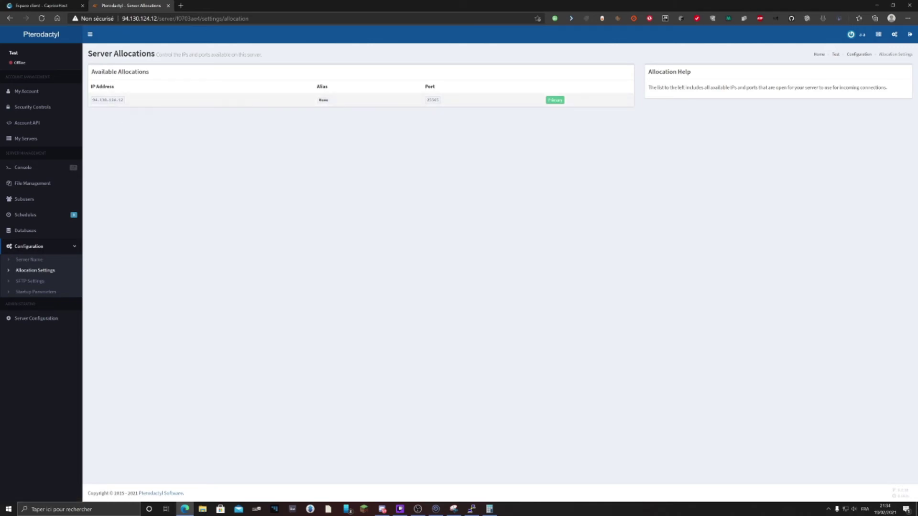
double_click(432, 100)
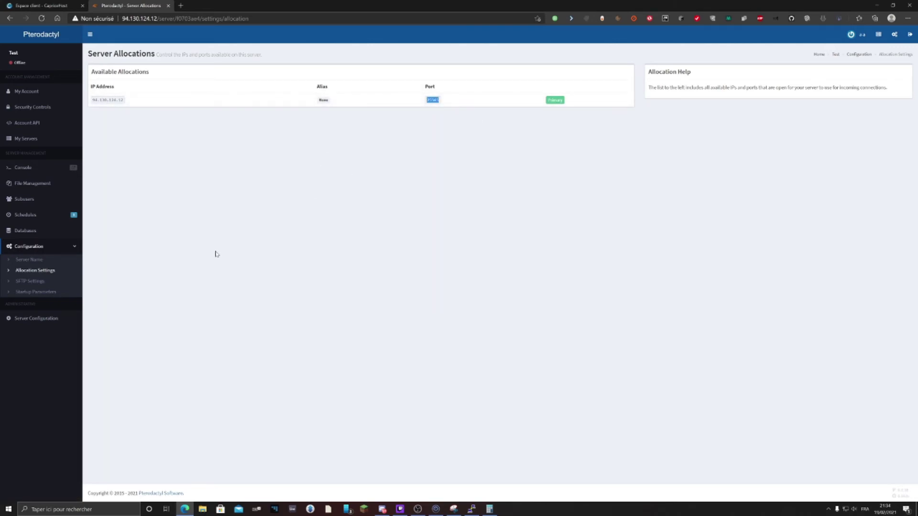
Review the SFTP connection address sftp://94.130.124.12 and the SFTP username
click(25, 282)
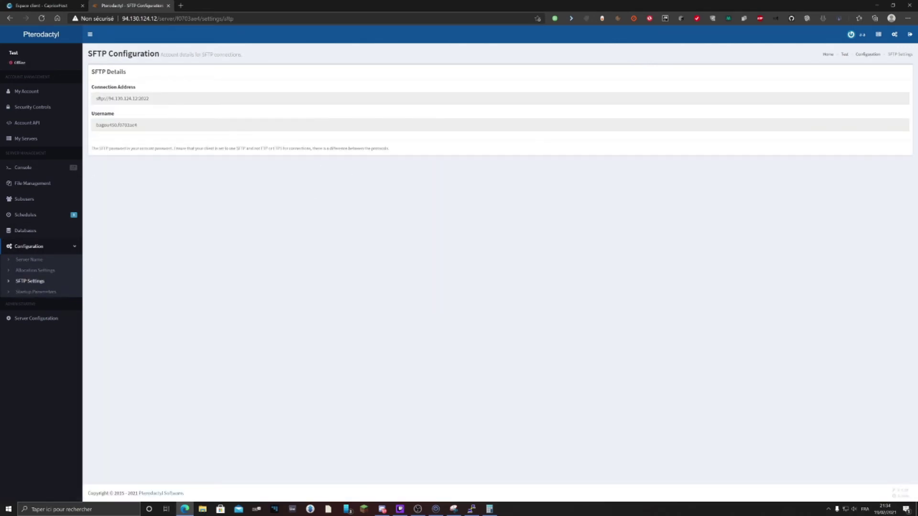
drag(150, 99, 40, 94)
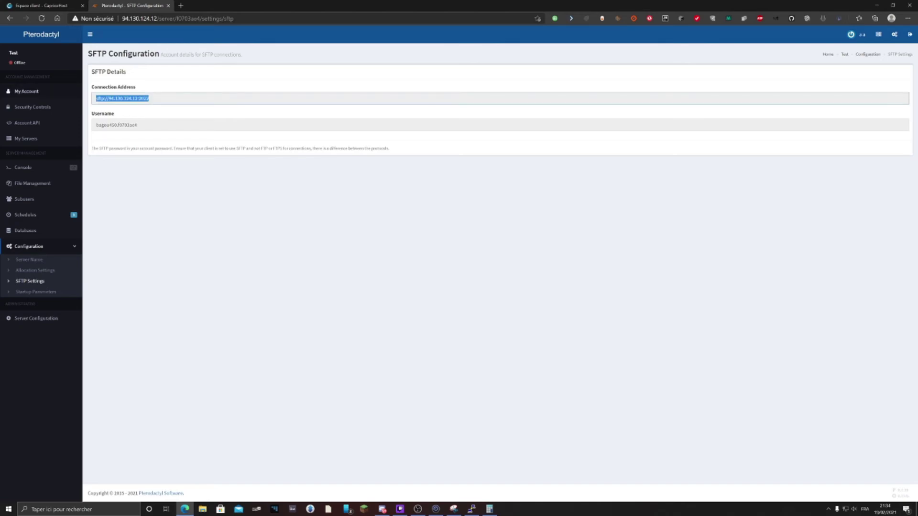
click(137, 124)
drag(138, 125, 39, 122)
drag(151, 99, 48, 90)
drag(138, 98, 112, 95)
click(137, 99)
Review the startup parameters, then go to the admin Administrative Overview
click(48, 292)
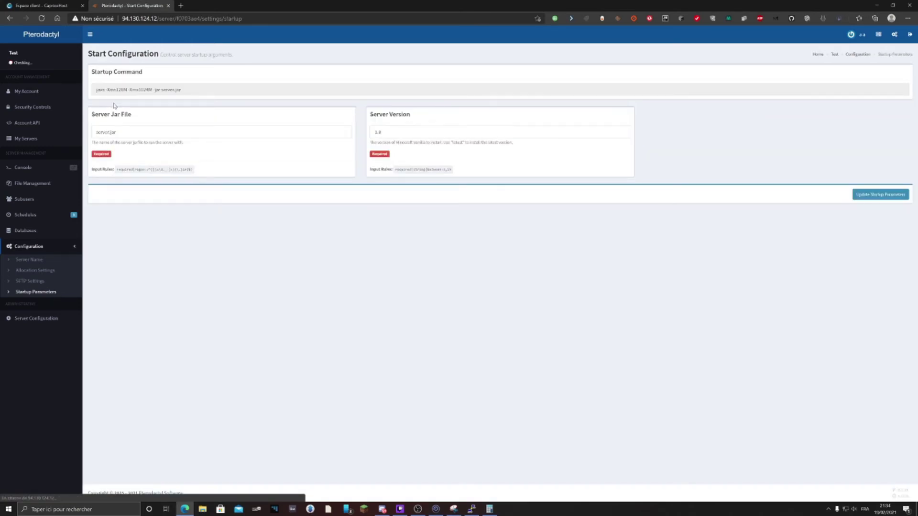
key(Tab)
key(Tab)
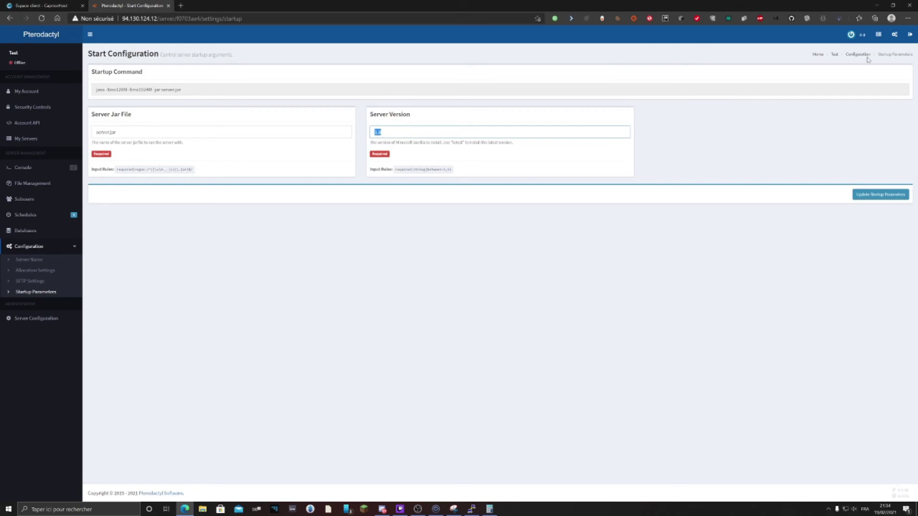
click(878, 40)
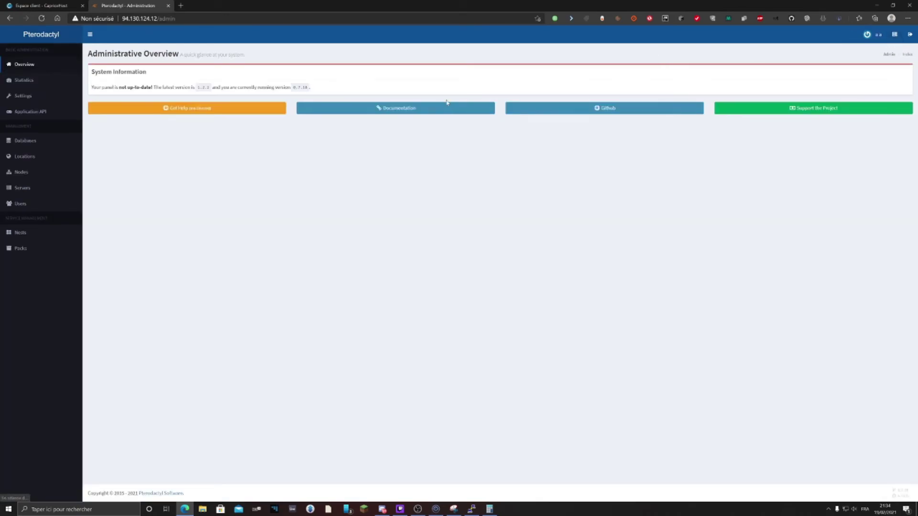
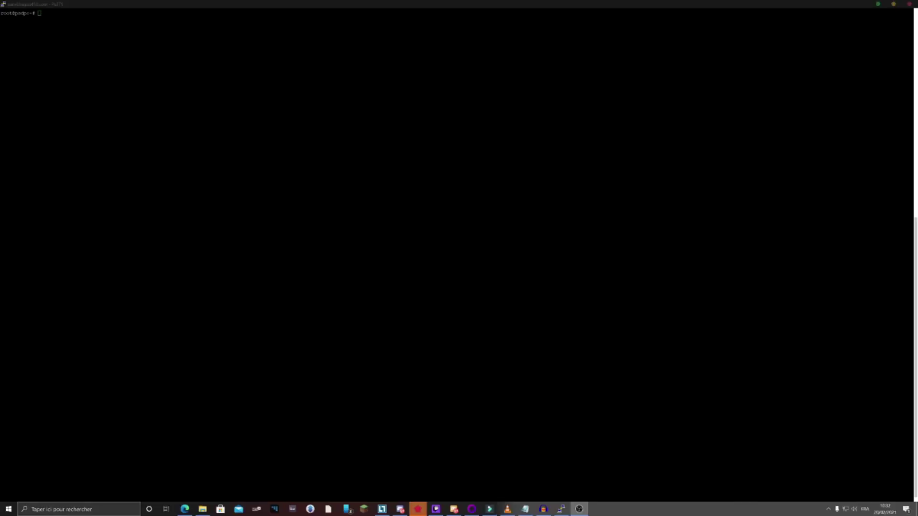
Install certbot with apt and stop the nginx service in the server terminal
key(alt+Tab)
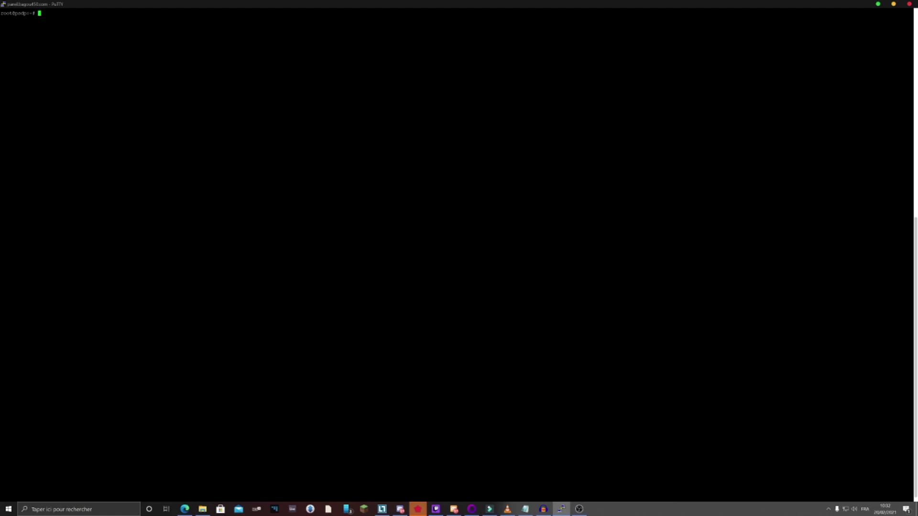
text(apt install certbot)
key(Return)
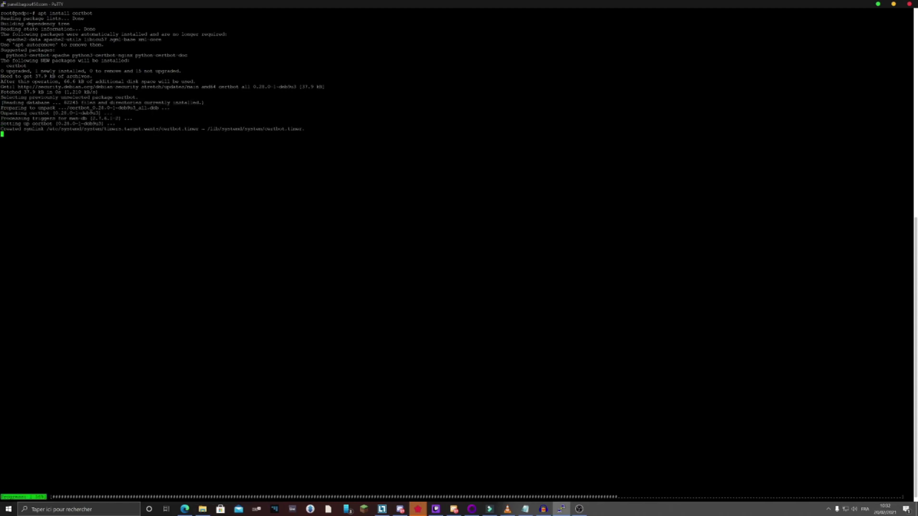
text(service ngin)
text(x sto)
text(p)
key(Return)
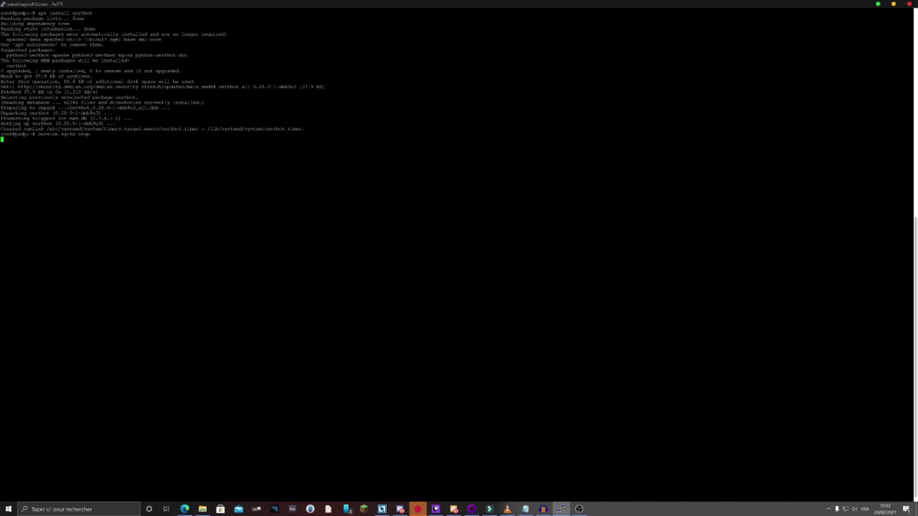
Request a standalone certbot certificate for bagou.capcricoserv.com, giving a contact email and accepting the terms
text(cdrtbot certonly)
text( -d )
text(bagou.)
text(capc)
text(rico)
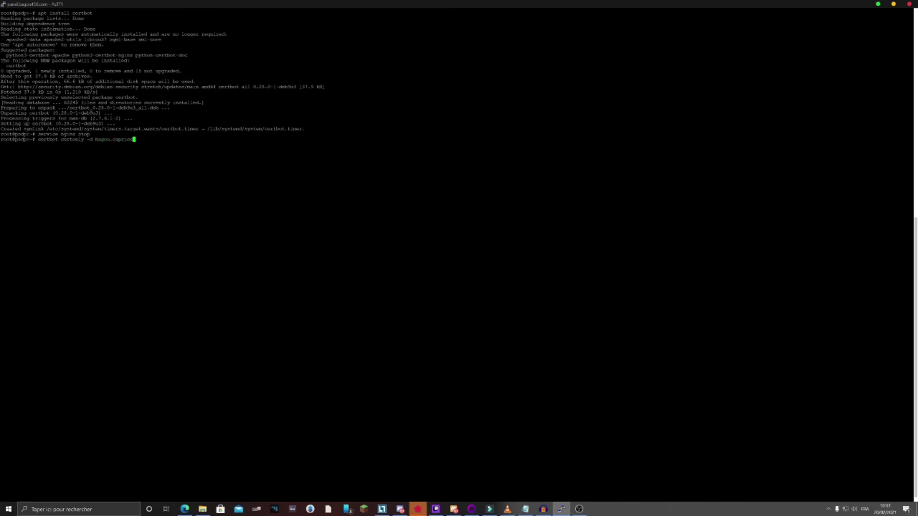
text(serv.com)
click(185, 509)
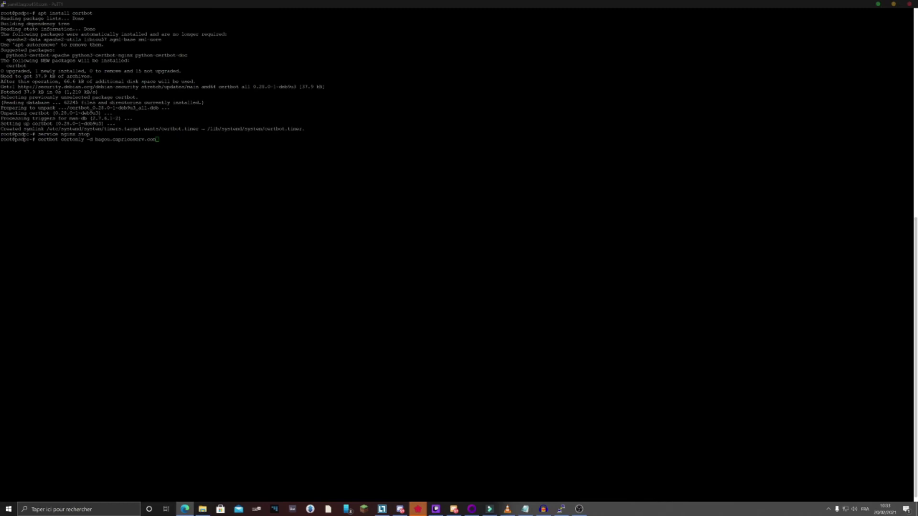
key(alt+Tab)
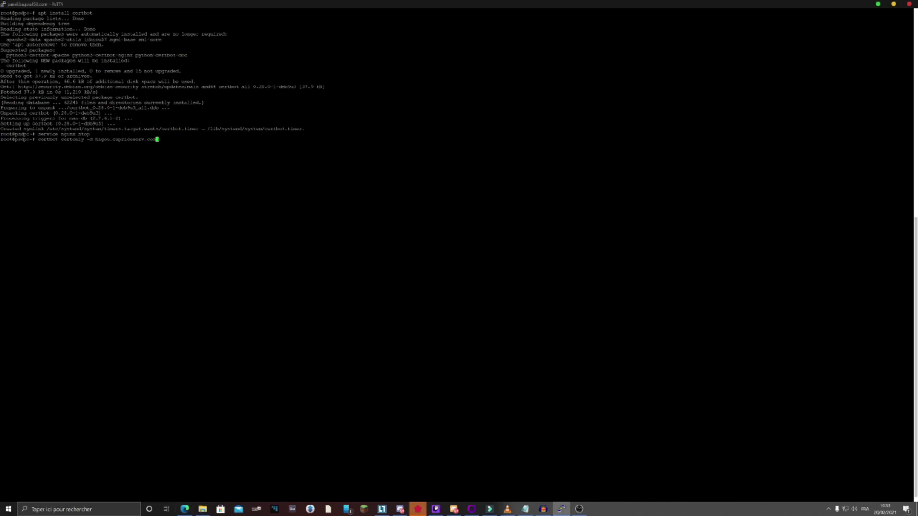
key(Return)
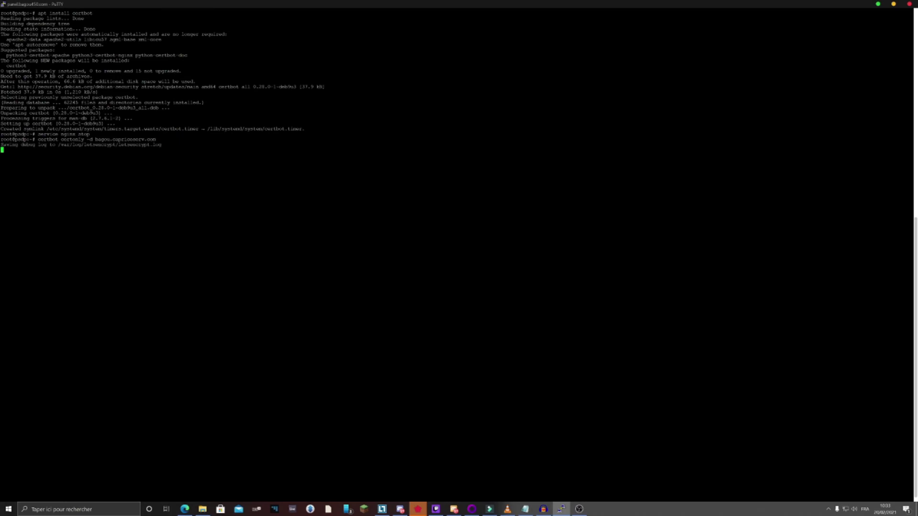
text(1)
key(Return)
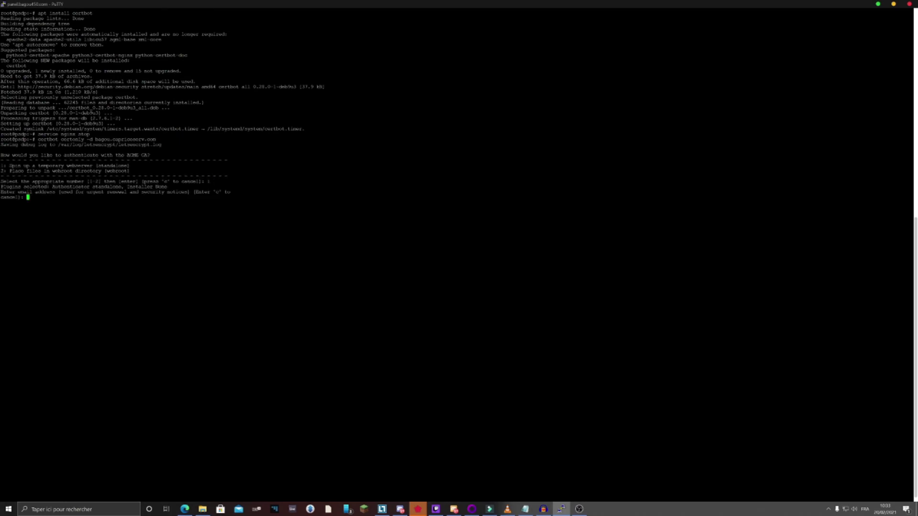
key(Return)
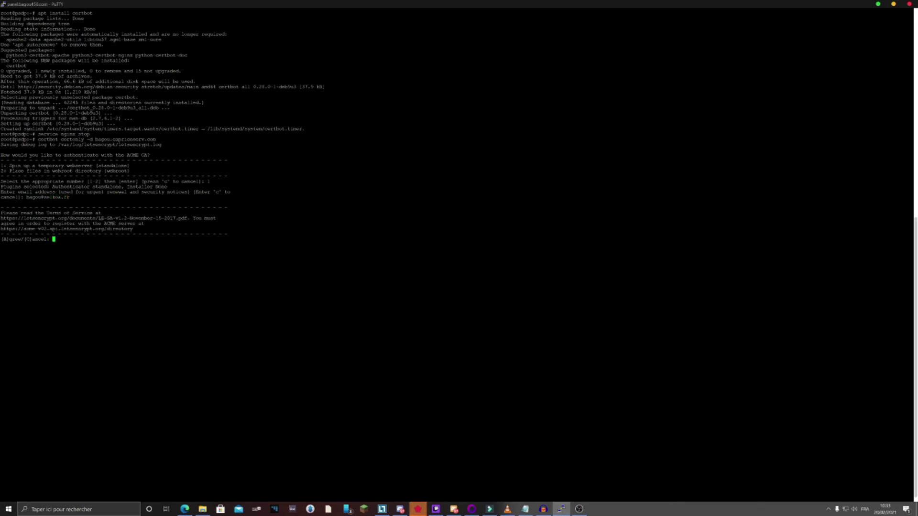
text(A)
key(Return)
text(Y)es/(N)o: Y)
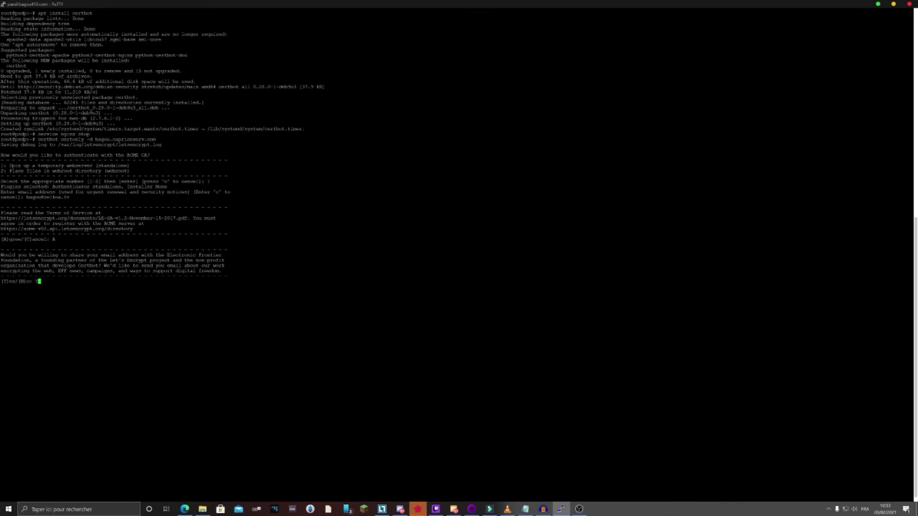
key(Return)
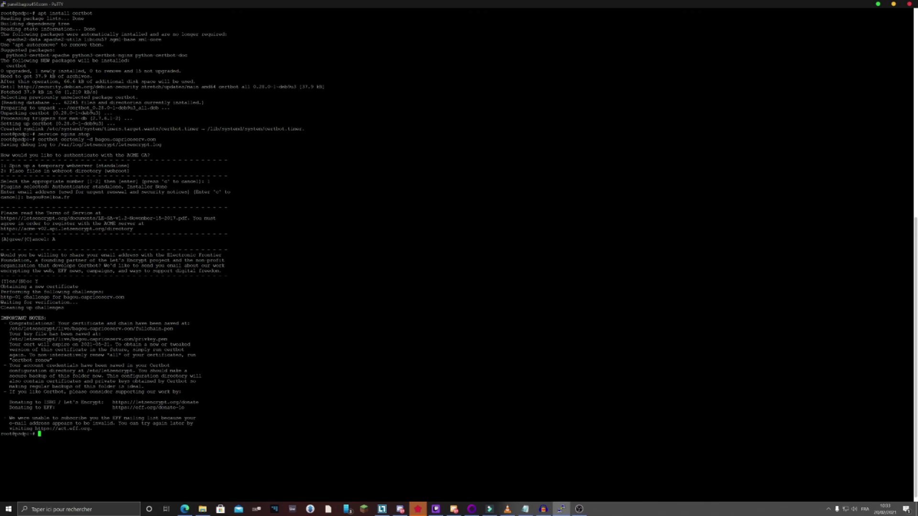
Check the Congratulations message and change into /etc/nginx/sites-enabled
double_click(31, 324)
click(32, 324)
text(cd /etc/nginx/sites-enabled/)
key(Return)
text(rm -rf)
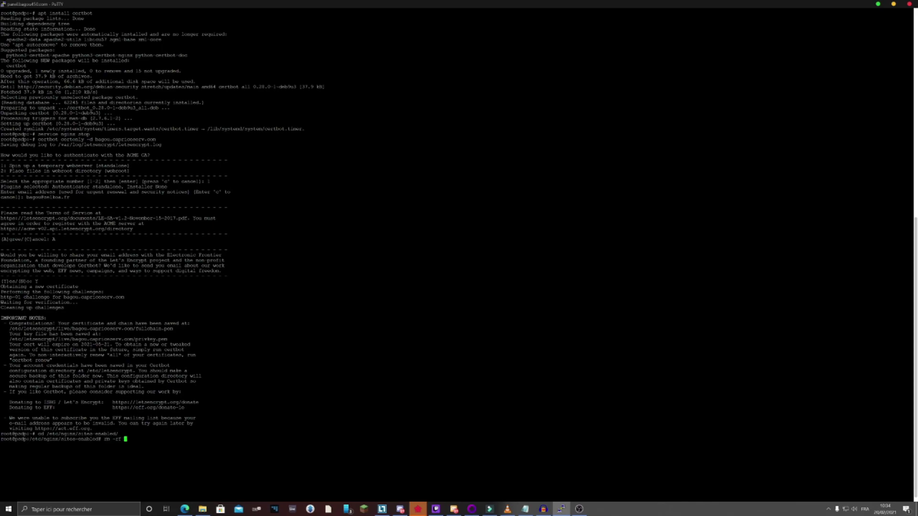
Delete the old ptero.conf and create a new one containing the pasted nginx SSL config
text(t)
key(Tab)
key(Return)
text(nano ptero.conf)
key(Return)
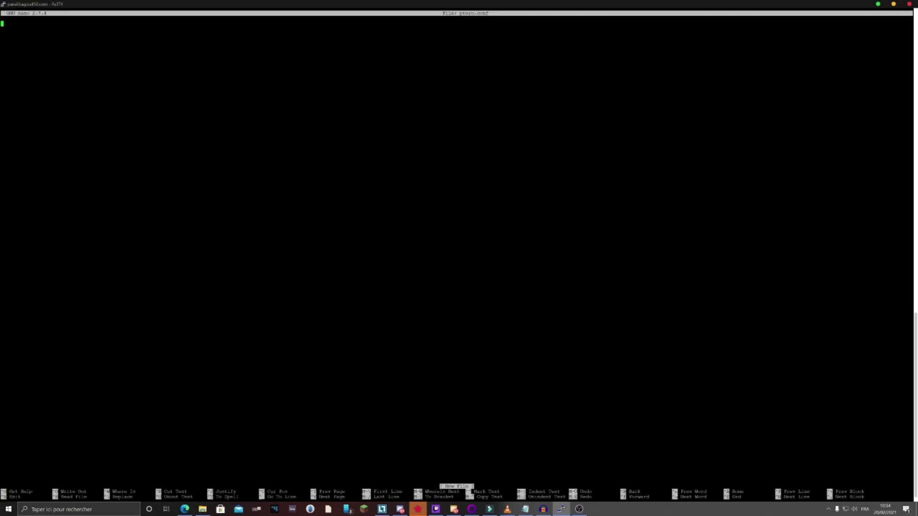
key(alt+Tab)
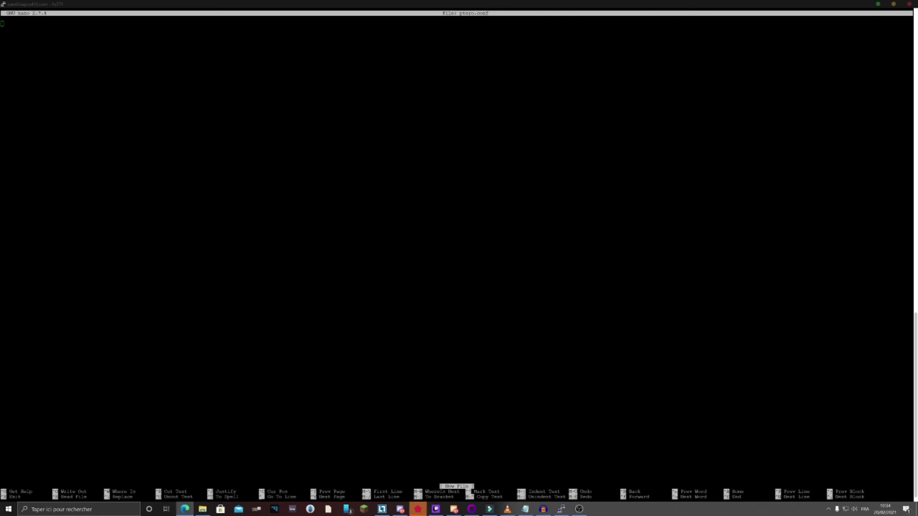
key(alt+Tab)
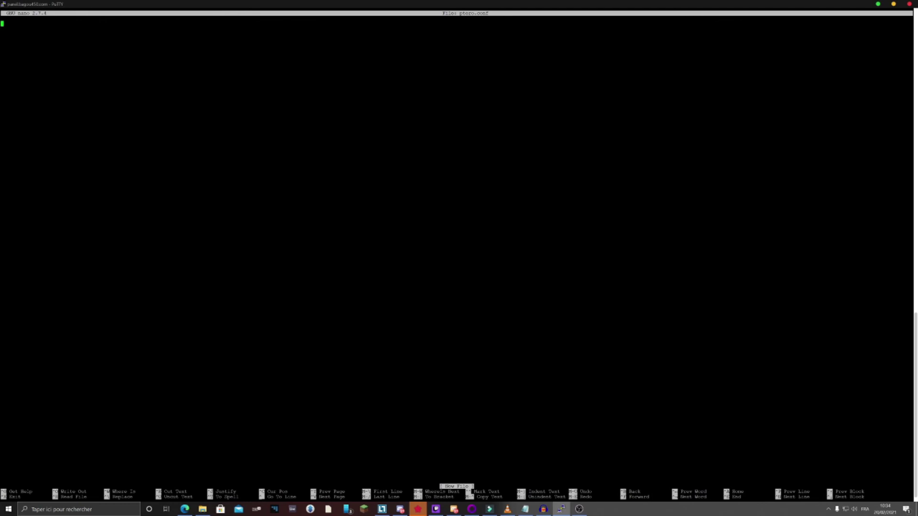
key(shift+Insert)
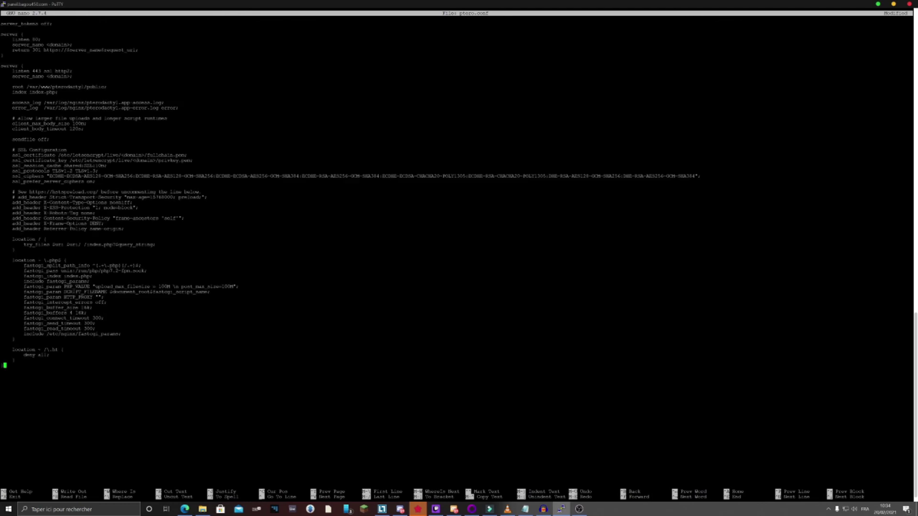
Replace both server_name <domain> placeholders with the panel domain
click(73, 45)
key(BackSpace)
key(BackSpace)
key(BackSpace)
key(BackSpace)
key(BackSpace)
key(BackSpace)
key(BackSpace)
key(BackSpace)
text(45)
key(BackSpace)
key(BackSpace)
text(.capricorn-co)
key(Down)
key(Down)
key(Down)
key(Down)
key(Down)
key(Down)
key(Down)
key(BackSpace)
key(BackSpace)
key(BackSpace)
key(BackSpace)
key(BackSpace)
key(BackSpace)
key(BackSpace)
key(BackSpace)
drag(45, 44, 101, 44)
click(65, 45)
text(bagou.capricoserv.com)
key(Up)
key(Up)
key(Up)
key(Up)
key(Up)
key(Up)
Put the panel domain into the ssl_certificate and key paths, then save ptero.conf
key(Right)
key(Down)
key(Down)
key(Down)
key(Down)
key(Down)
key(Down)
key(Down)
key(Down)
key(Down)
key(Down)
key(Down)
key(Down)
key(Down)
key(Down)
key(Down)
key(Down)
key(Down)
key(Down)
key(Down)
key(Down)
key(Left)
key(Left)
key(Left)
key(Left)
key(Left)
key(Left)
key(Left)
key(Left)
key(Left)
key(Left)
key(Left)
key(Left)
key(Left)
key(Left)
key(Left)
key(Left)
key(Left)
key(Left)
key(Left)
key(Left)
key(Left)
key(Left)
key(Left)
key(Left)
key(Right)
key(Right)
key(Right)
key(Right)
key(Right)
key(Right)
key(Right)
key(Right)
key(Right)
key(Right)
key(Right)
key(Right)
key(Right)
key(Right)
key(Right)
key(Right)
key(Right)
key(Right)
key(Right)
key(Right)
key(Delete)
key(Delete)
key(Delete)
key(Delete)
key(Delete)
key(Delete)
key(Delete)
key(Delete)
text(bagou.capricoserv.com)
key(Down)
key(Left)
key(Left)
key(Left)
key(Left)
key(Left)
key(Left)
key(Left)
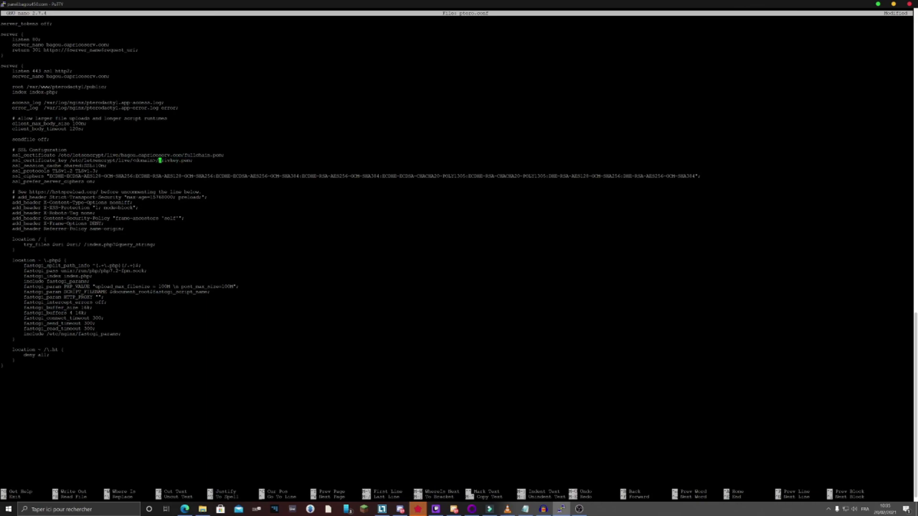
key(BackSpace)
key(BackSpace)
key(BackSpace)
key(BackSpace)
key(BackSpace)
key(BackSpace)
key(BackSpace)
key(BackSpace)
text(bagou.capricoserv.com)
key(ctrl+x)
key(y)
key(Return)
text(se)
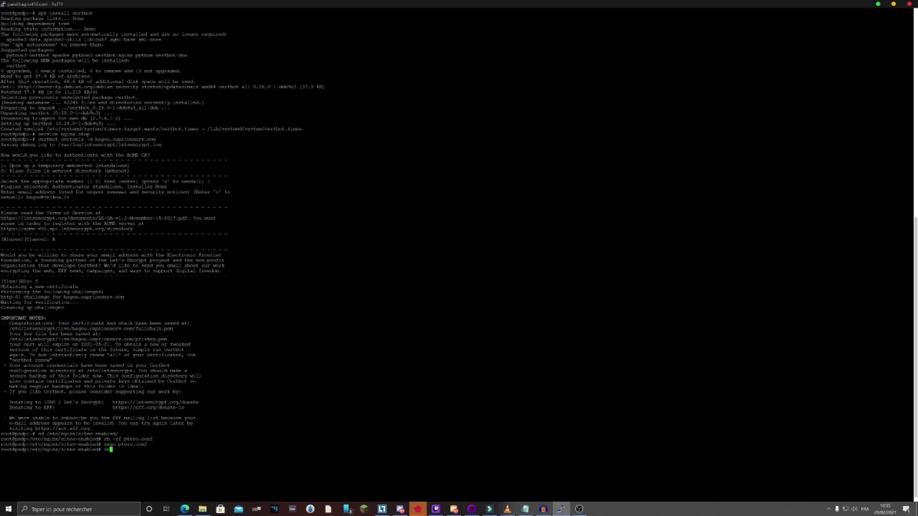
text(rvice nginx start)
Try starting nginx, inspect the failure with journalctl -xe, and reopen ptero.conf
key(Return)
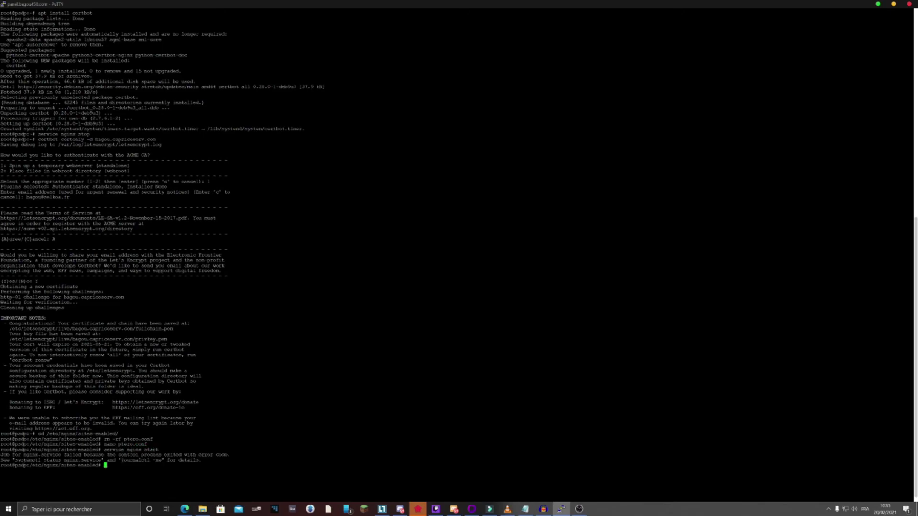
text(journalctl -xe)
key(Return)
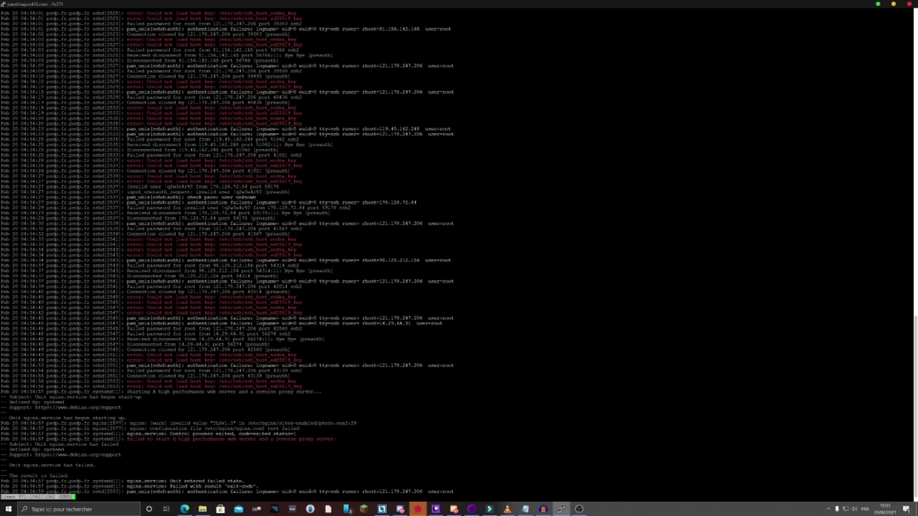
text(qrm -rf ptero.conf)
key(Return)
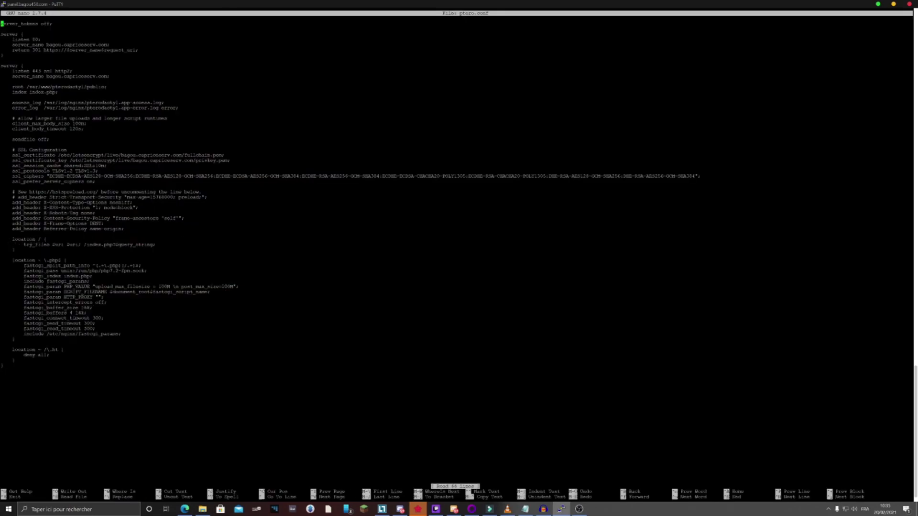
Remove TLSv1.3 so ssl_protocols allows only TLSv1.2
key(Down)
key(Down)
key(Down)
key(Down)
key(Down)
key(Down)
key(Down)
key(Down)
key(Down)
key(Down)
key(Down)
key(Down)
key(Down)
key(Down)
key(Down)
key(Down)
key(Down)
key(Down)
key(Down)
key(Down)
key(Down)
key(Down)
key(Down)
key(Down)
key(Down)
key(Down)
key(Down)
key(Down)
key(Down)
key(Down)
key(Down)
key(Down)
key(Up)
key(Up)
key(Up)
key(Up)
key(Up)
key(Up)
key(Up)
key(Up)
key(Up)
key(Up)
key(Up)
key(Up)
key(Left)
key(Up)
key(BackSpace)
key(BackSpace)
key(BackSpace)
key(BackSpace)
key(BackSpace)
key(BackSpace)
key(BackSpace)
key(BackSpace)
key(BackSpace)
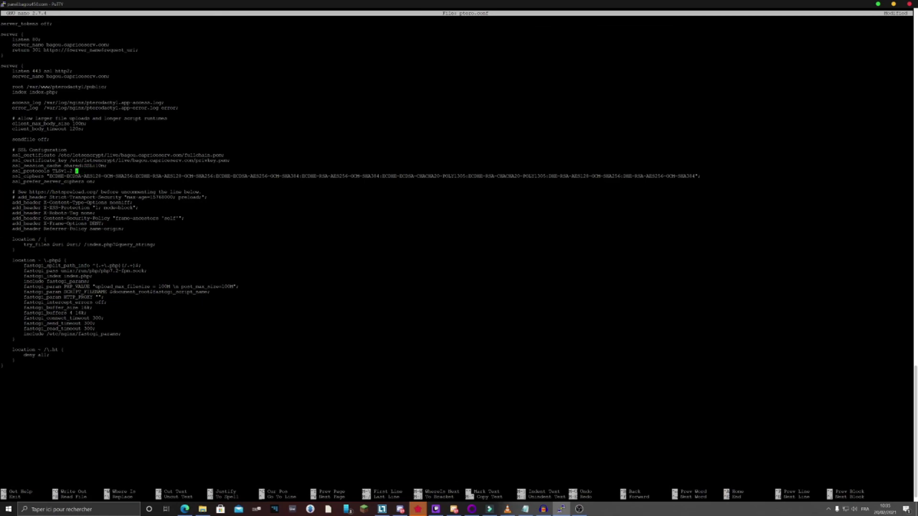
text(;)
key(Down)
key(Down)
key(Down)
key(Down)
key(Down)
key(Down)
key(Down)
key(Down)
key(Down)
key(Down)
key(Down)
key(Down)
key(Down)
key(Down)
key(Down)
key(Down)
key(Down)
key(Down)
key(Down)
key(Down)
Change the fastcgi_pass socket from php7.2 to php7.3, save ptero.conf, and start nginx again
key(Up)
key(Up)
key(Right)
key(Right)
key(Right)
key(Right)
key(Right)
key(Right)
key(Right)
key(Right)
key(Right)
key(Right)
key(Right)
key(Right)
key(Right)
key(Right)
key(Right)
key(BackSpace)
key(Page_Down)
key(Up)
key(Up)
key(Up)
key(Up)
key(Up)
key(Up)
key(Up)
key(Up)
key(Up)
key(Up)
key(Up)
key(Up)
key(Up)
key(Up)
key(Up)
key(Up)
key(Up)
key(Up)
key(Up)
key(End)
key(Left)
key(Left)
key(Left)
key(Left)
key(Left)
key(Left)
key(Left)
key(Left)
key(Left)
key(Left)
text(3)
key(ctrl+o)
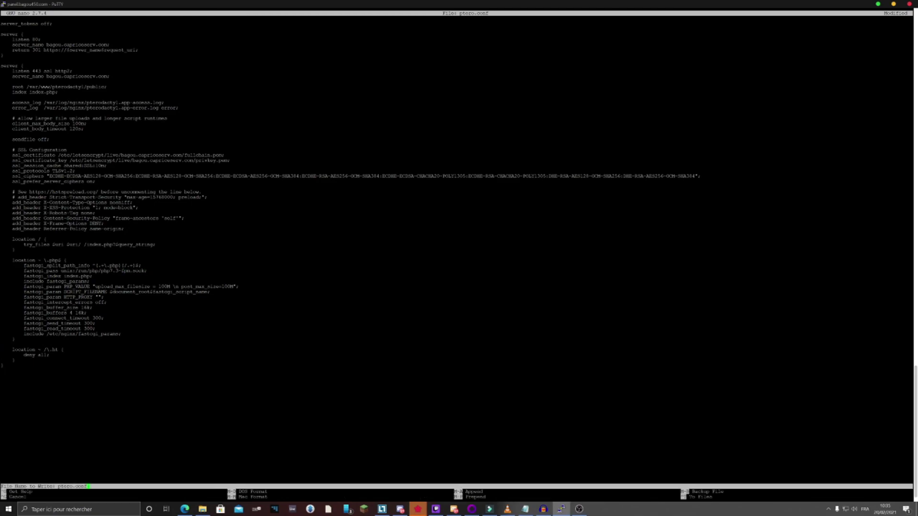
key(Return)
key(ctrl+x)
key(Up)
key(Up)
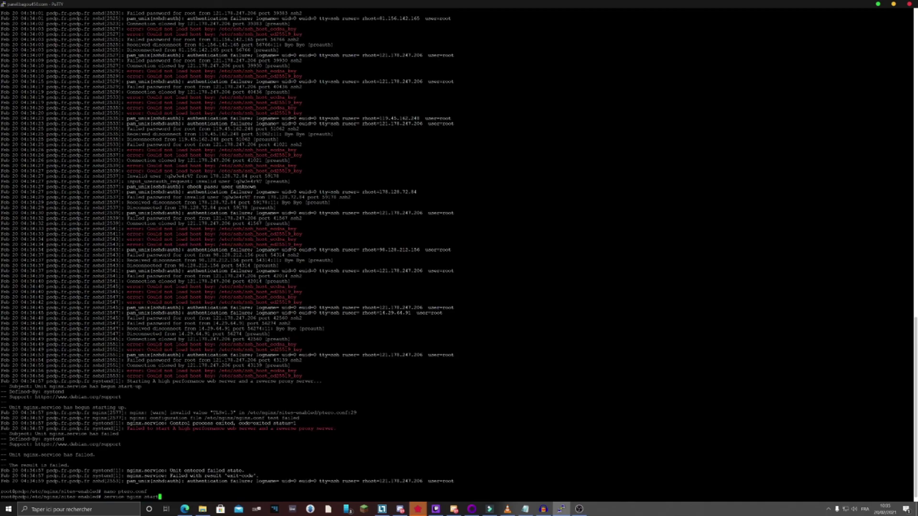
key(Return)
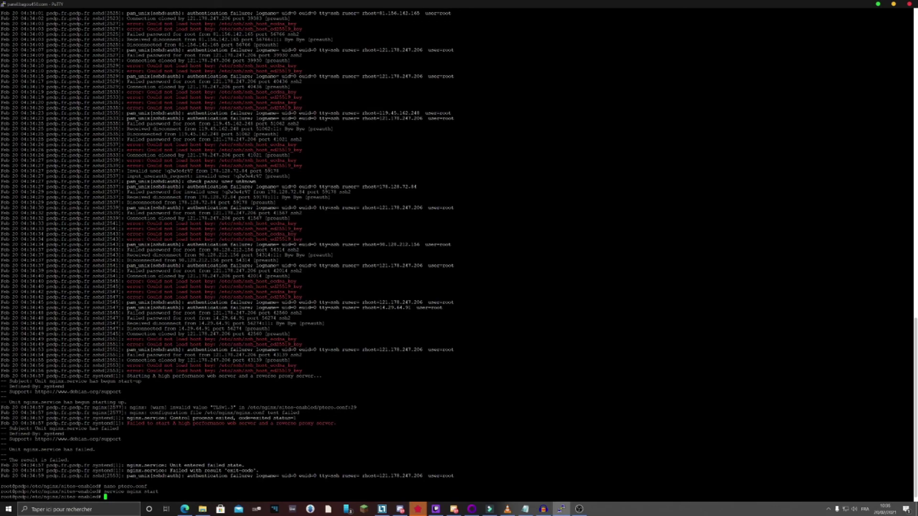
Open bagou.capriceserv.com in the browser and fill the login form from the saved credentials
click(192, 514)
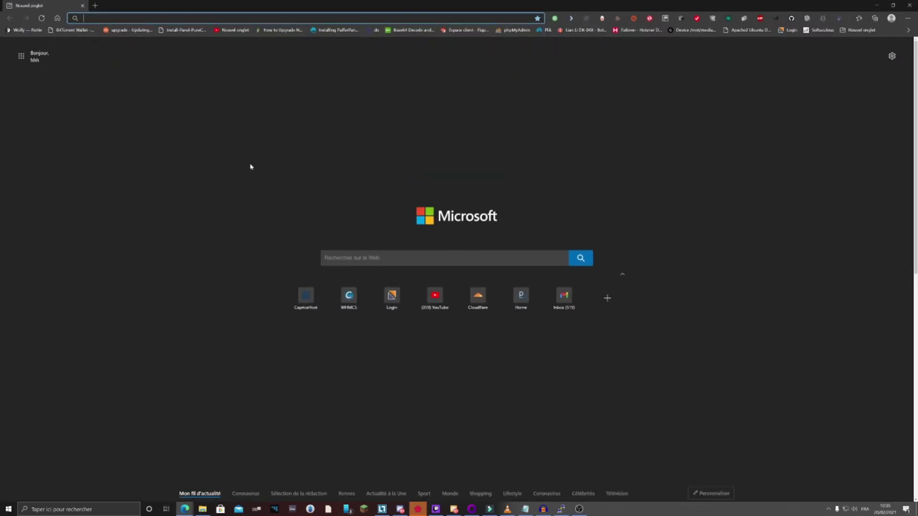
text(bagou.capriceserv.co)
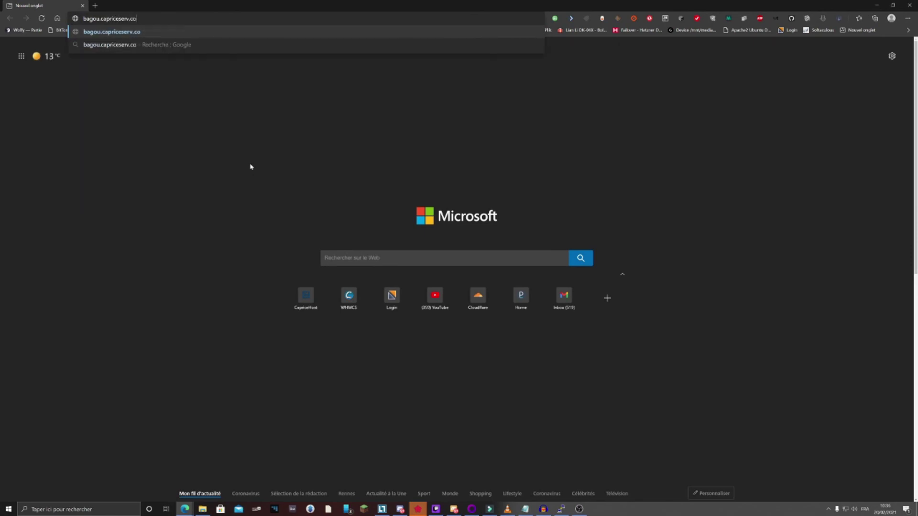
text(m)
key(Return)
text(bagou)
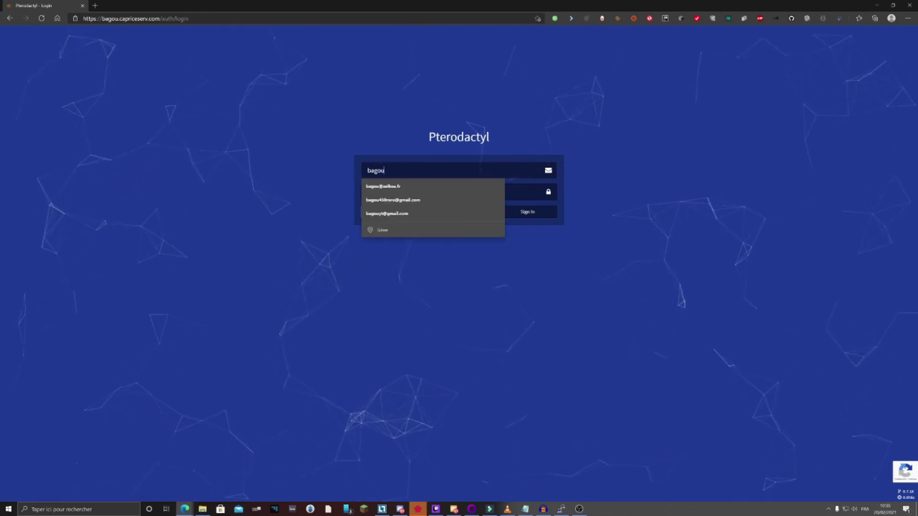
key(Down)
key(Down)
key(Return)
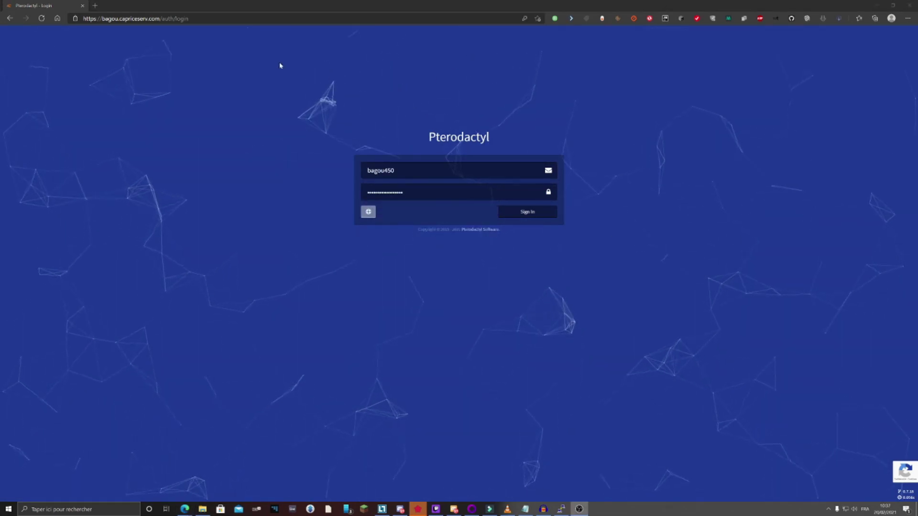